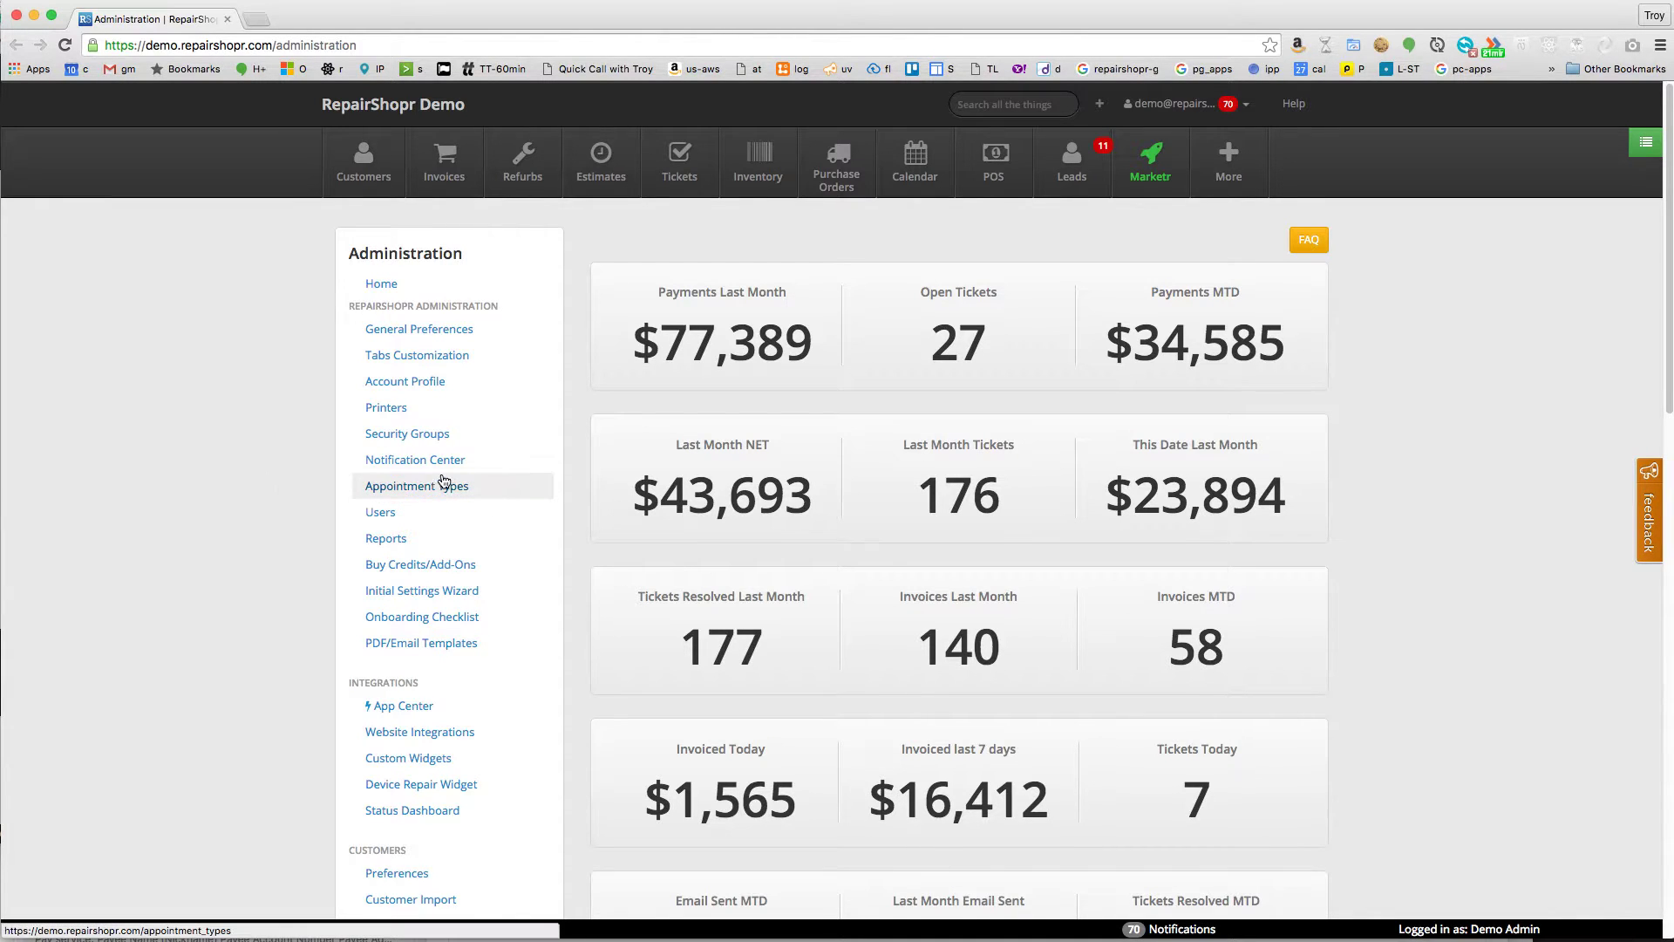
- From the Administration sidebar, open Appointment Types, Widget Flows and App Center each in its own tab
{"action": "left_click", "coordinate": [405, 487], "text": "super"}
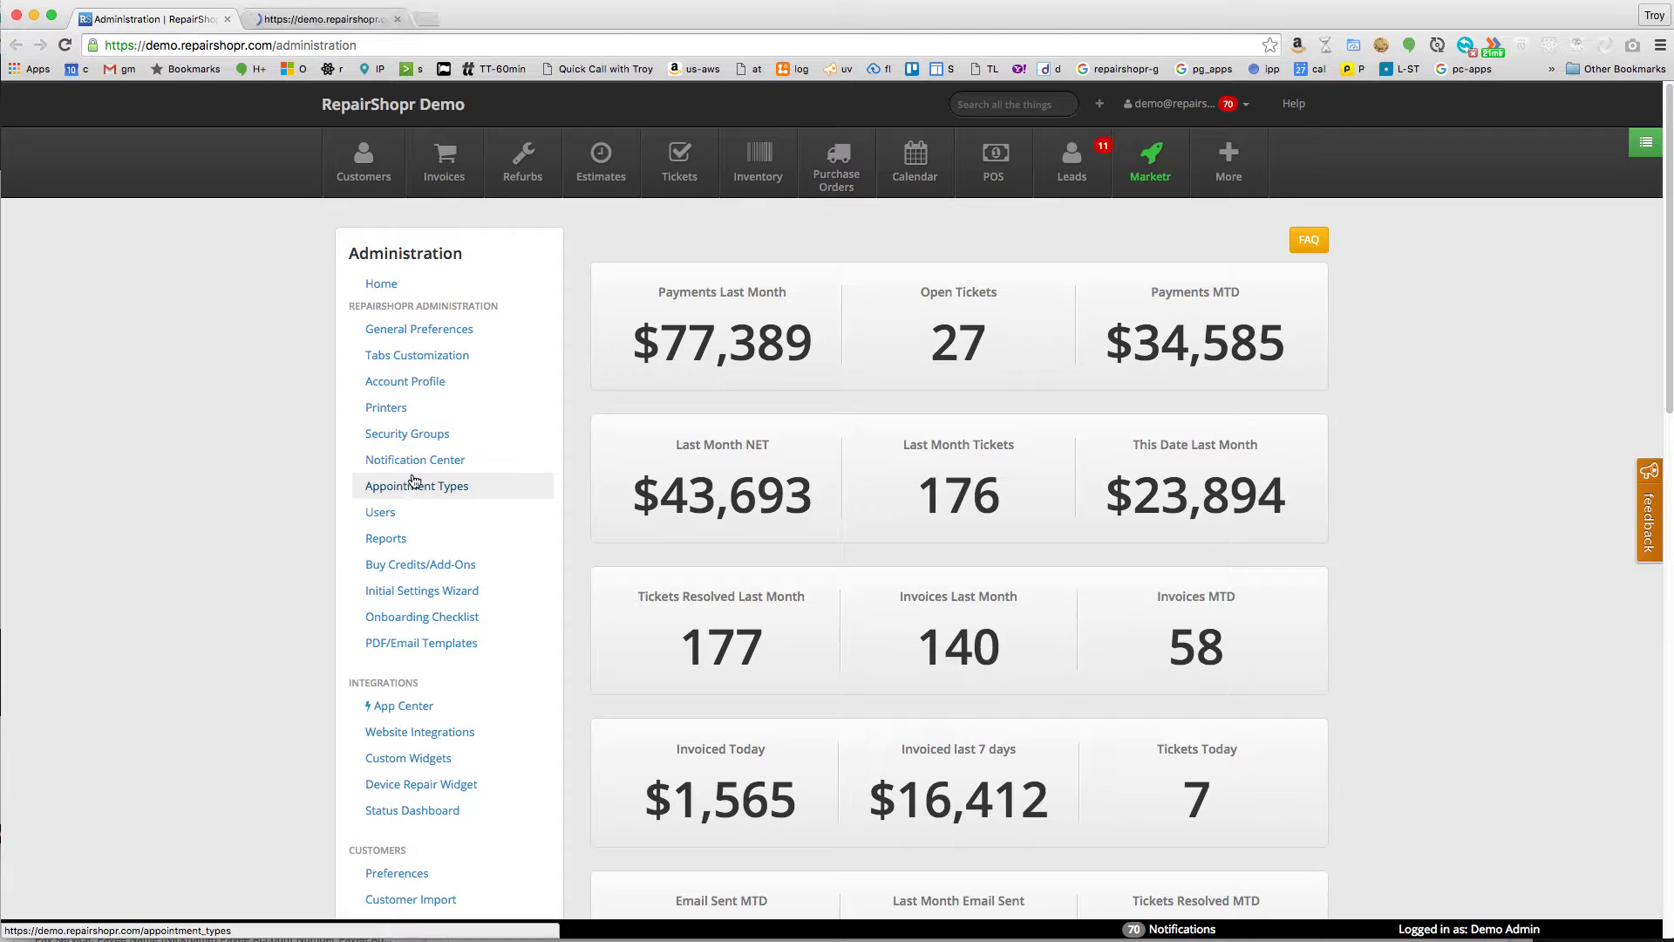
{"action": "left_click", "coordinate": [401, 755], "text": "super"}
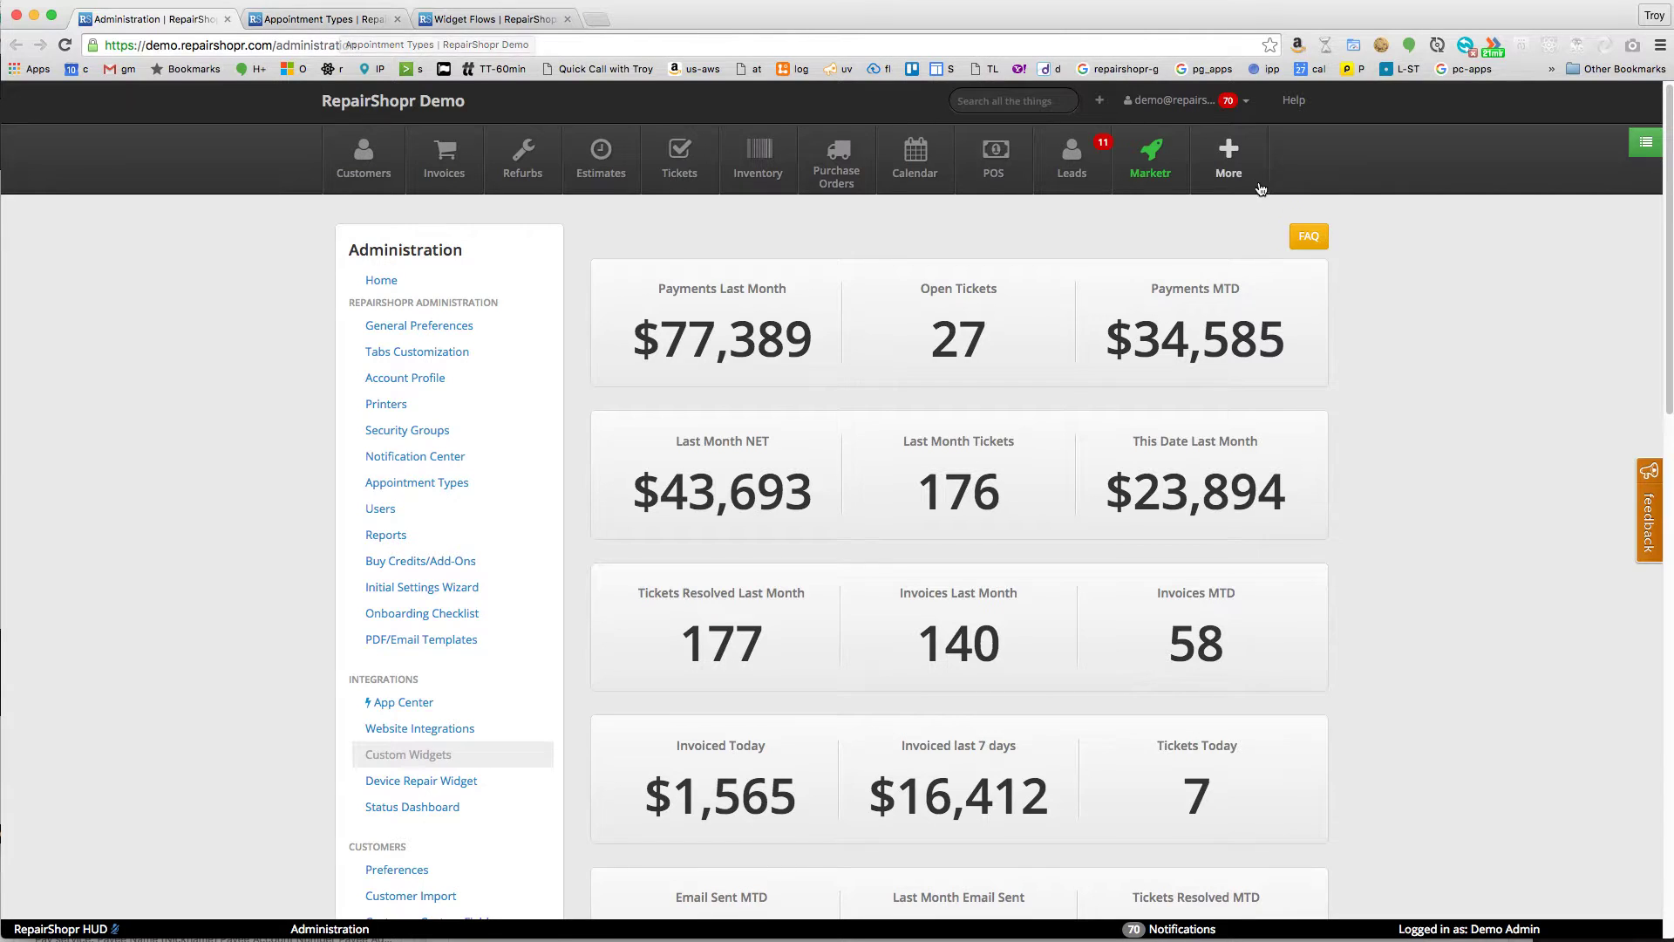
{"action": "scroll", "coordinate": [430, 607], "scroll_direction": "down", "scroll_amount": 1}
{"action": "left_click", "coordinate": [403, 663], "text": "super"}
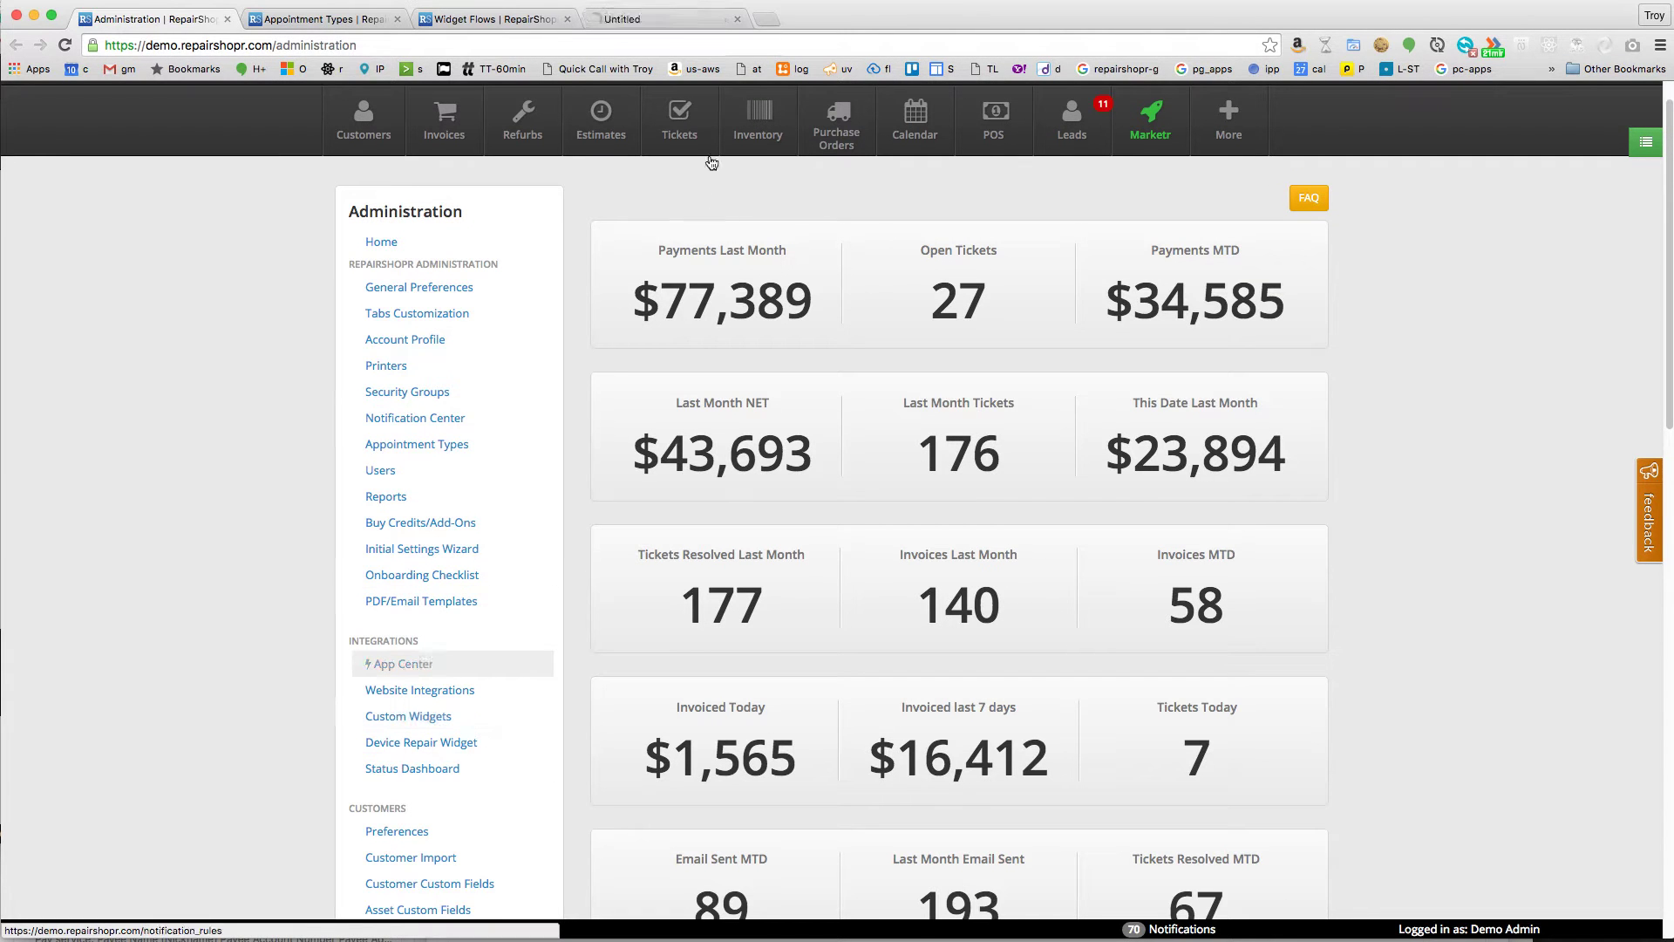
- Open the Appointment Booking app in App Center, then review its first available time and other booking settings
{"action": "left_click", "coordinate": [663, 19]}
{"action": "scroll", "coordinate": [667, 448], "scroll_direction": "down", "scroll_amount": 10}
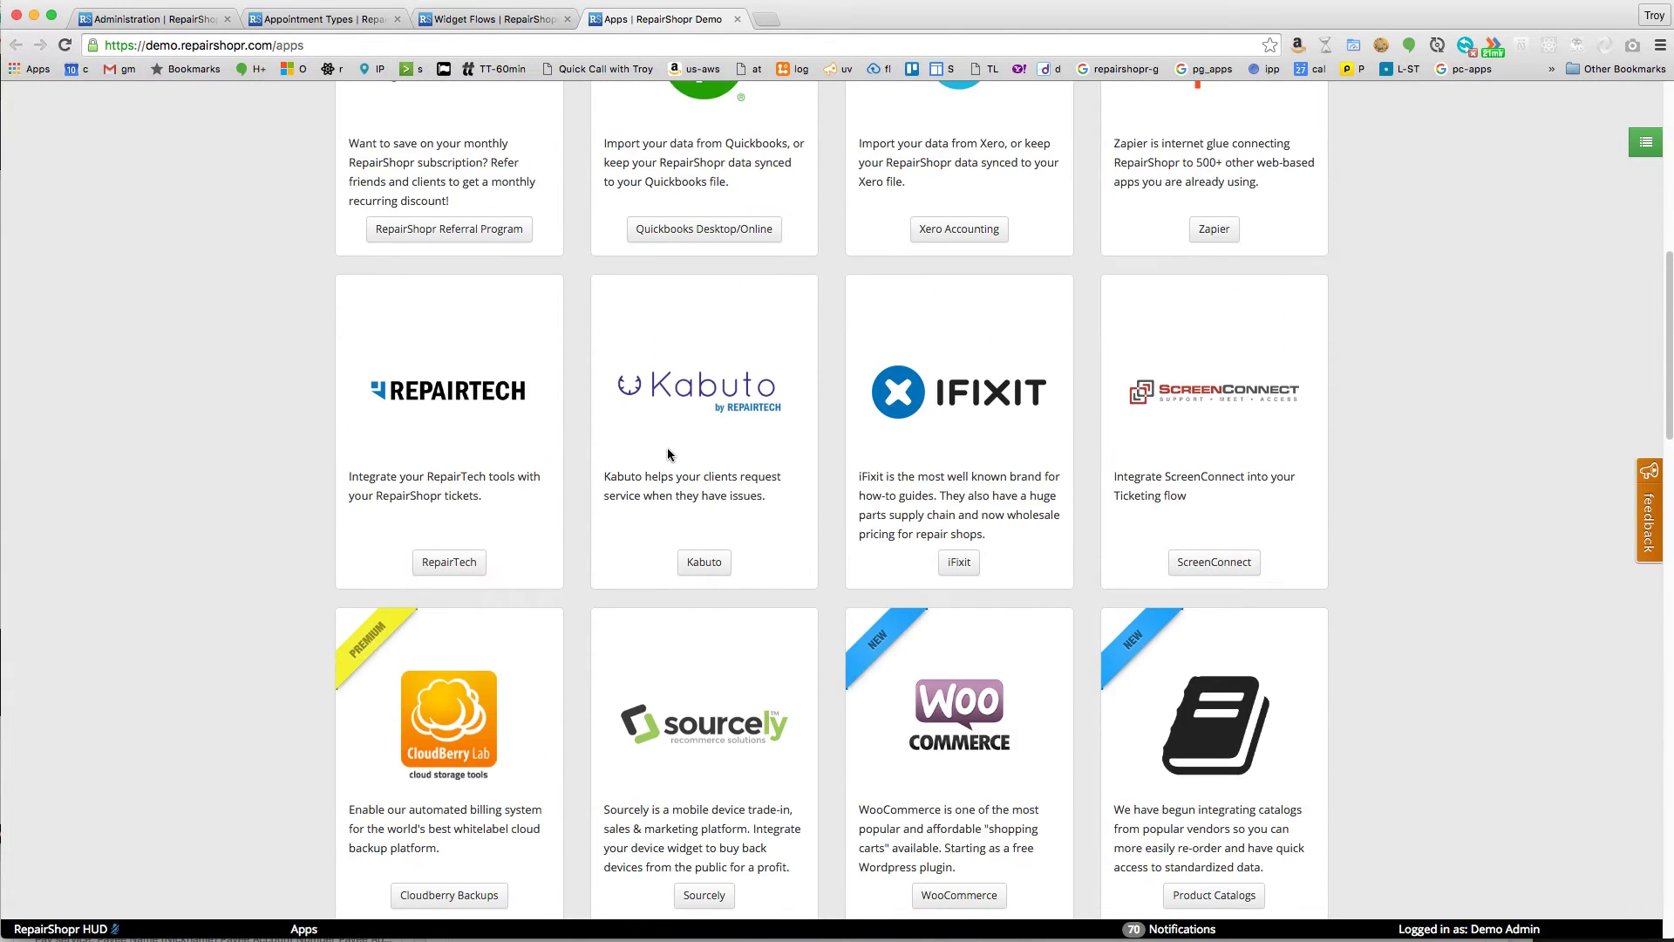
{"action": "scroll", "coordinate": [678, 454], "scroll_direction": "down", "scroll_amount": 4}
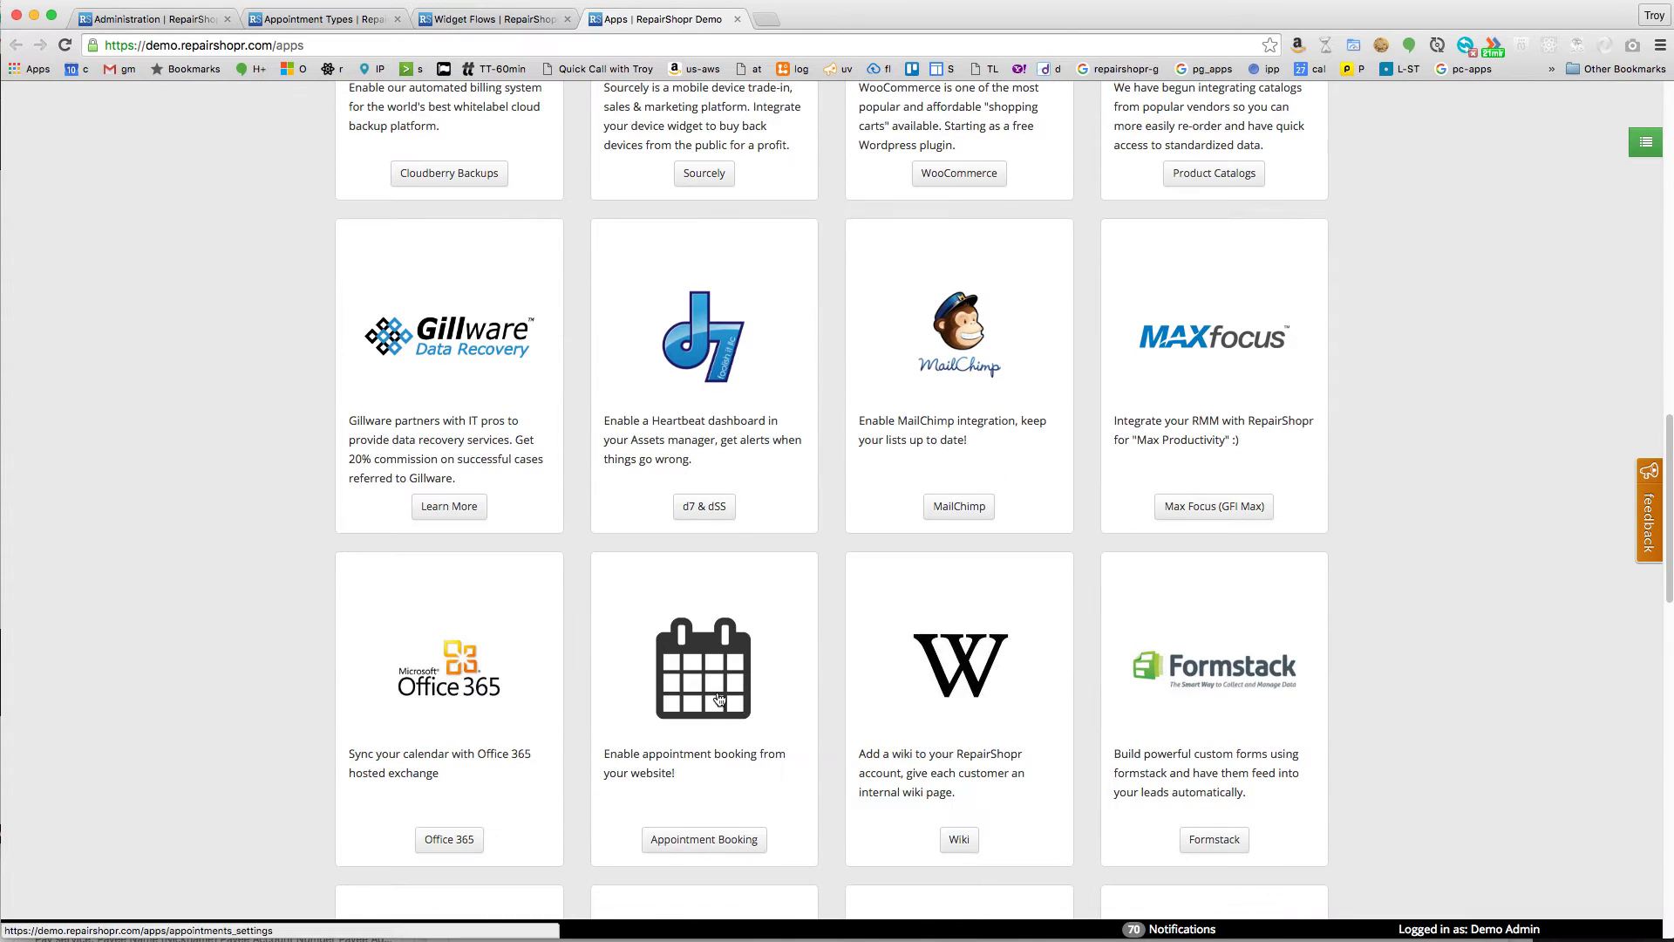
{"action": "left_click", "coordinate": [720, 702]}
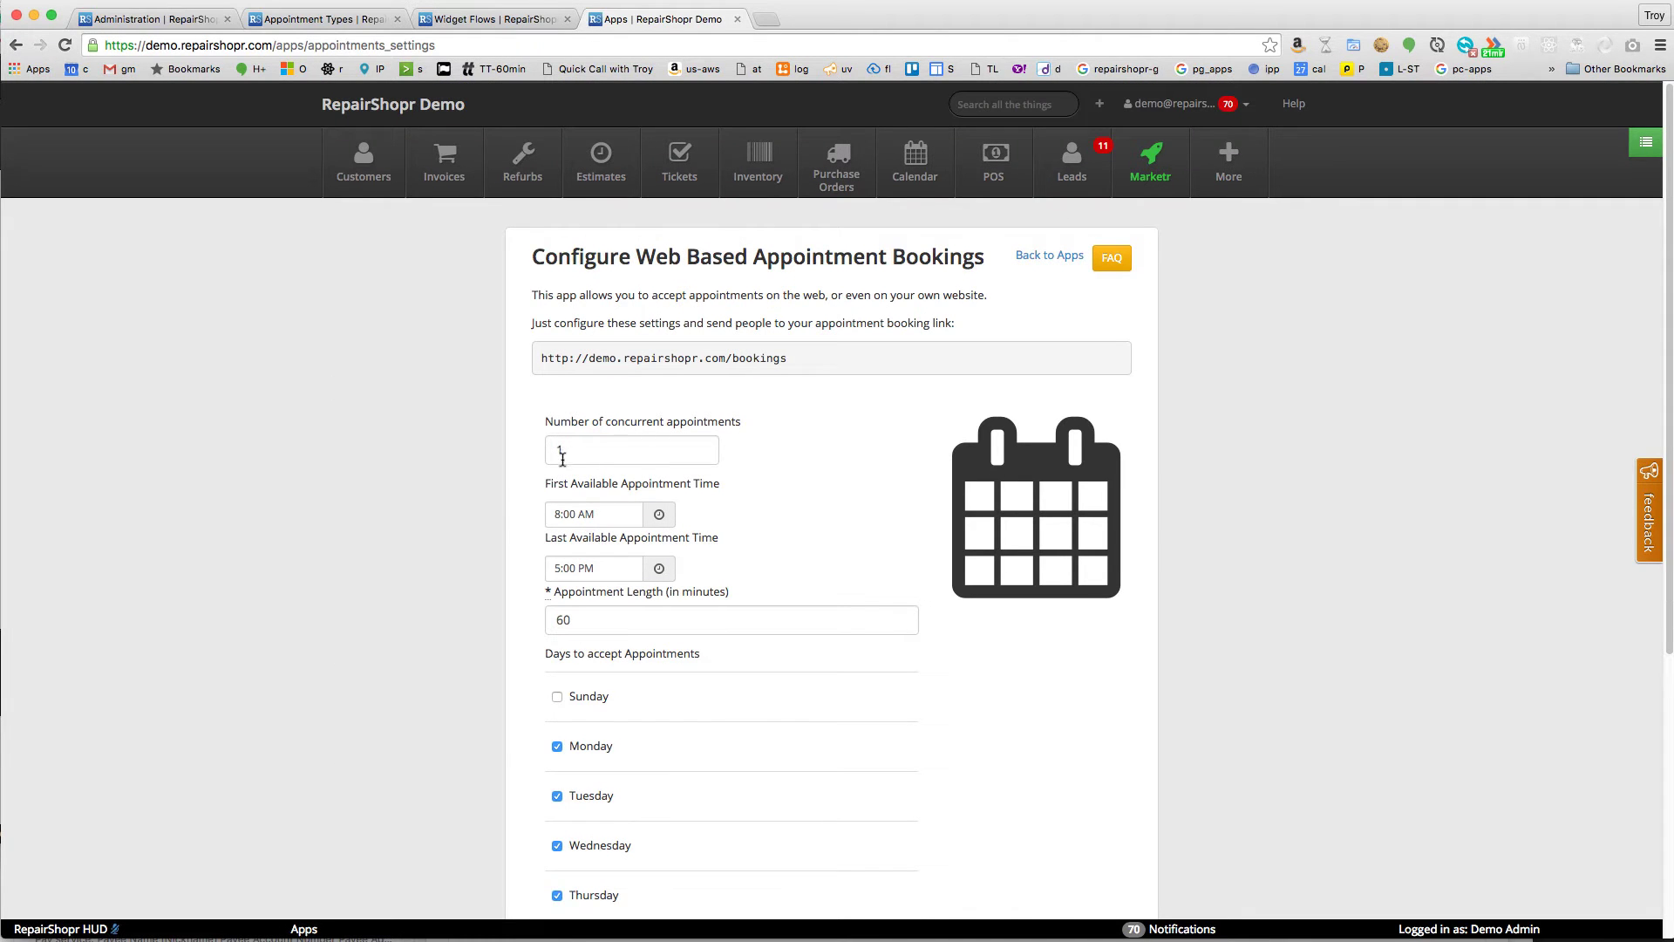
{"action": "left_click", "coordinate": [607, 506]}
{"action": "scroll", "coordinate": [520, 563], "scroll_direction": "down", "scroll_amount": 2}
{"action": "scroll", "coordinate": [565, 785], "scroll_direction": "down", "scroll_amount": 5}
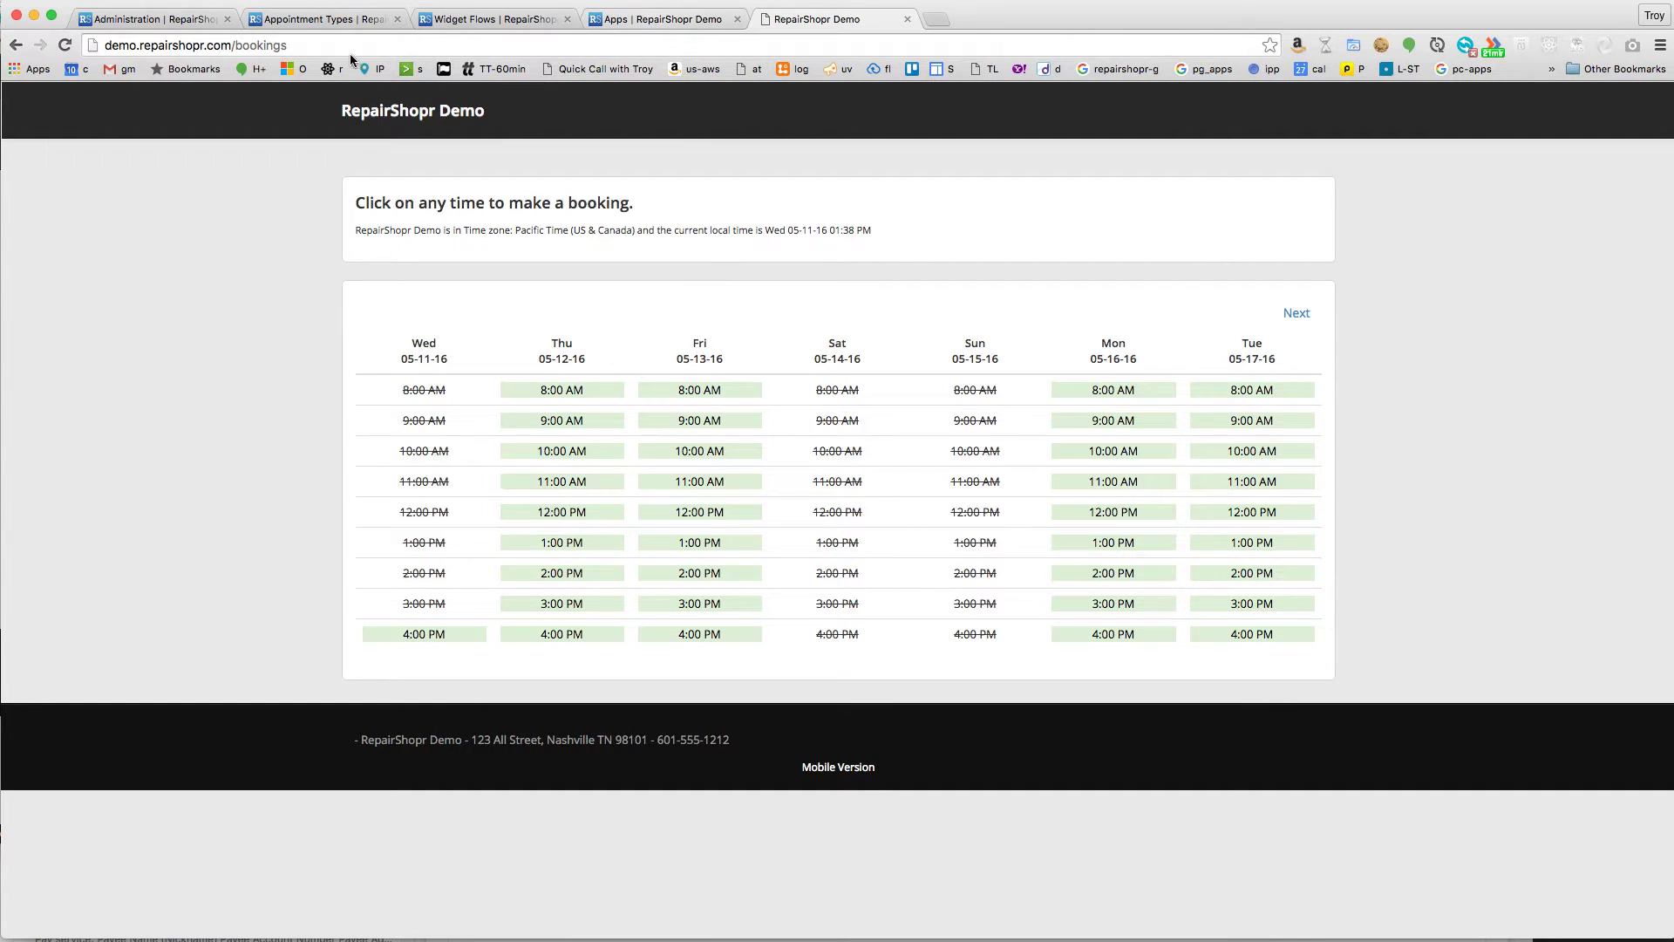
- Check the personal booking calendar link on the Profile/Password page, then go back to Appointment Types
{"action": "left_click", "coordinate": [669, 20]}
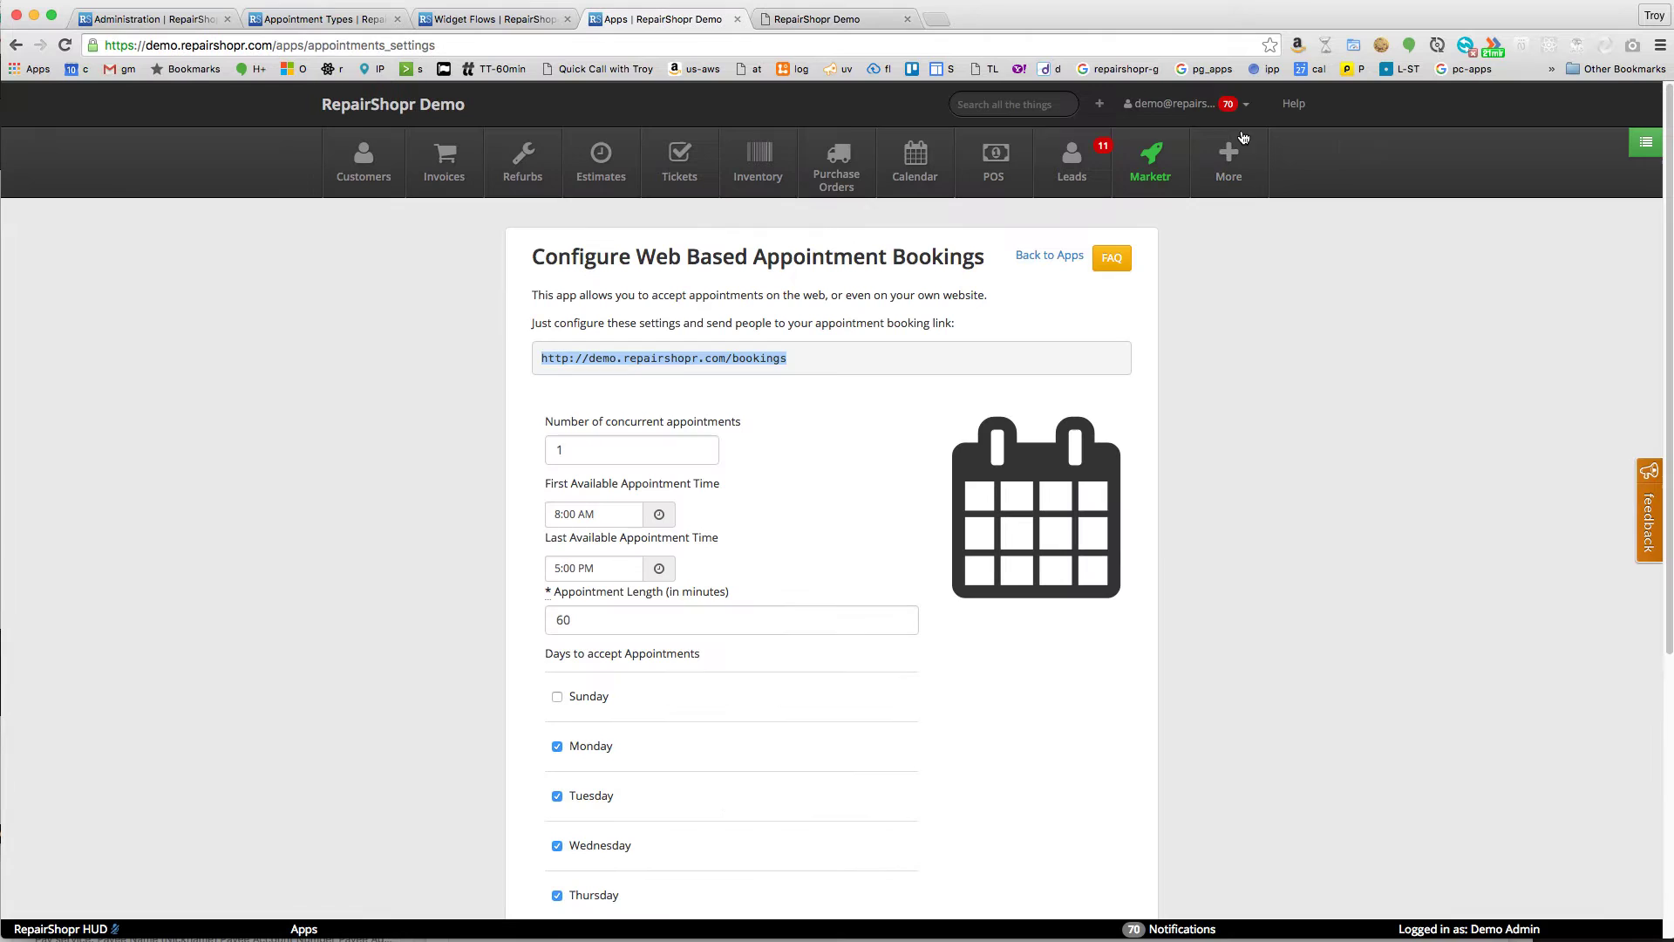
{"action": "left_click", "coordinate": [1178, 104]}
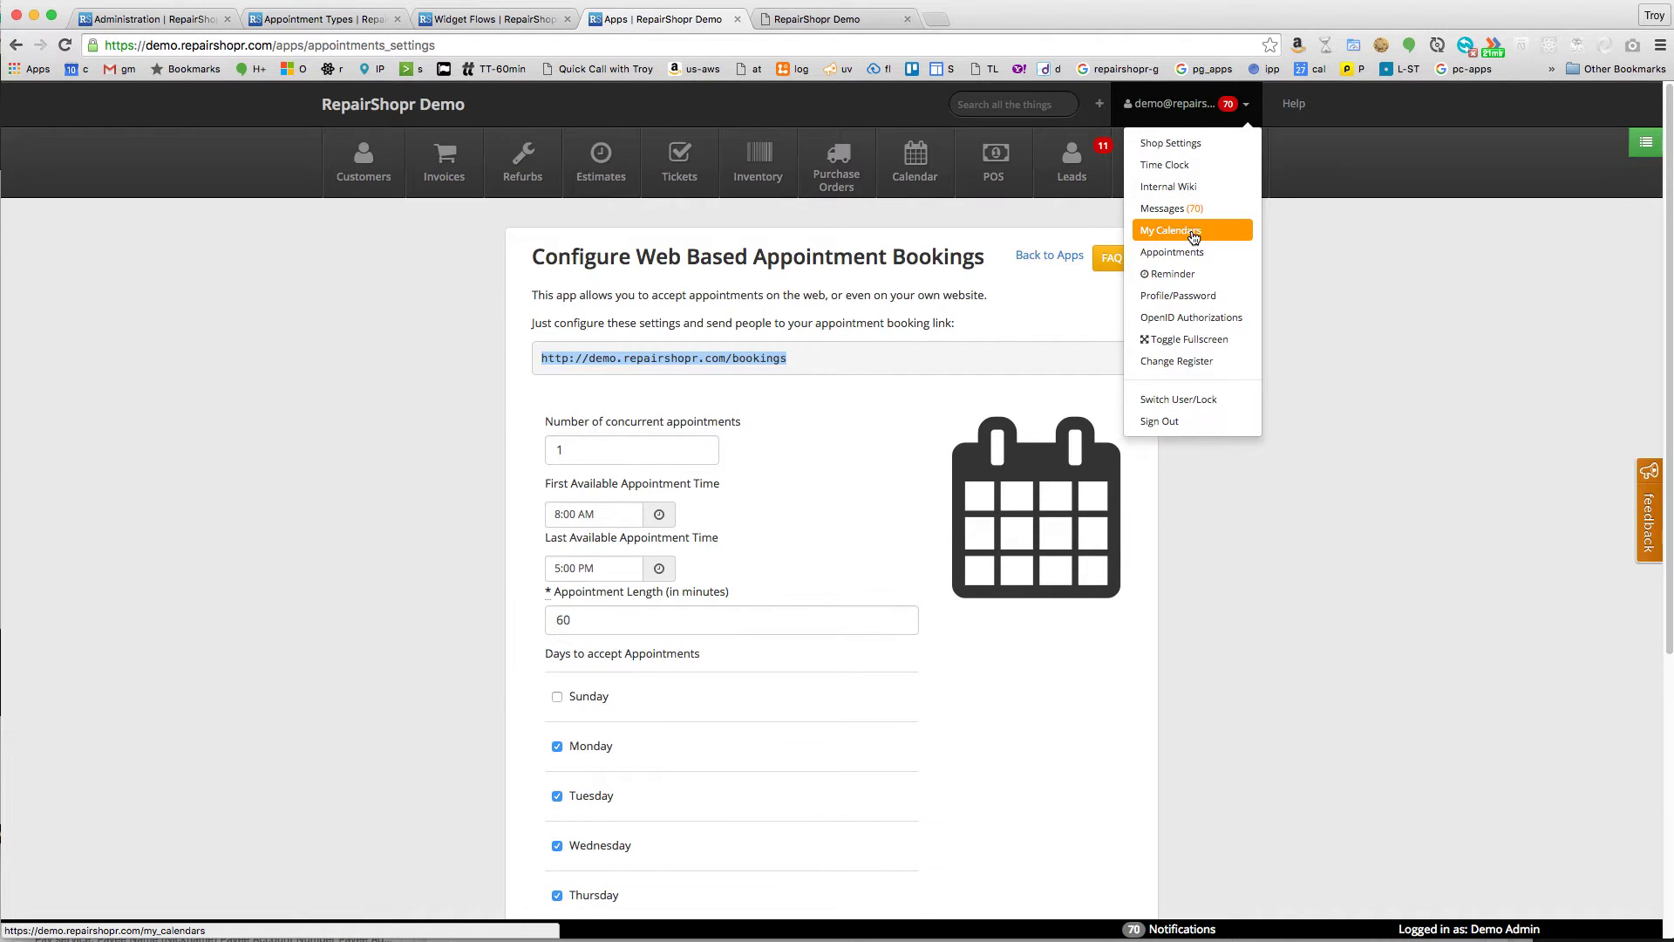
{"action": "left_click", "coordinate": [1191, 296]}
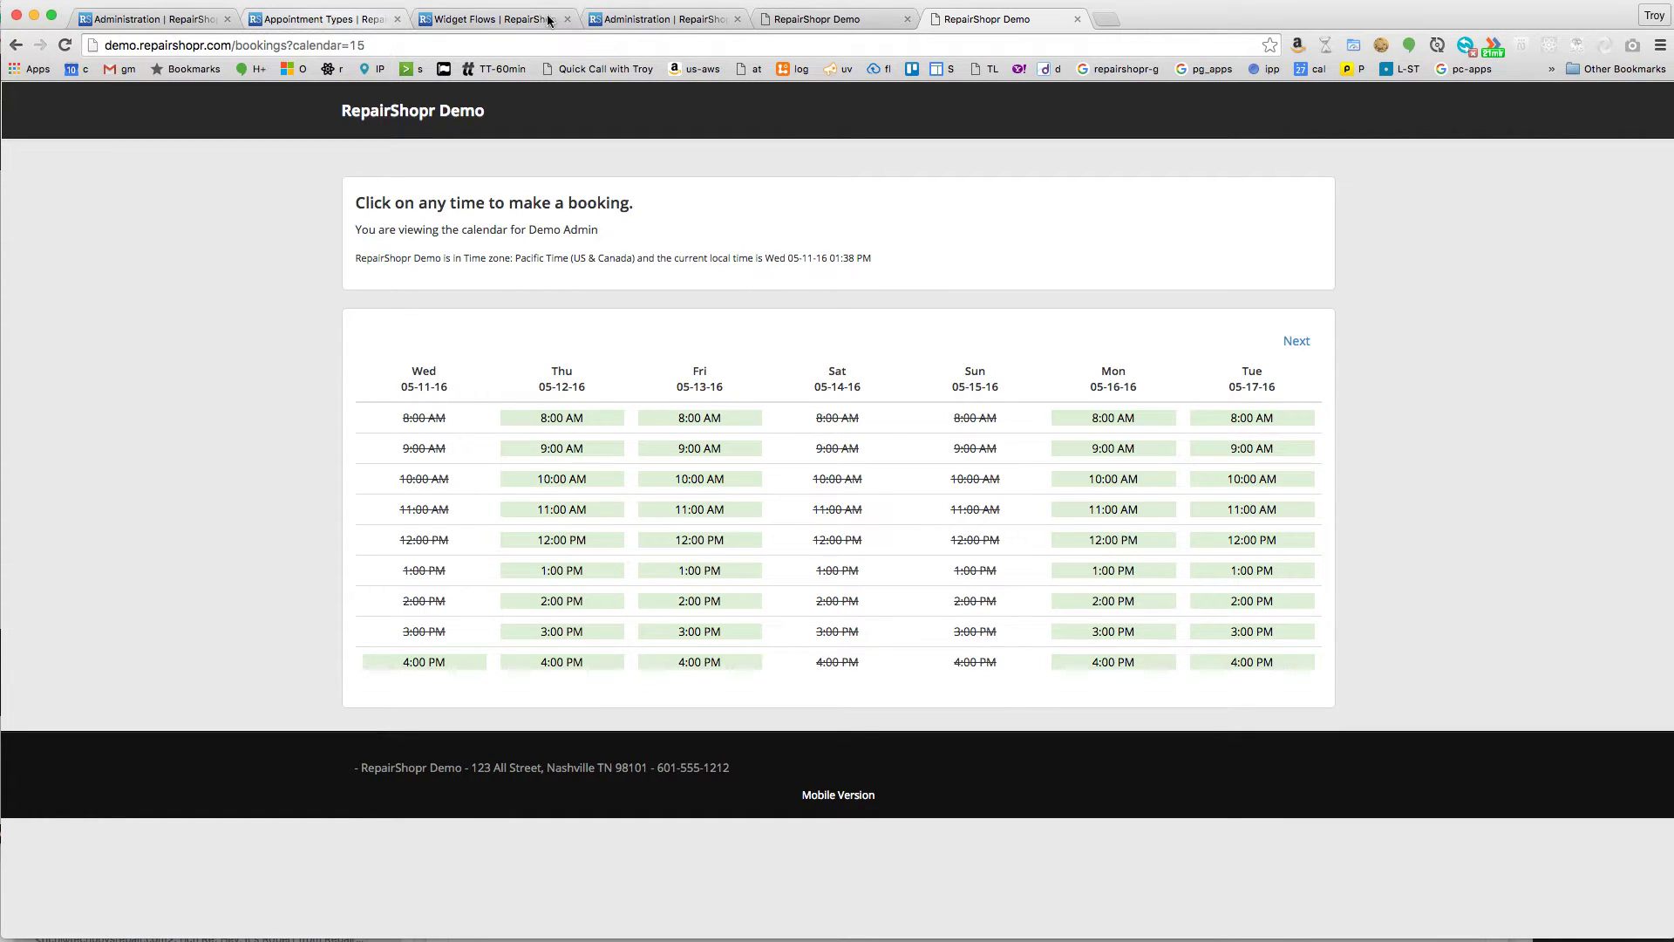
{"action": "left_click", "coordinate": [359, 19]}
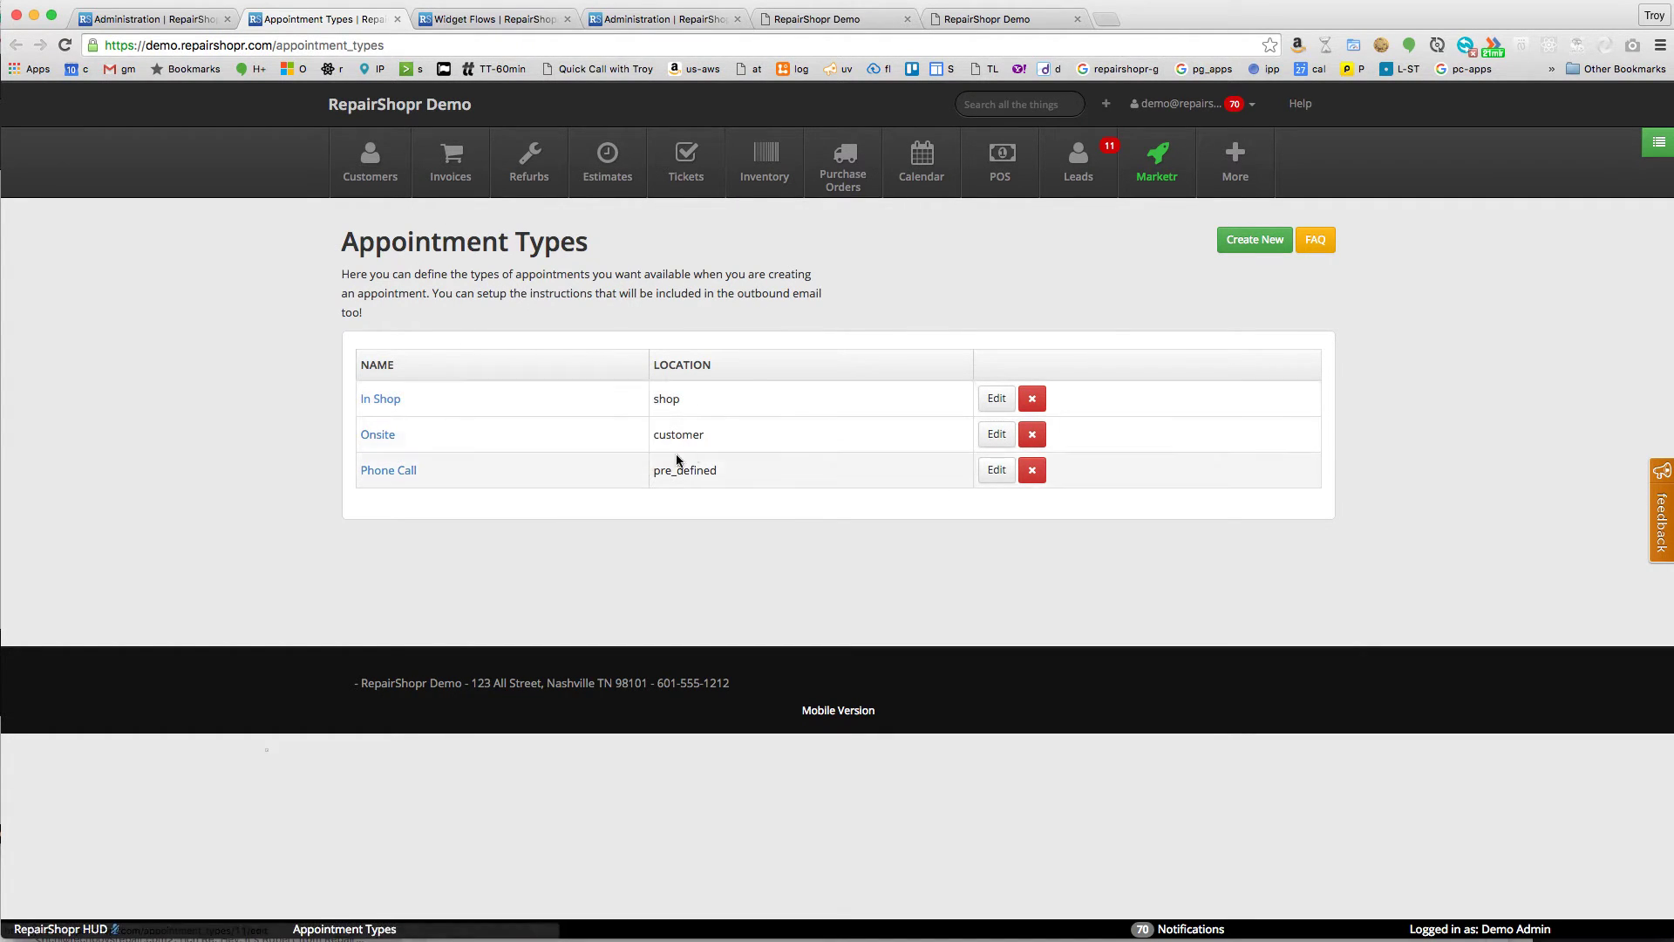
- Highlight the In Shop type's location value in the Appointment Types list
{"action": "left_click_drag", "start_coordinate": [659, 398], "coordinate": [708, 438]}
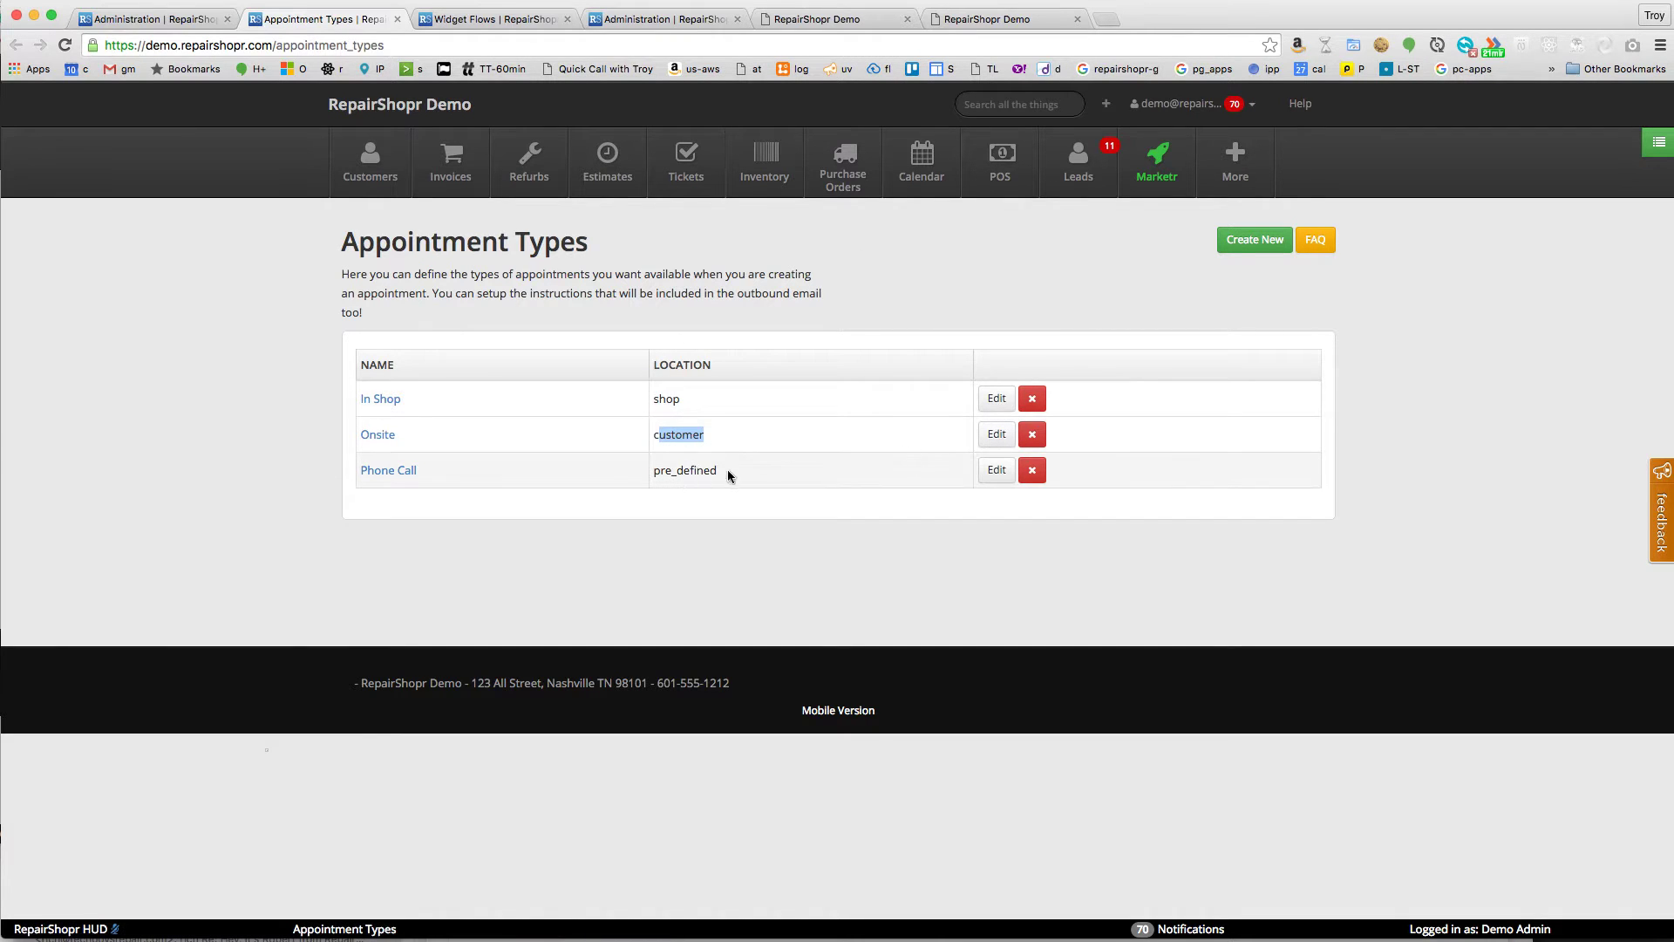
{"action": "left_click", "coordinate": [1244, 244]}
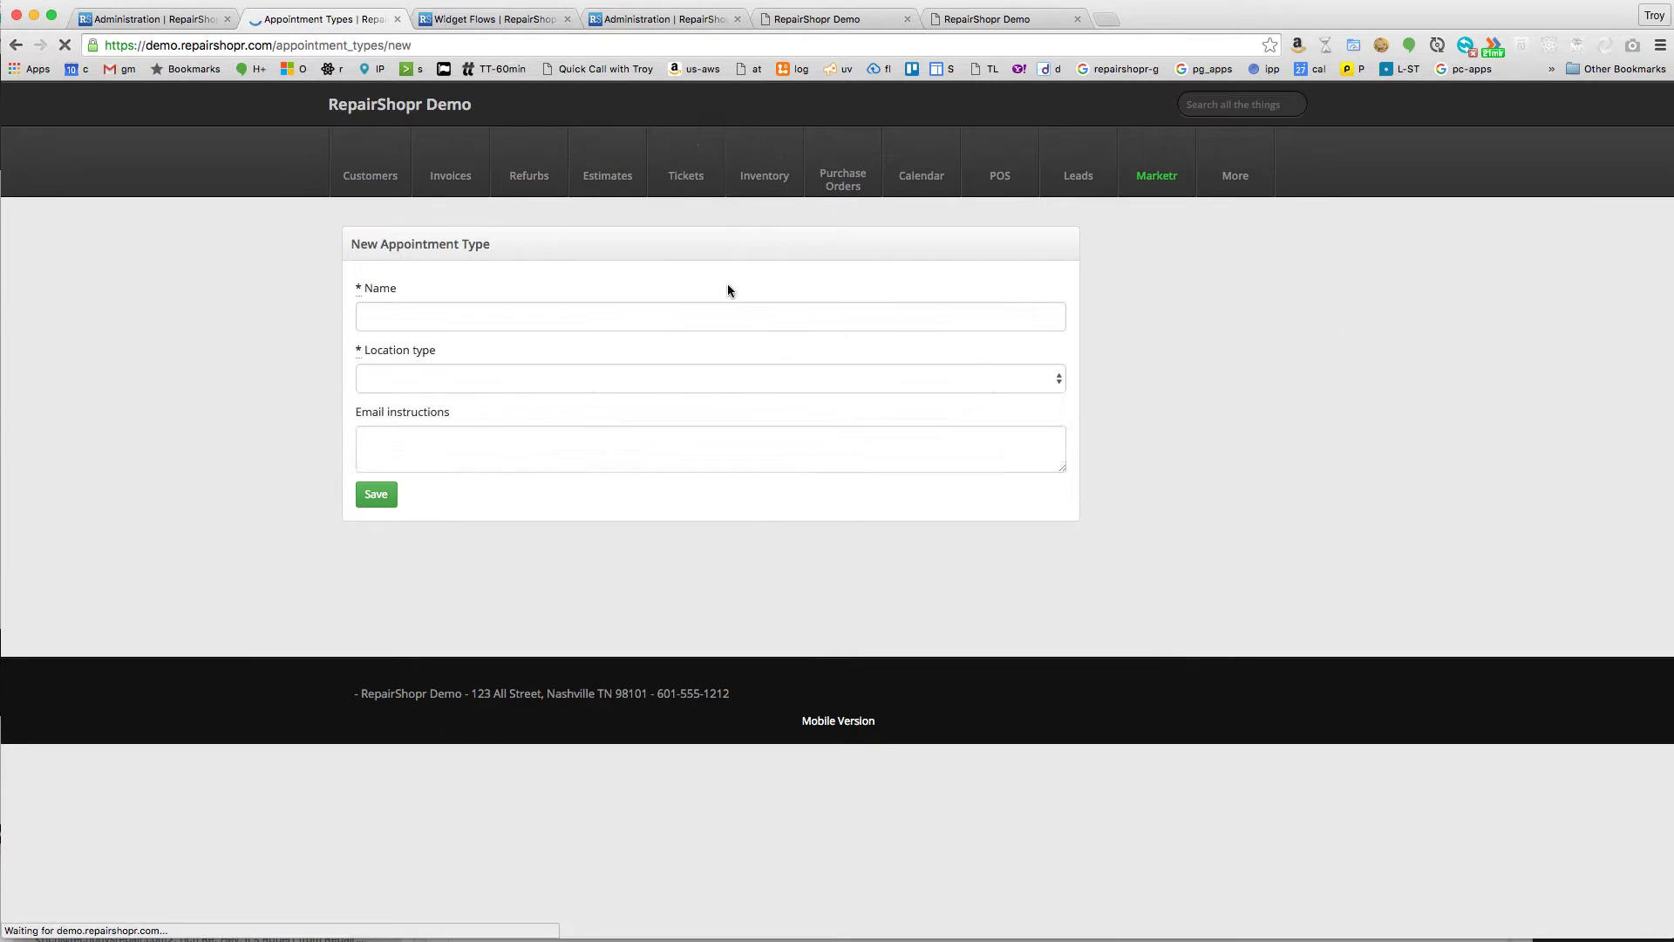
{"action": "left_click", "coordinate": [466, 601]}
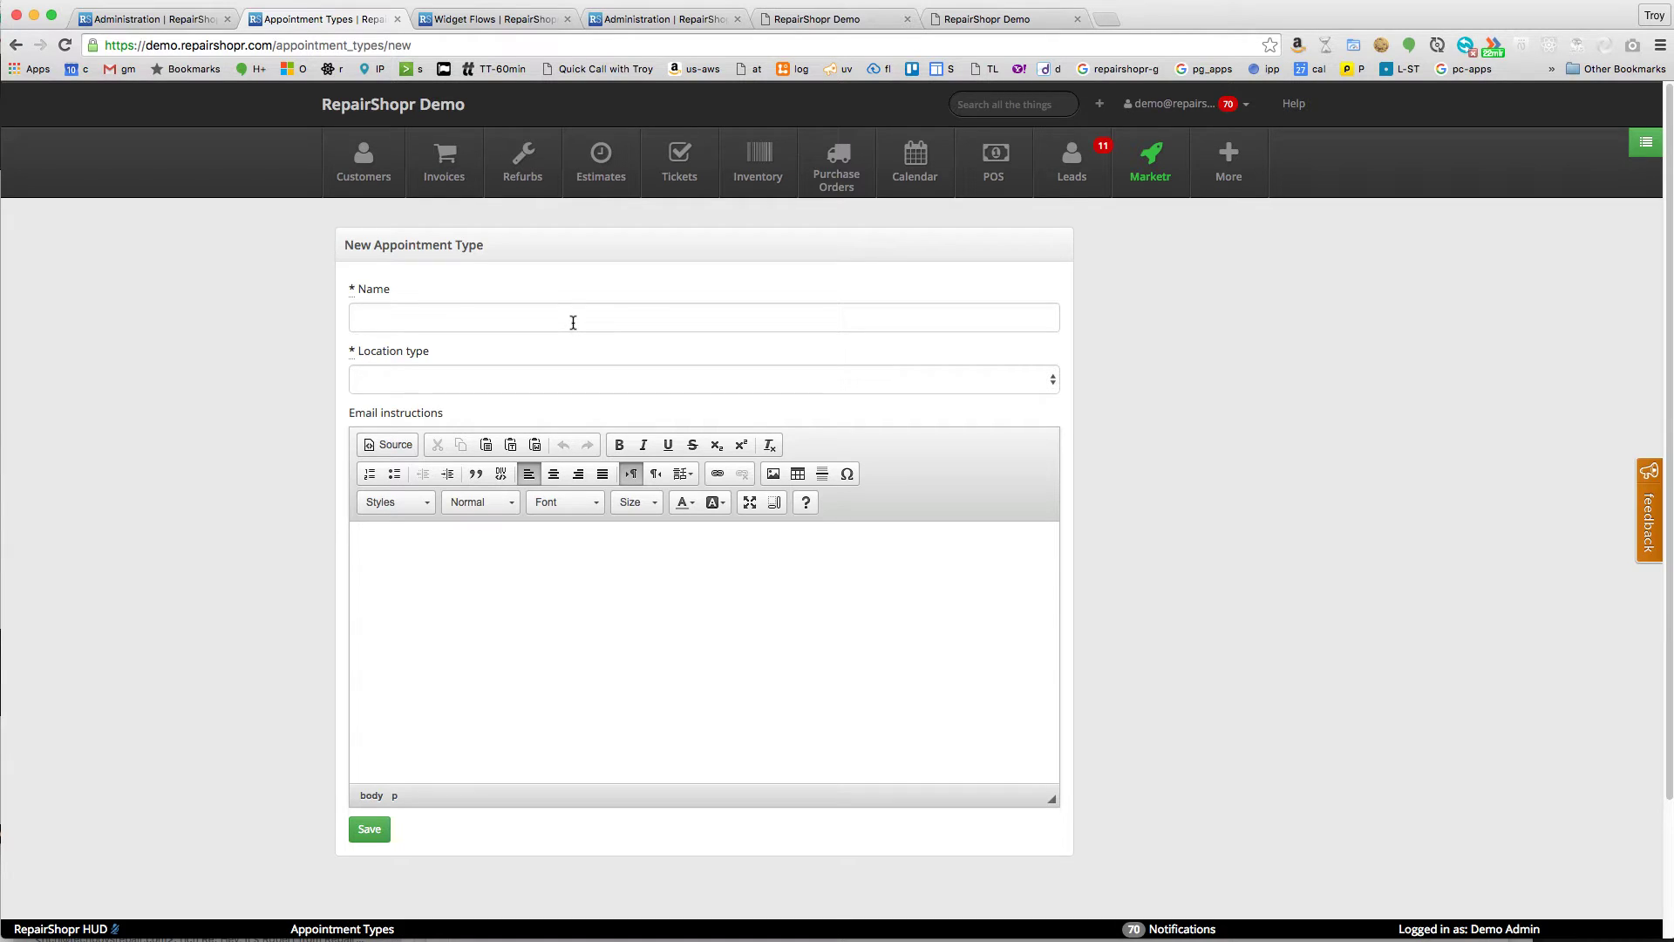
{"action": "type", "text": "Zo"}
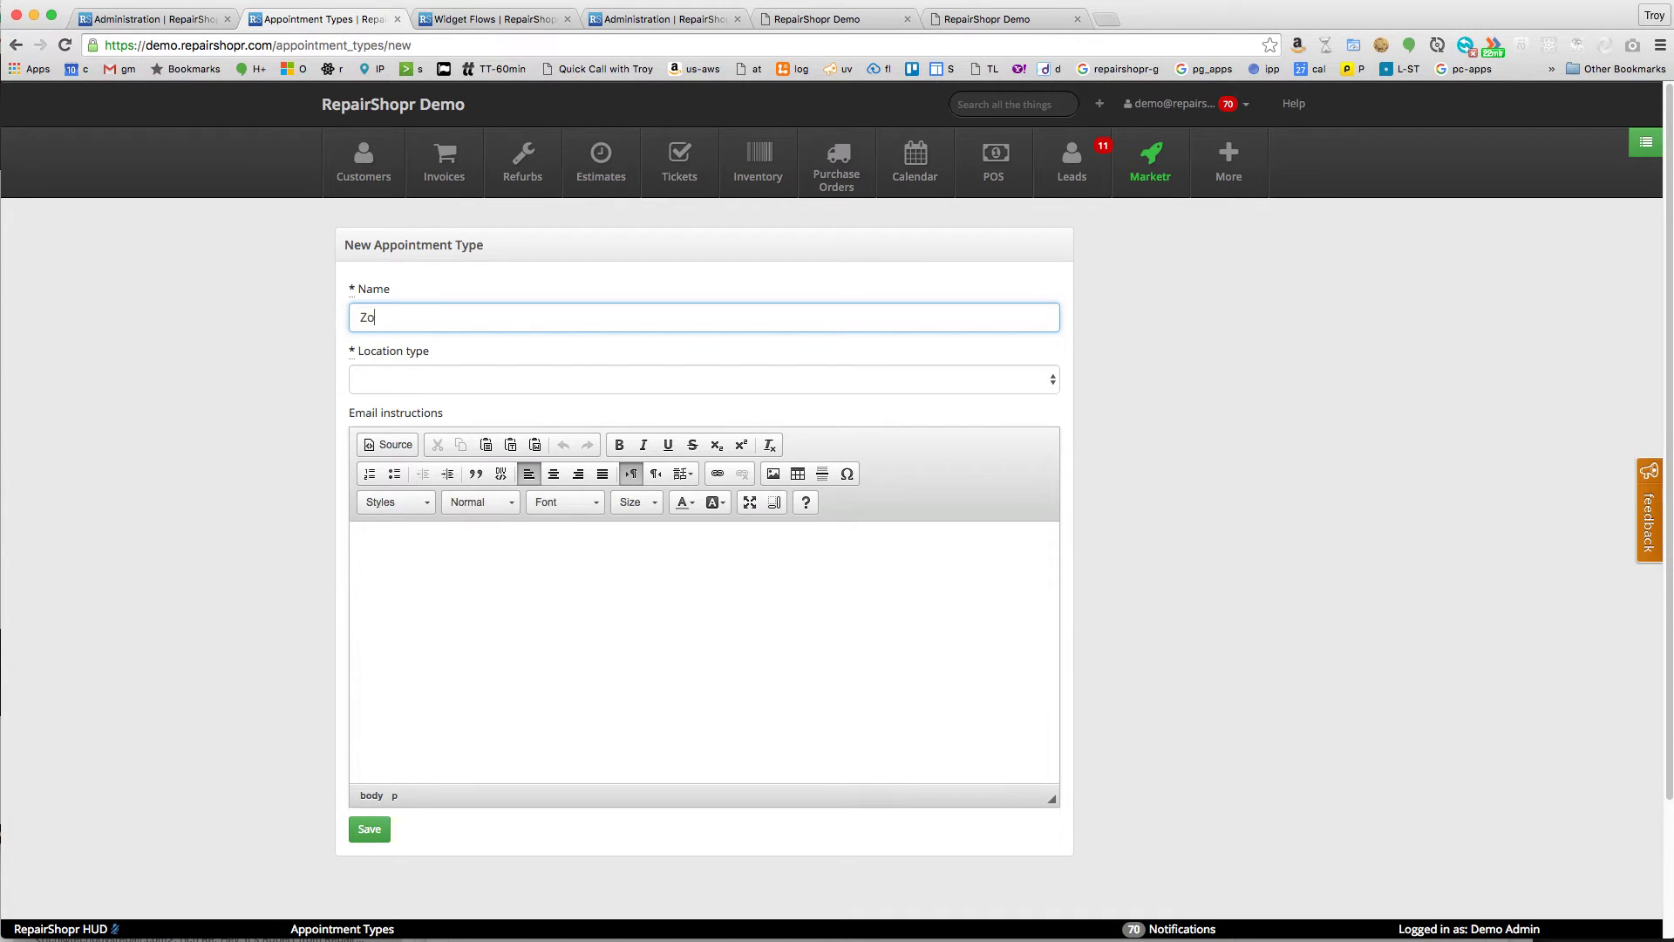
{"action": "type", "text": "om Meeting"}
{"action": "key", "text": "Tab"}
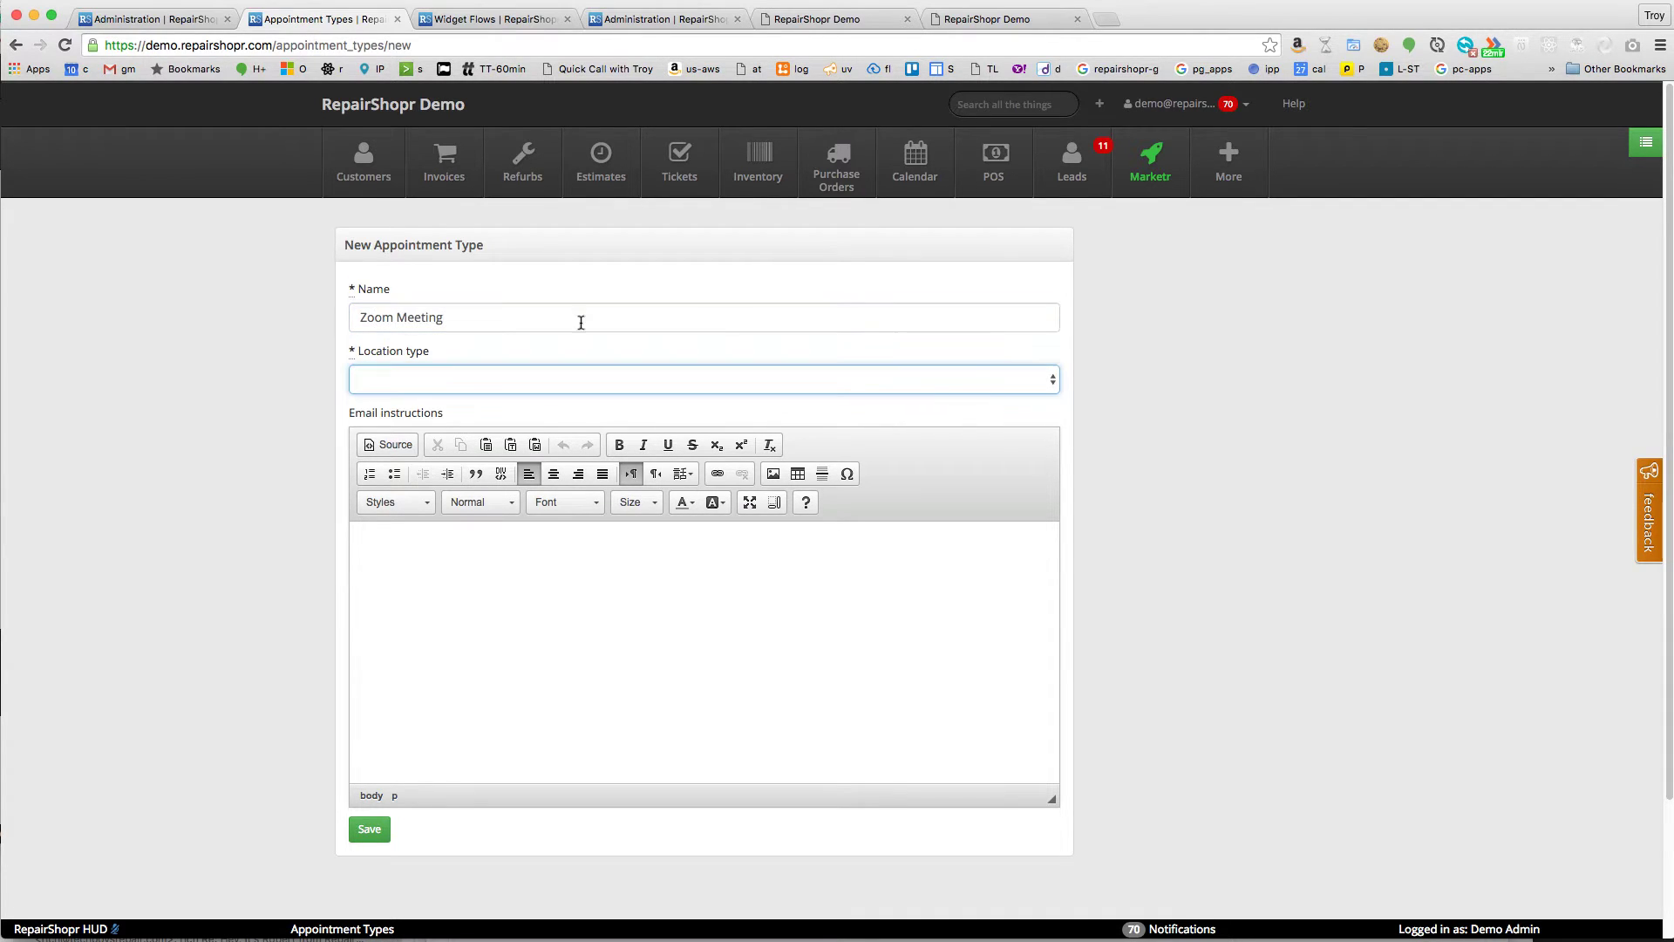
{"action": "left_click", "coordinate": [710, 388]}
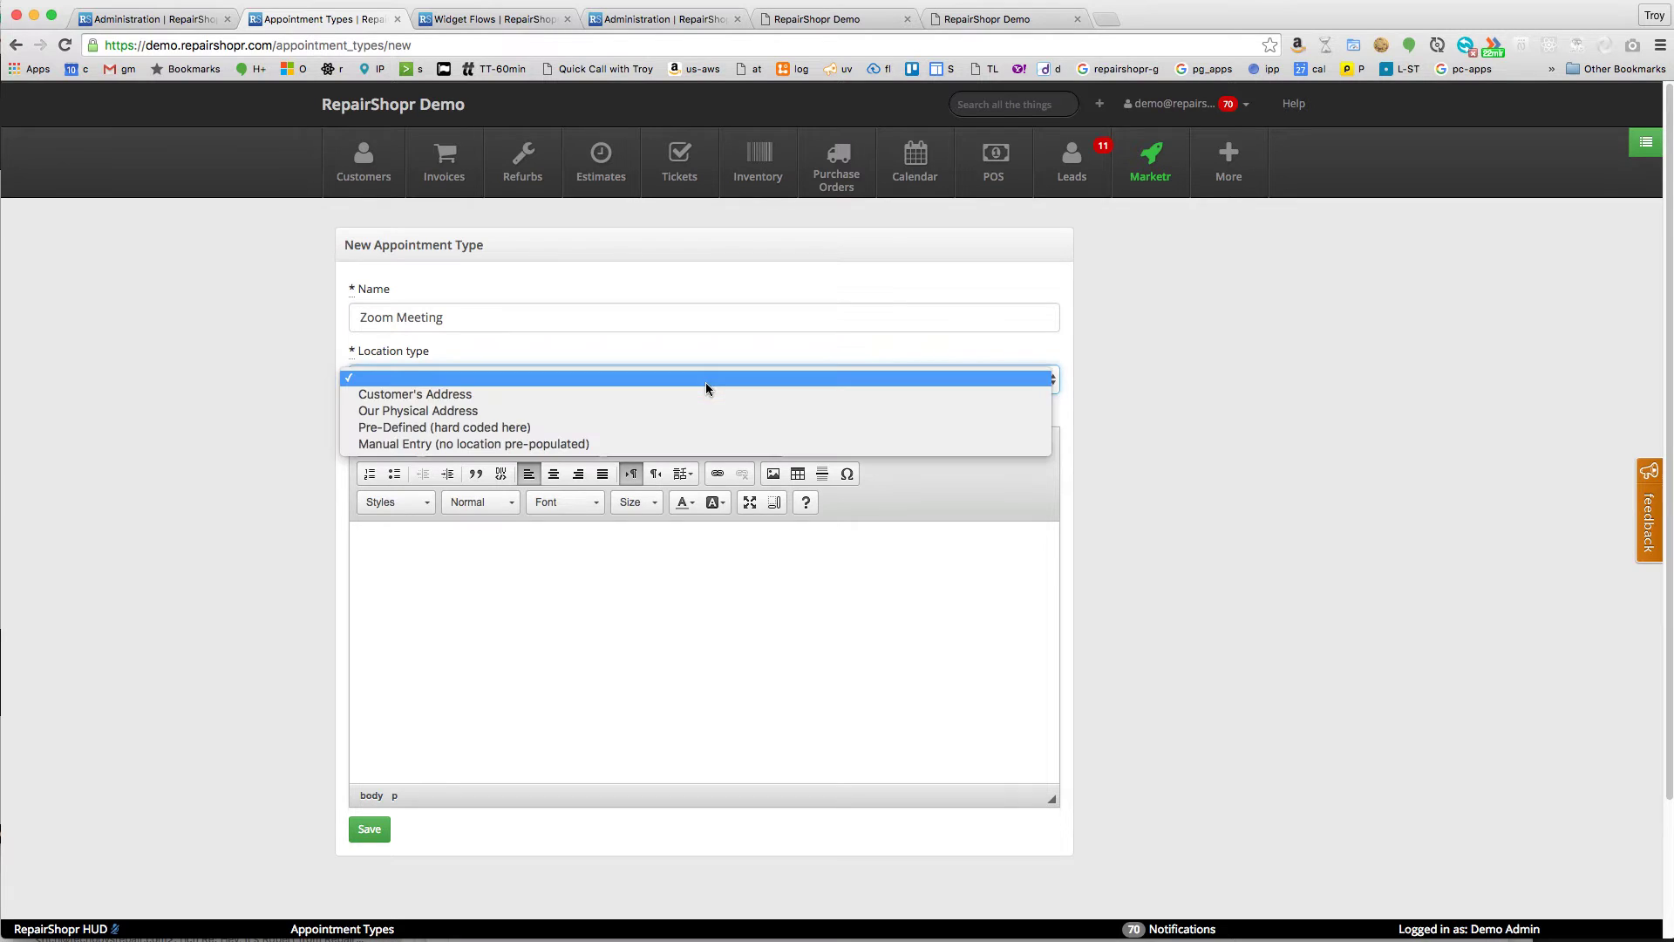
{"action": "left_click", "coordinate": [534, 427]}
{"action": "left_click", "coordinate": [480, 435]}
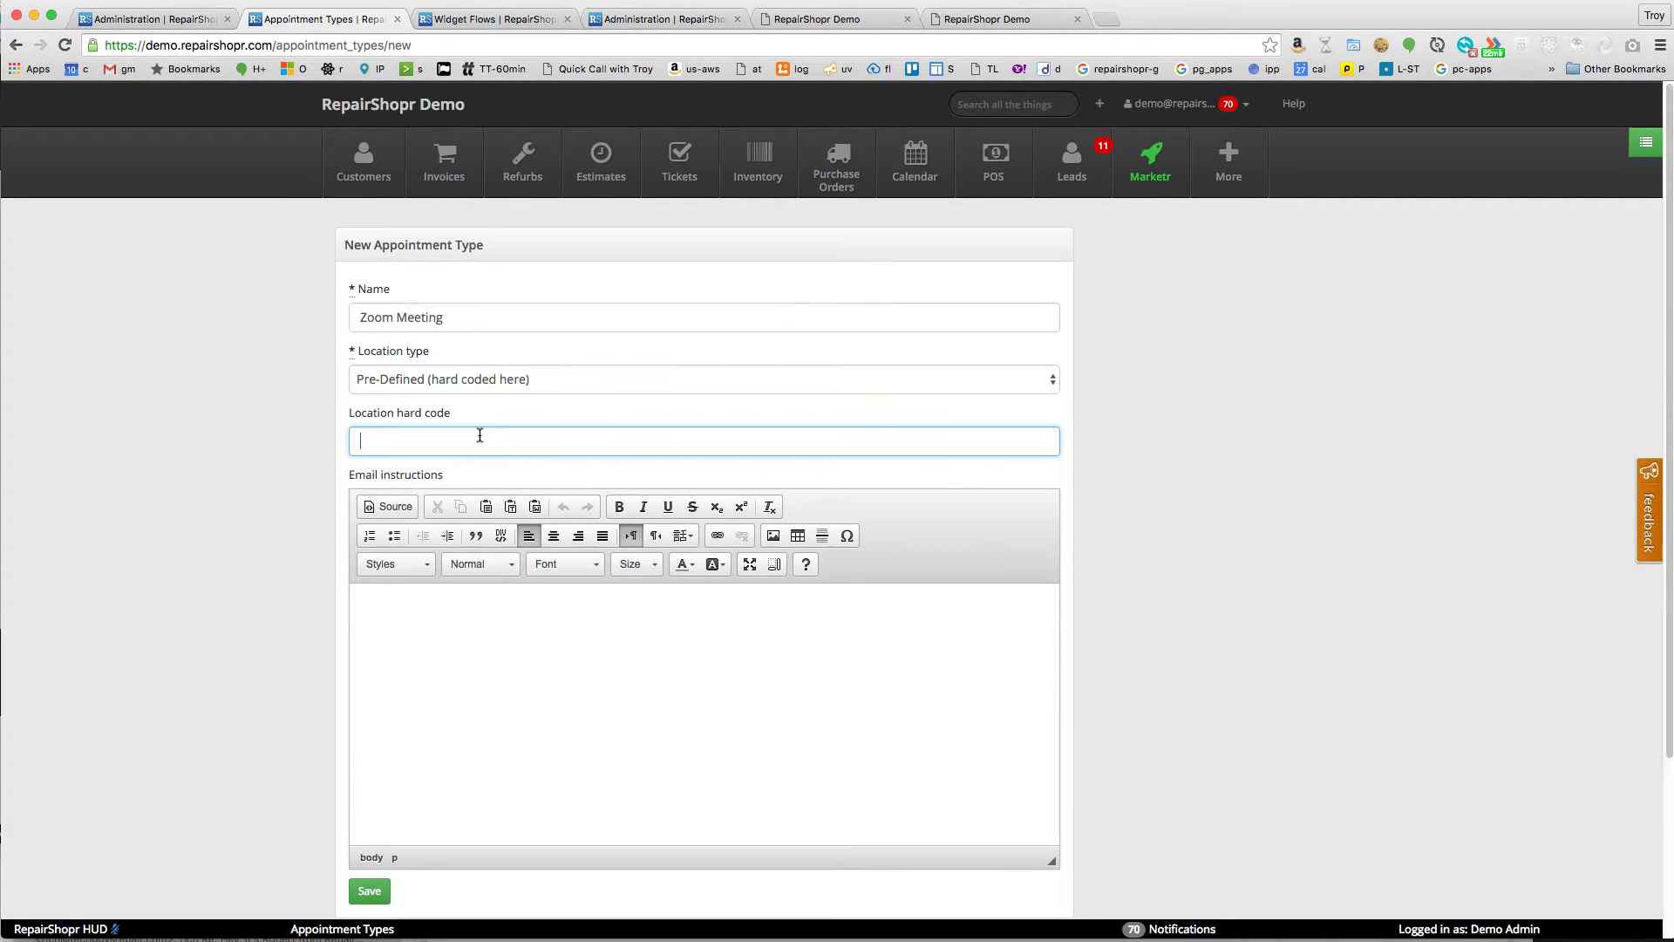
{"action": "type", "text": "https://zoom.us/123123132"}
- Add the 'We are going to have a zoom meeting' email instructions and save the type
{"action": "left_click", "coordinate": [593, 648]}
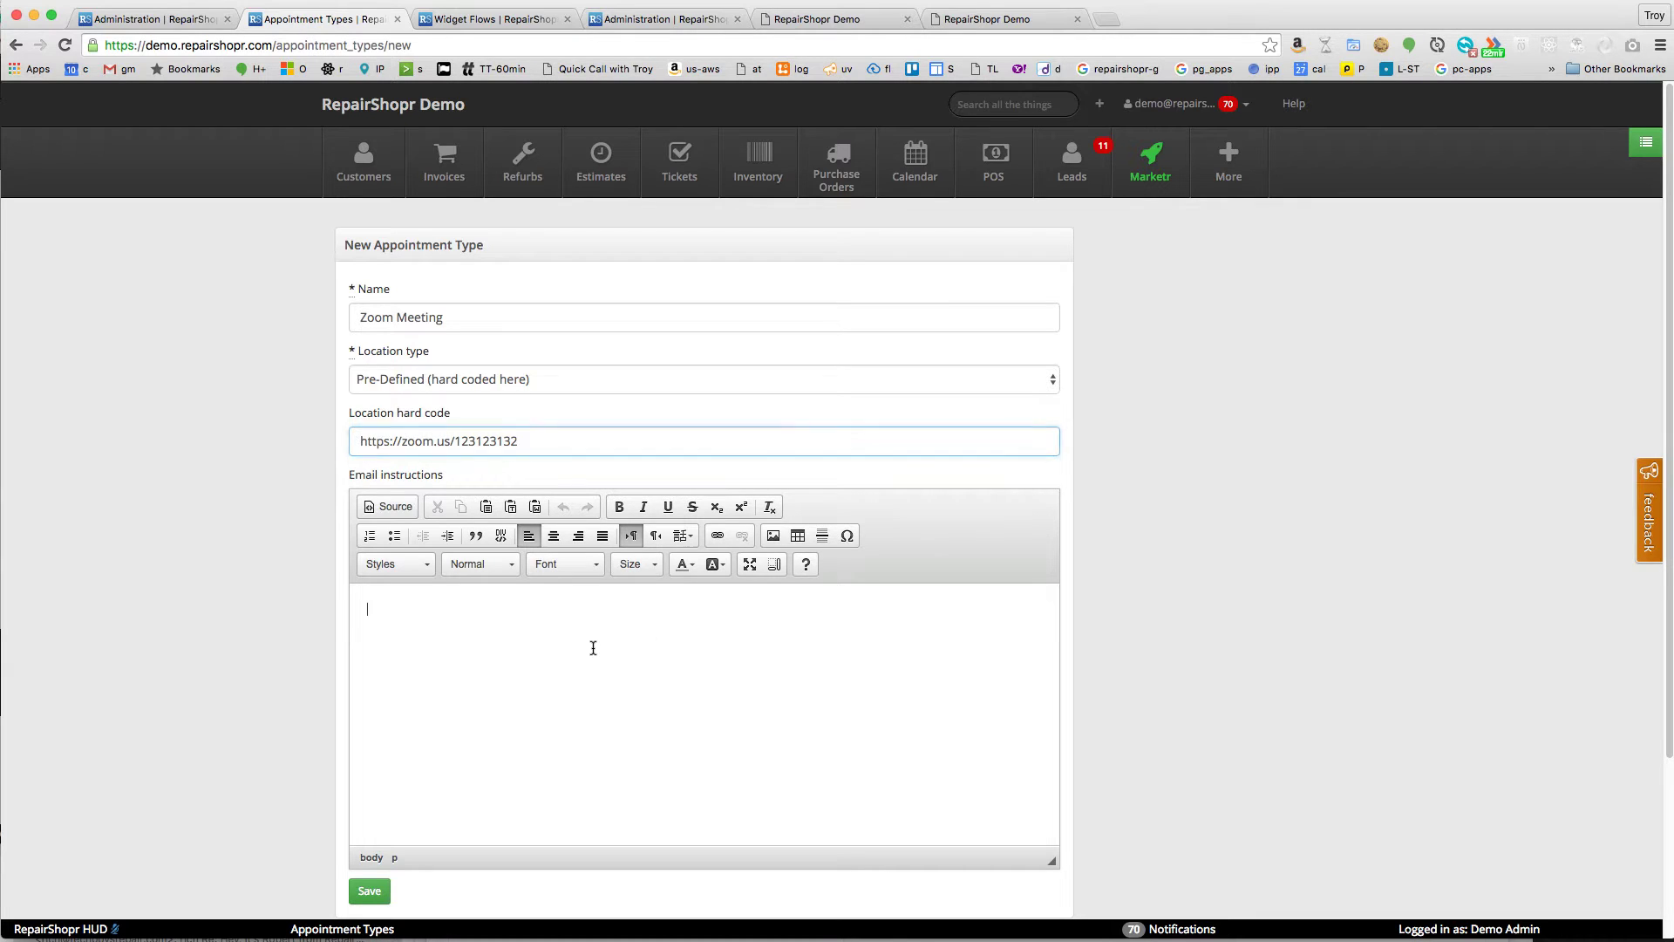
{"action": "type", "text": "We ar"}
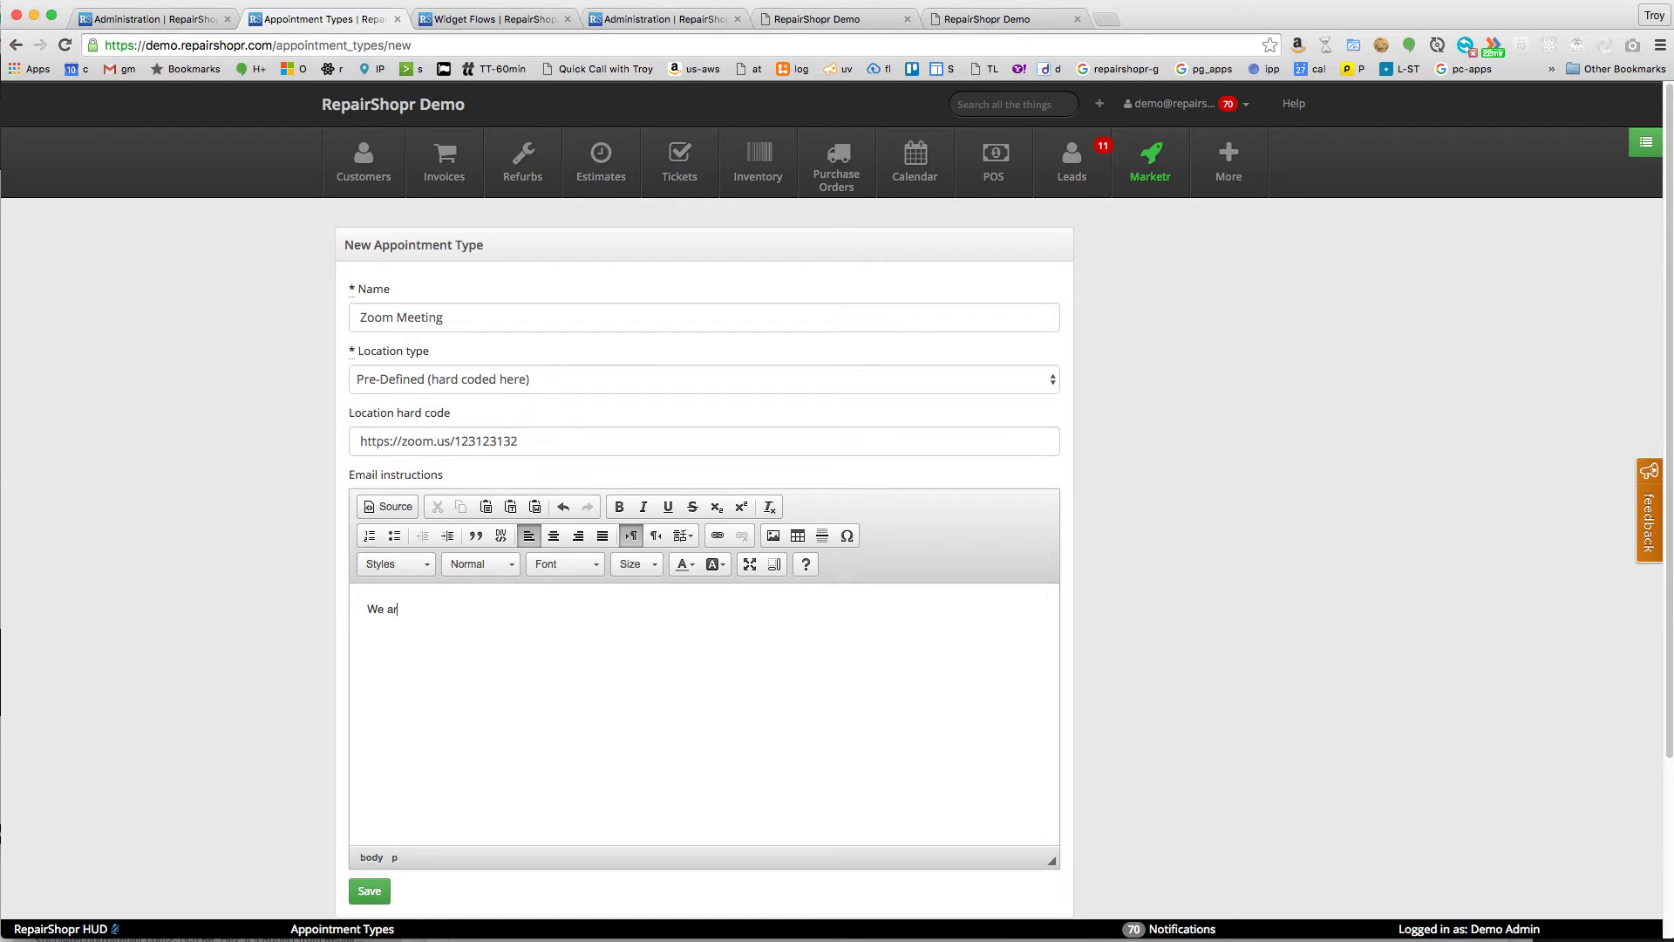
{"action": "type", "text": "e going to have a zoom meeting - here is the link: asdfasf"}
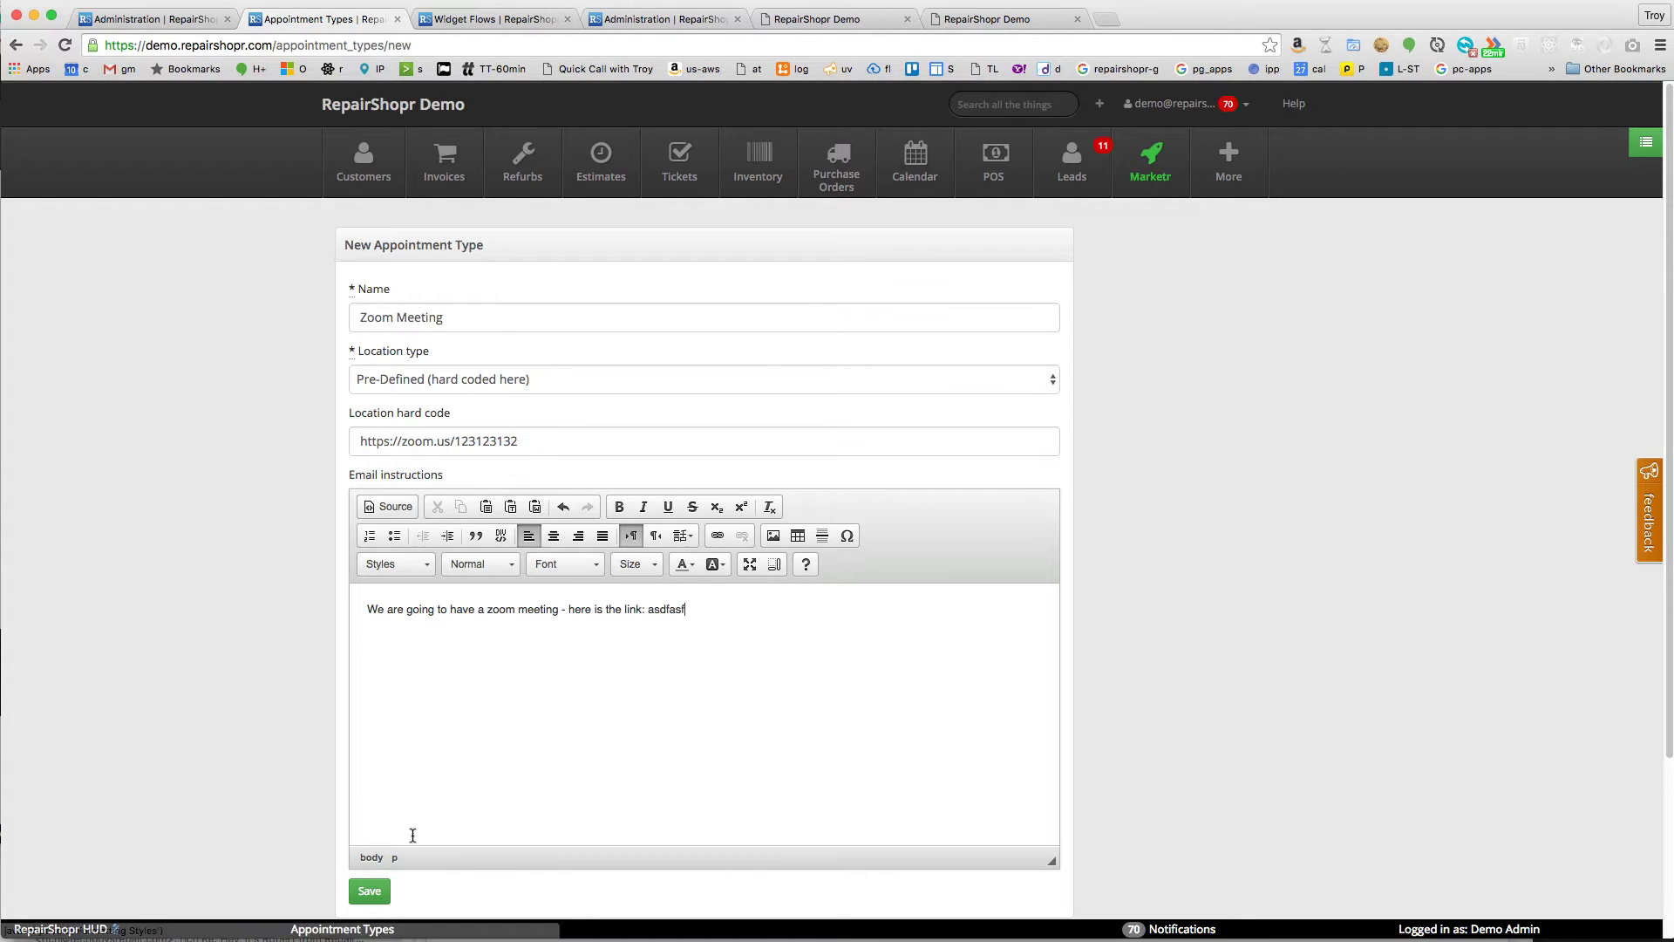
{"action": "left_click_drag", "start_coordinate": [752, 606], "coordinate": [338, 577]}
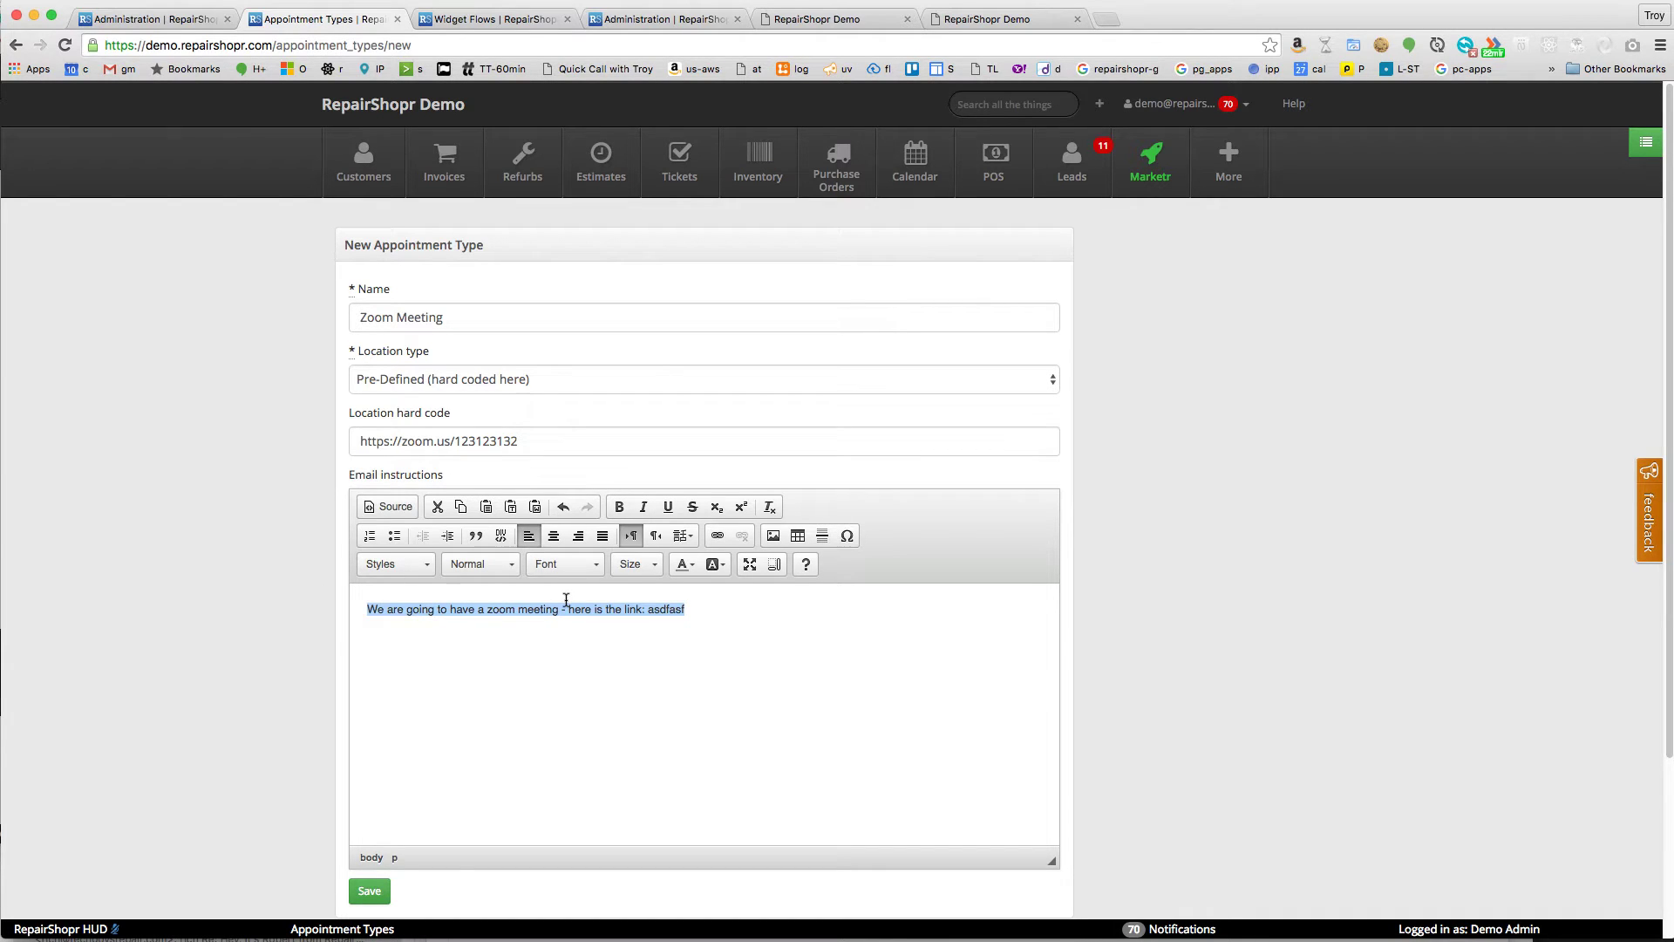
{"action": "left_click", "coordinate": [370, 891]}
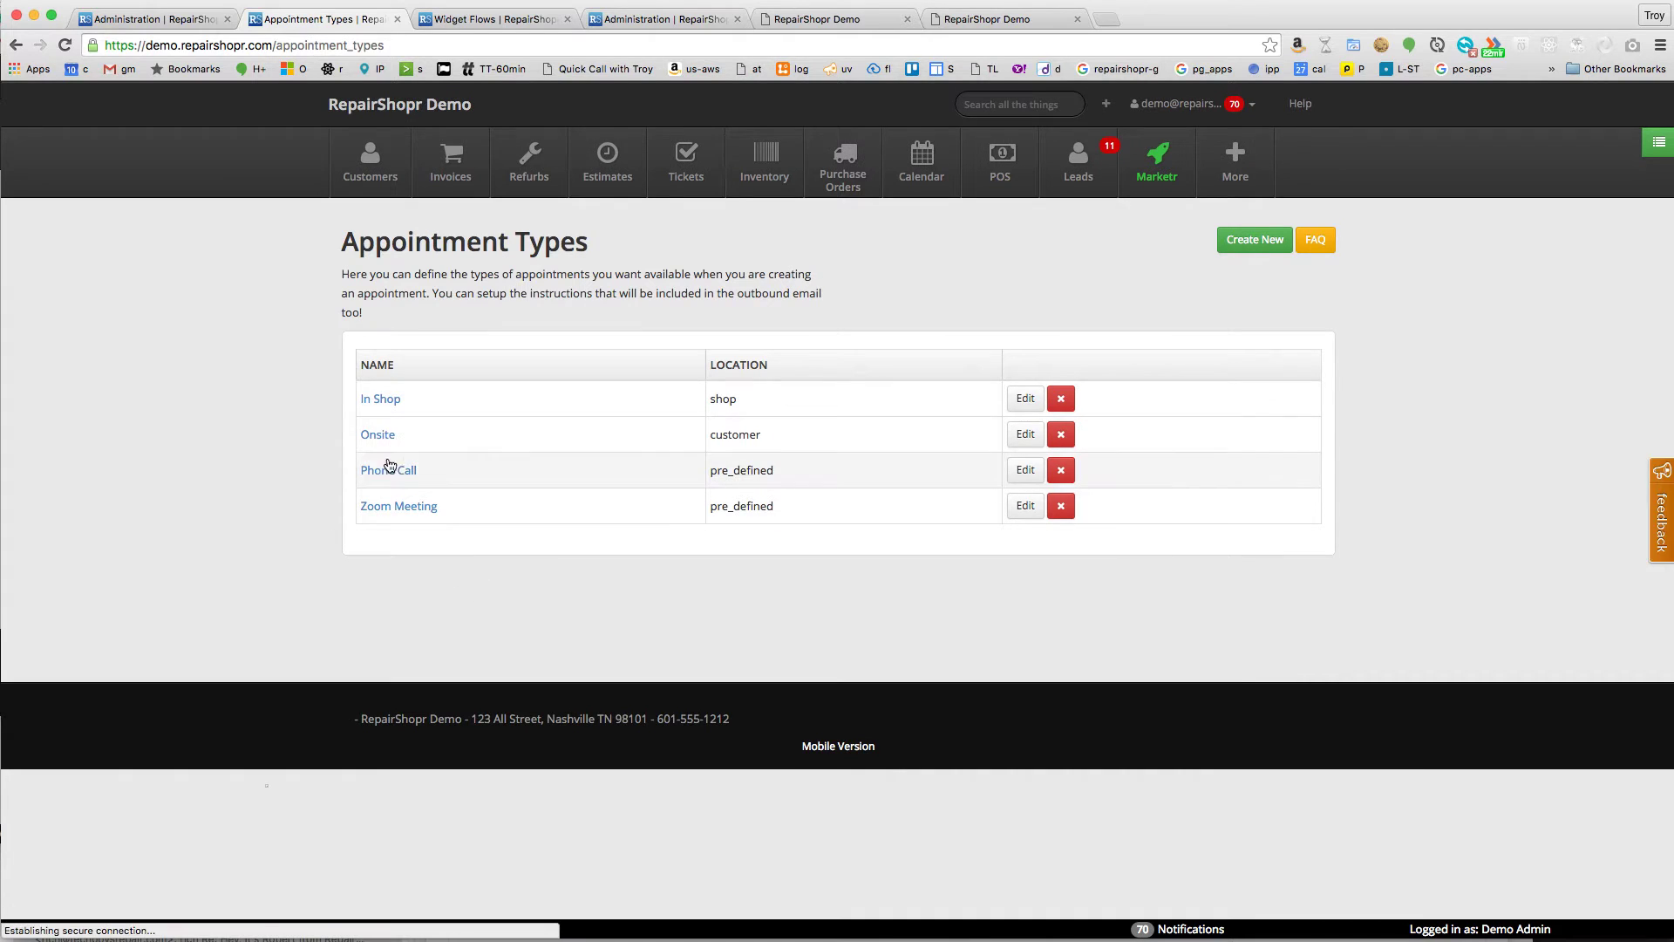
- Add the conference line number and pin to Phone Call's location, write 'Call our conference line' instructions, and save
{"action": "left_click", "coordinate": [1025, 470]}
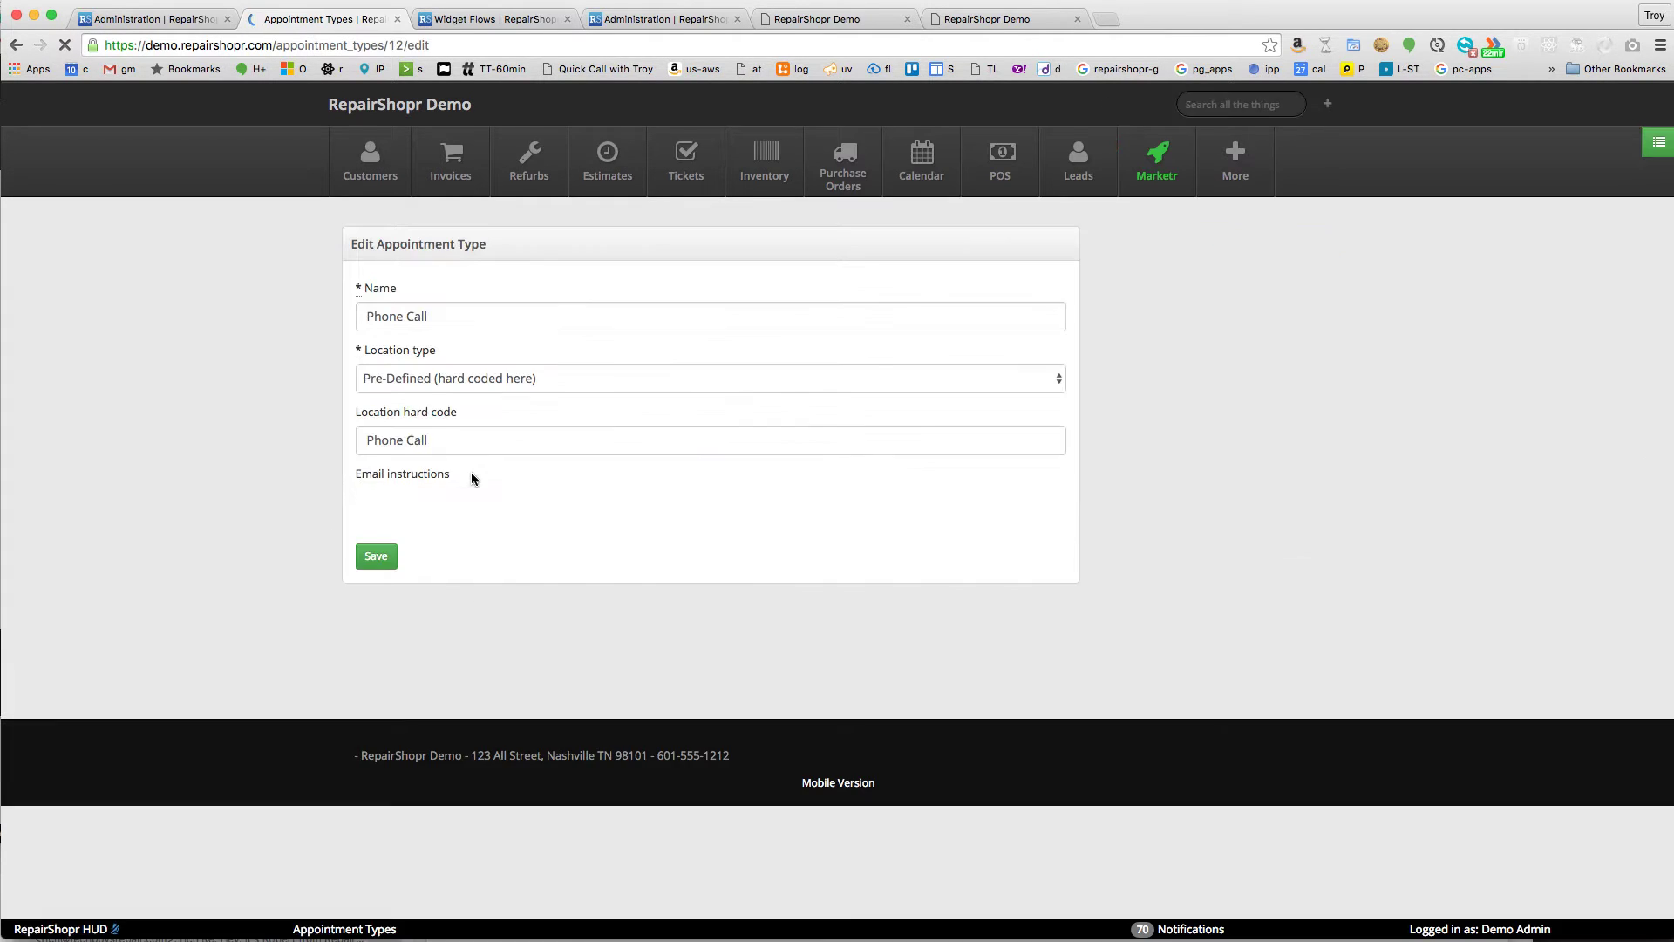
{"action": "left_click", "coordinate": [438, 442]}
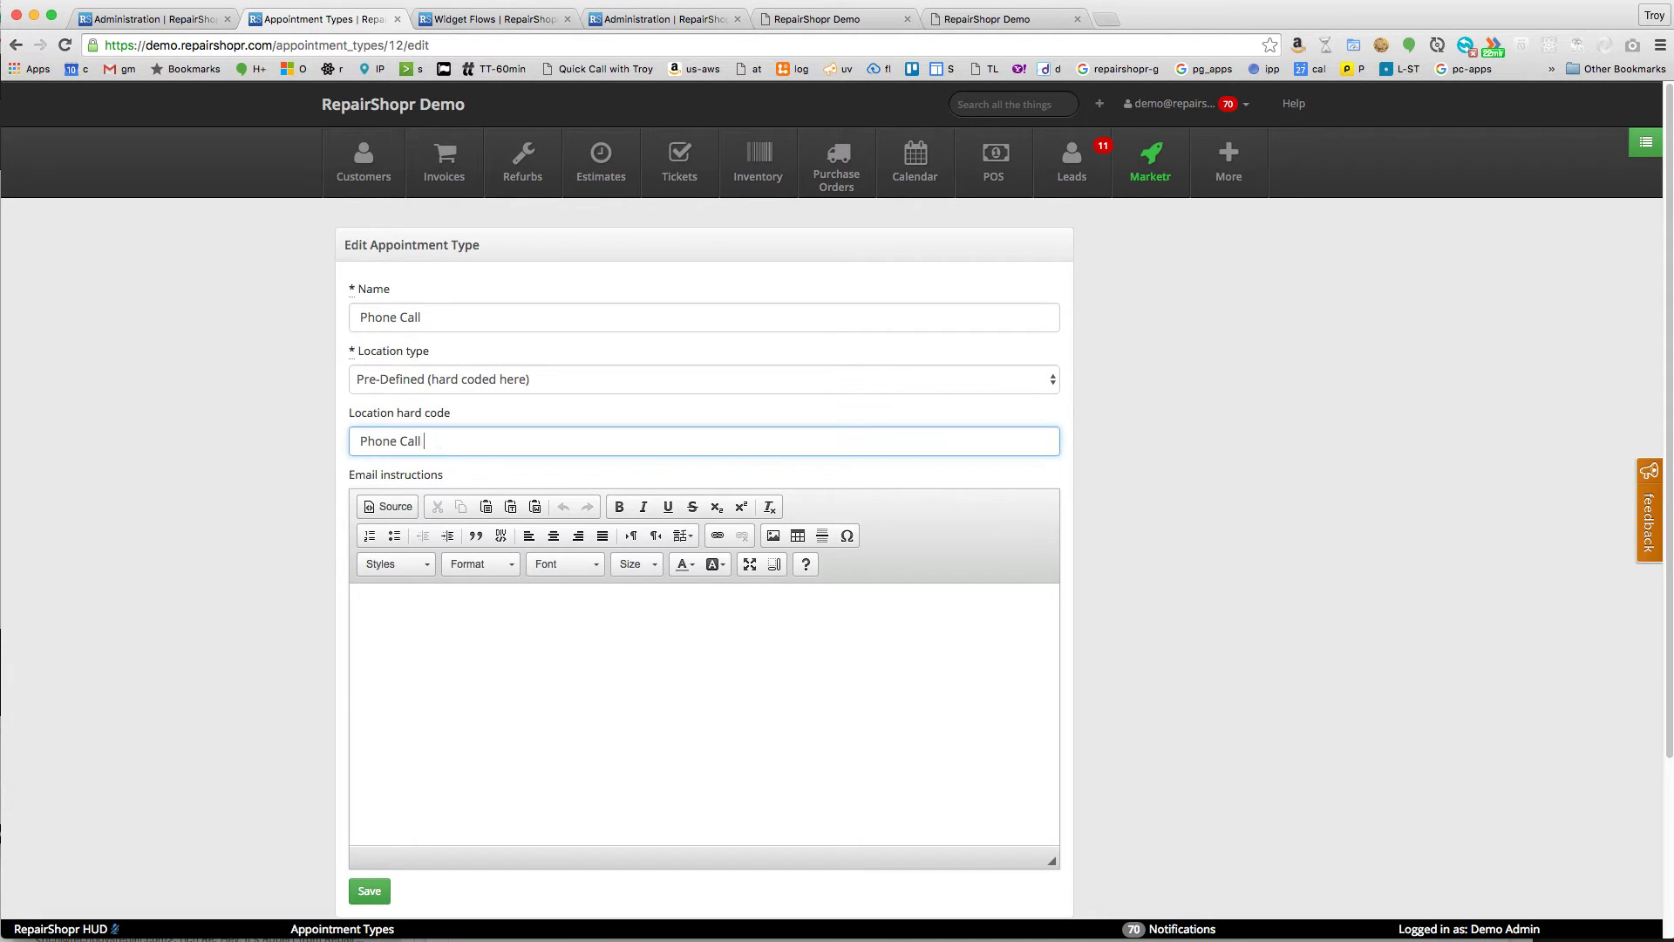
{"action": "type", "text": "- 2065551212 pin # 1234"}
{"action": "left_click", "coordinate": [481, 640]}
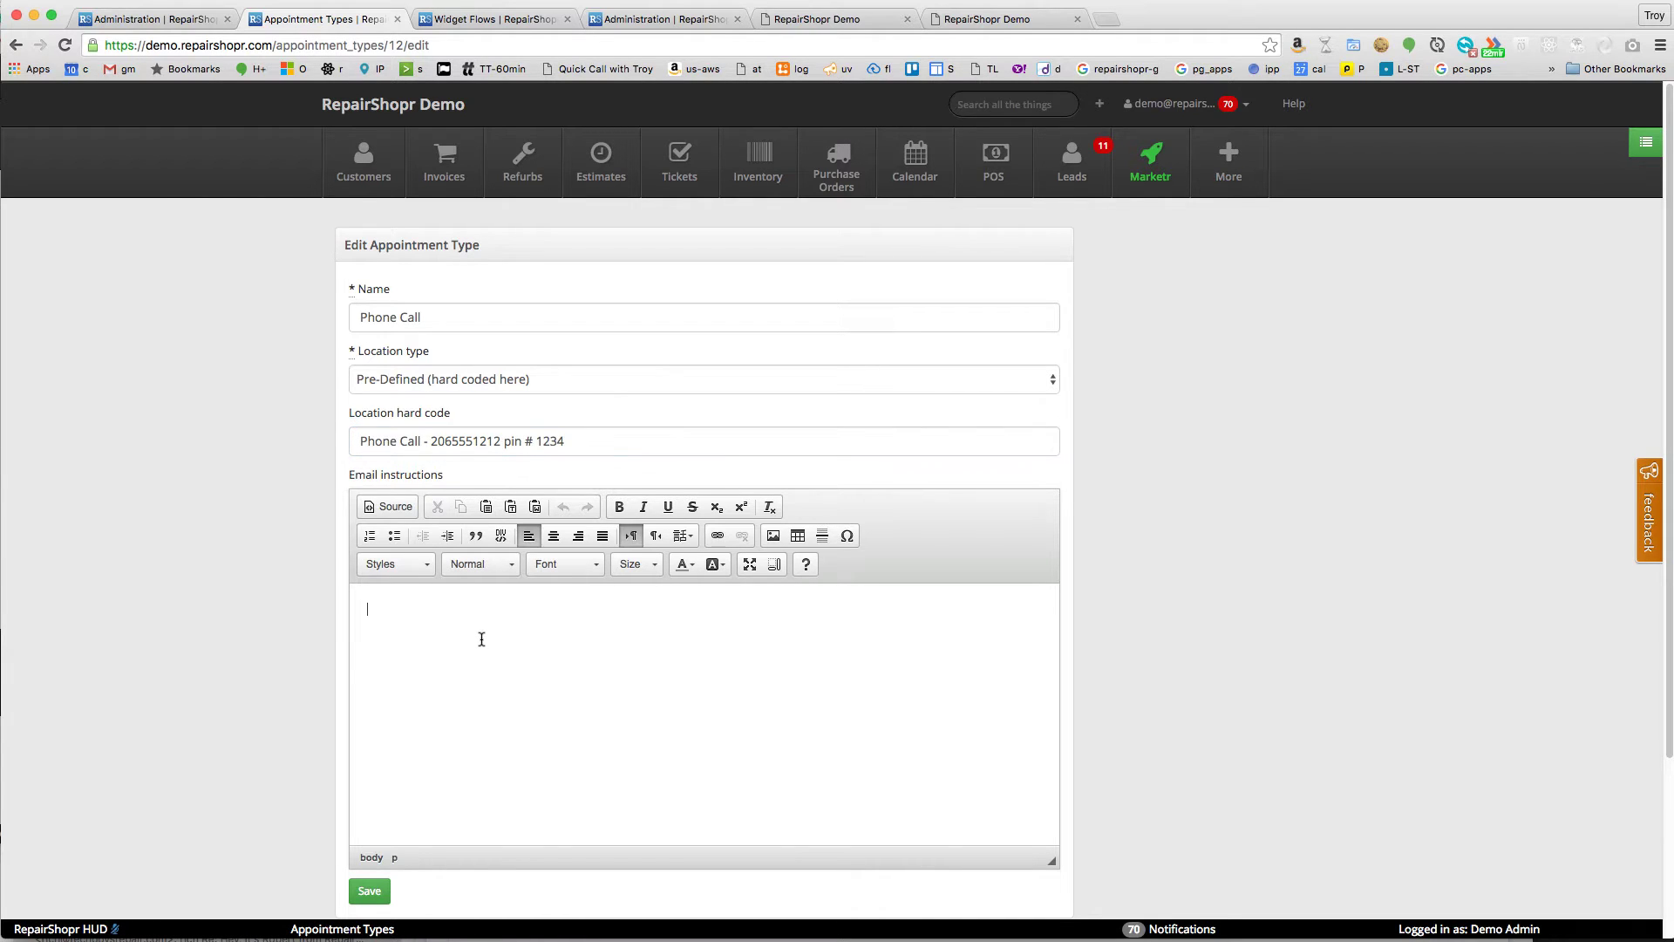
{"action": "type", "text": "Call our conference line and enter the pin to connect to us!"}
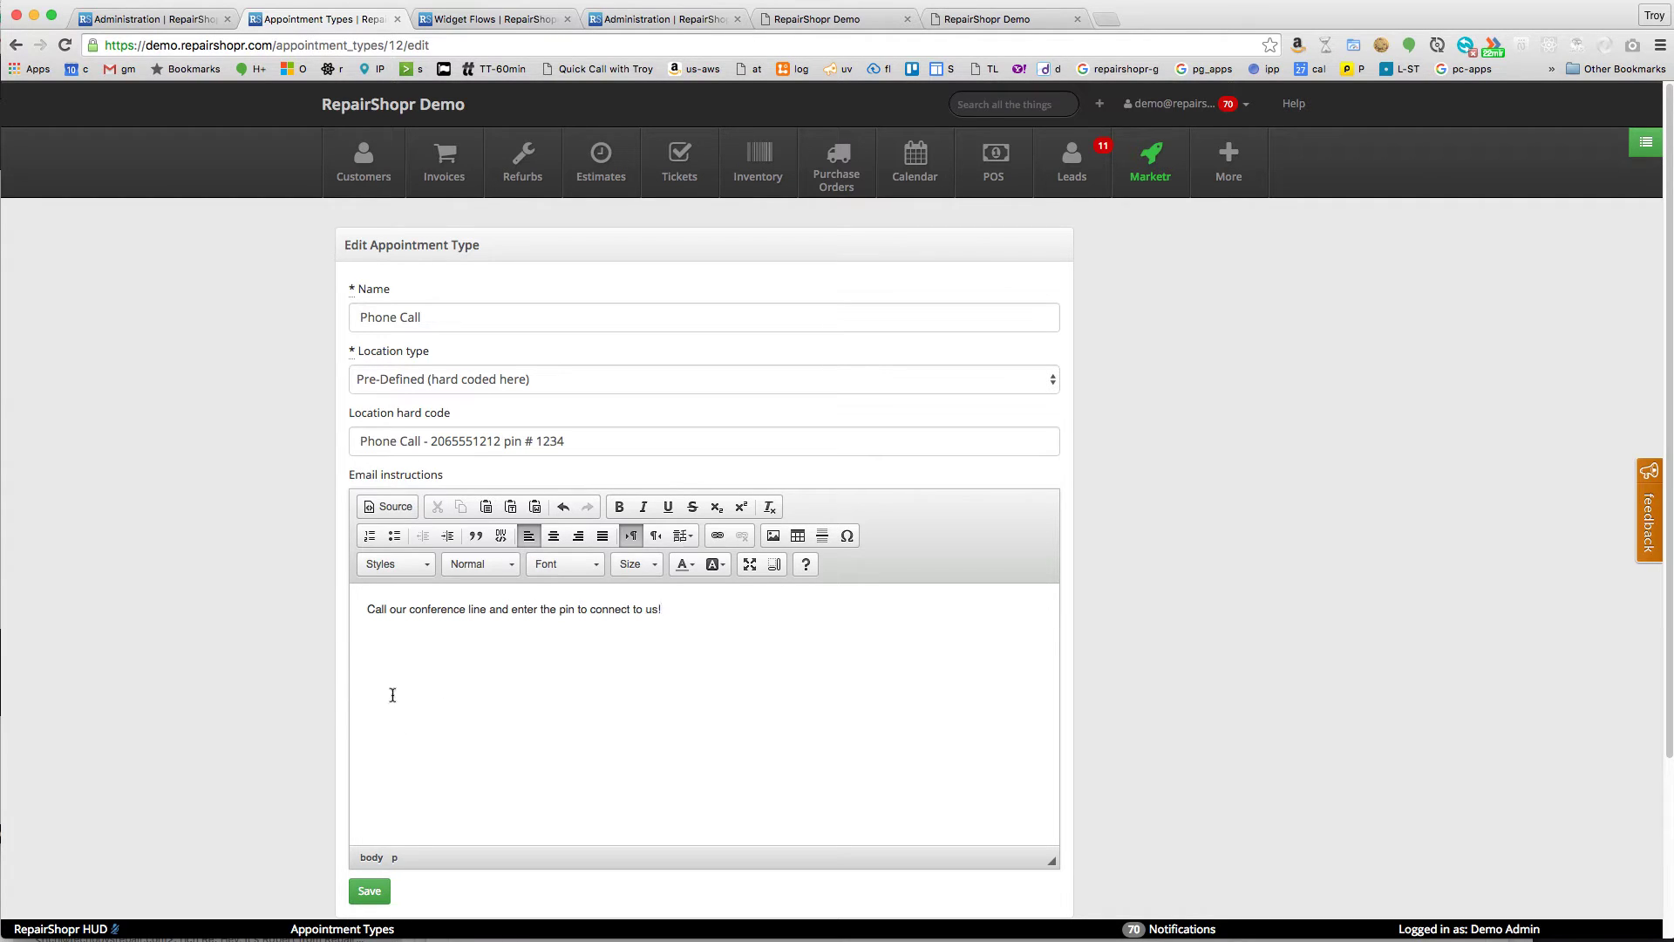
{"action": "scroll", "coordinate": [391, 708], "scroll_direction": "down", "scroll_amount": 1}
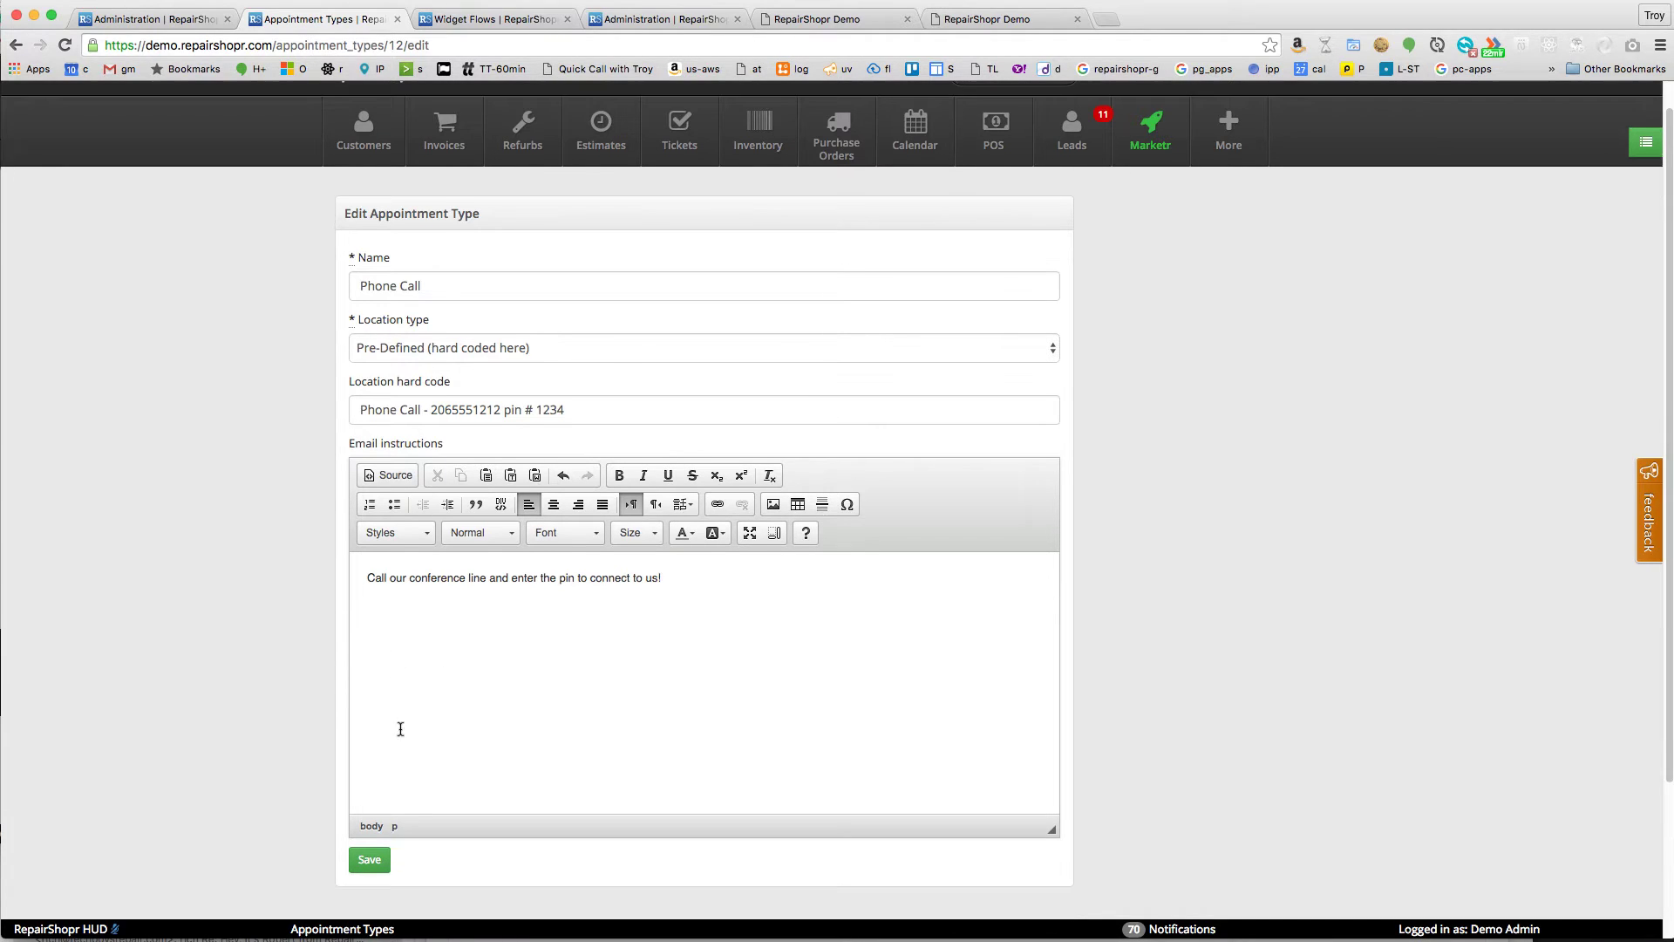
{"action": "left_click", "coordinate": [376, 859]}
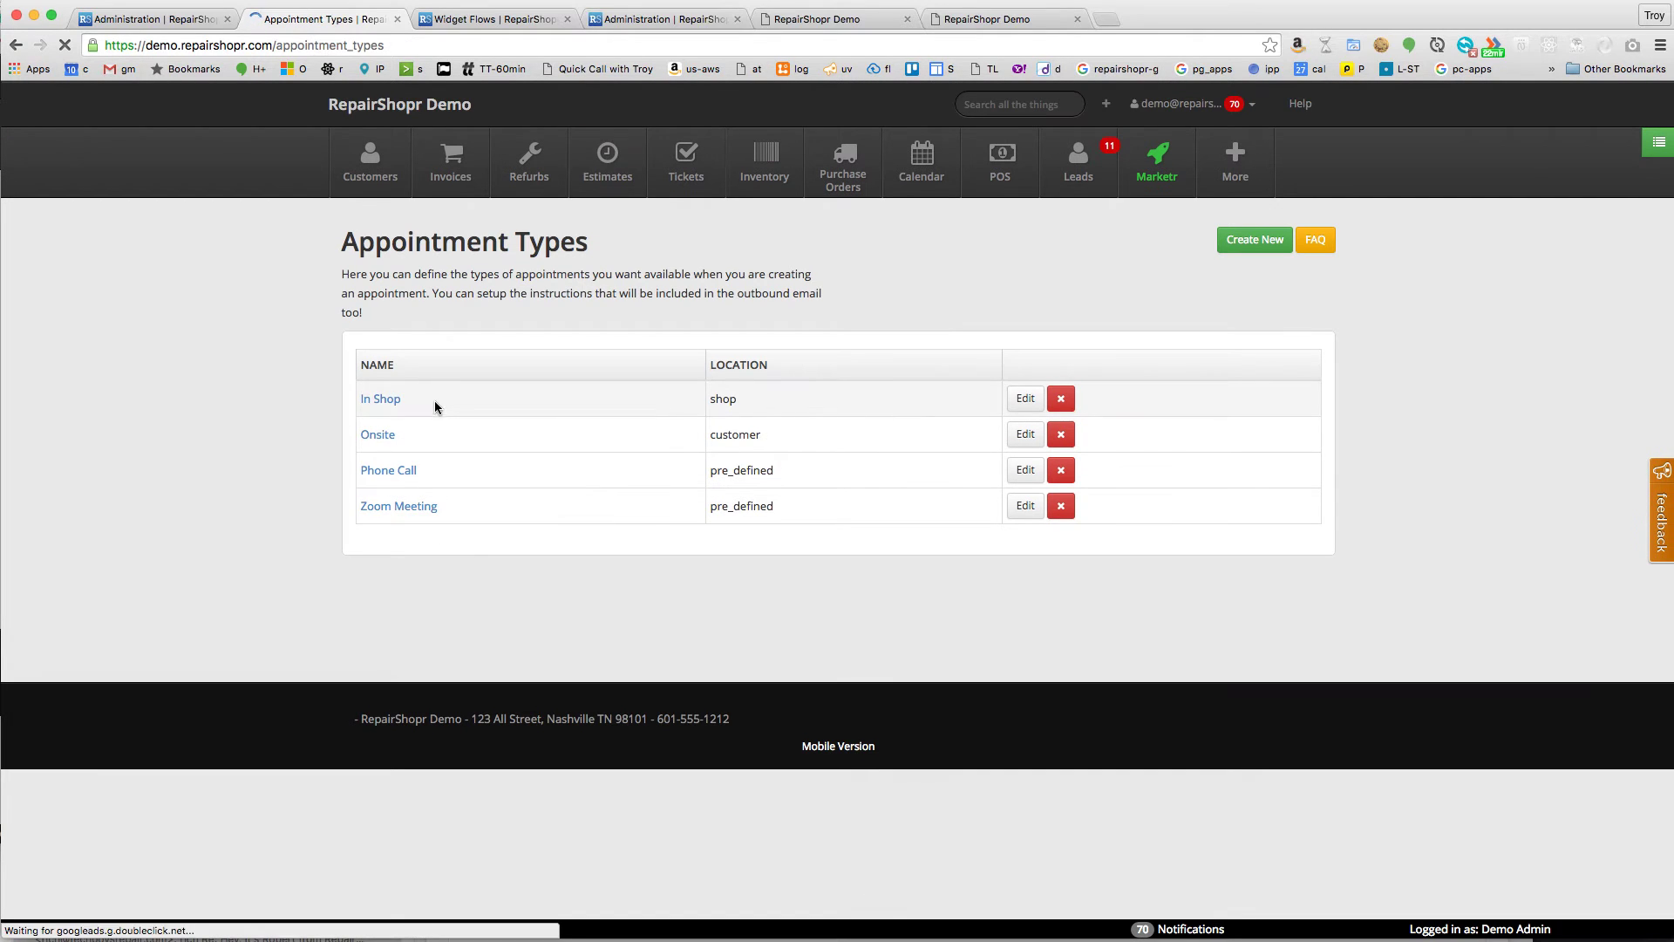
- Create a new widget flow named '15 Minute Call'
{"action": "left_click", "coordinate": [509, 21]}
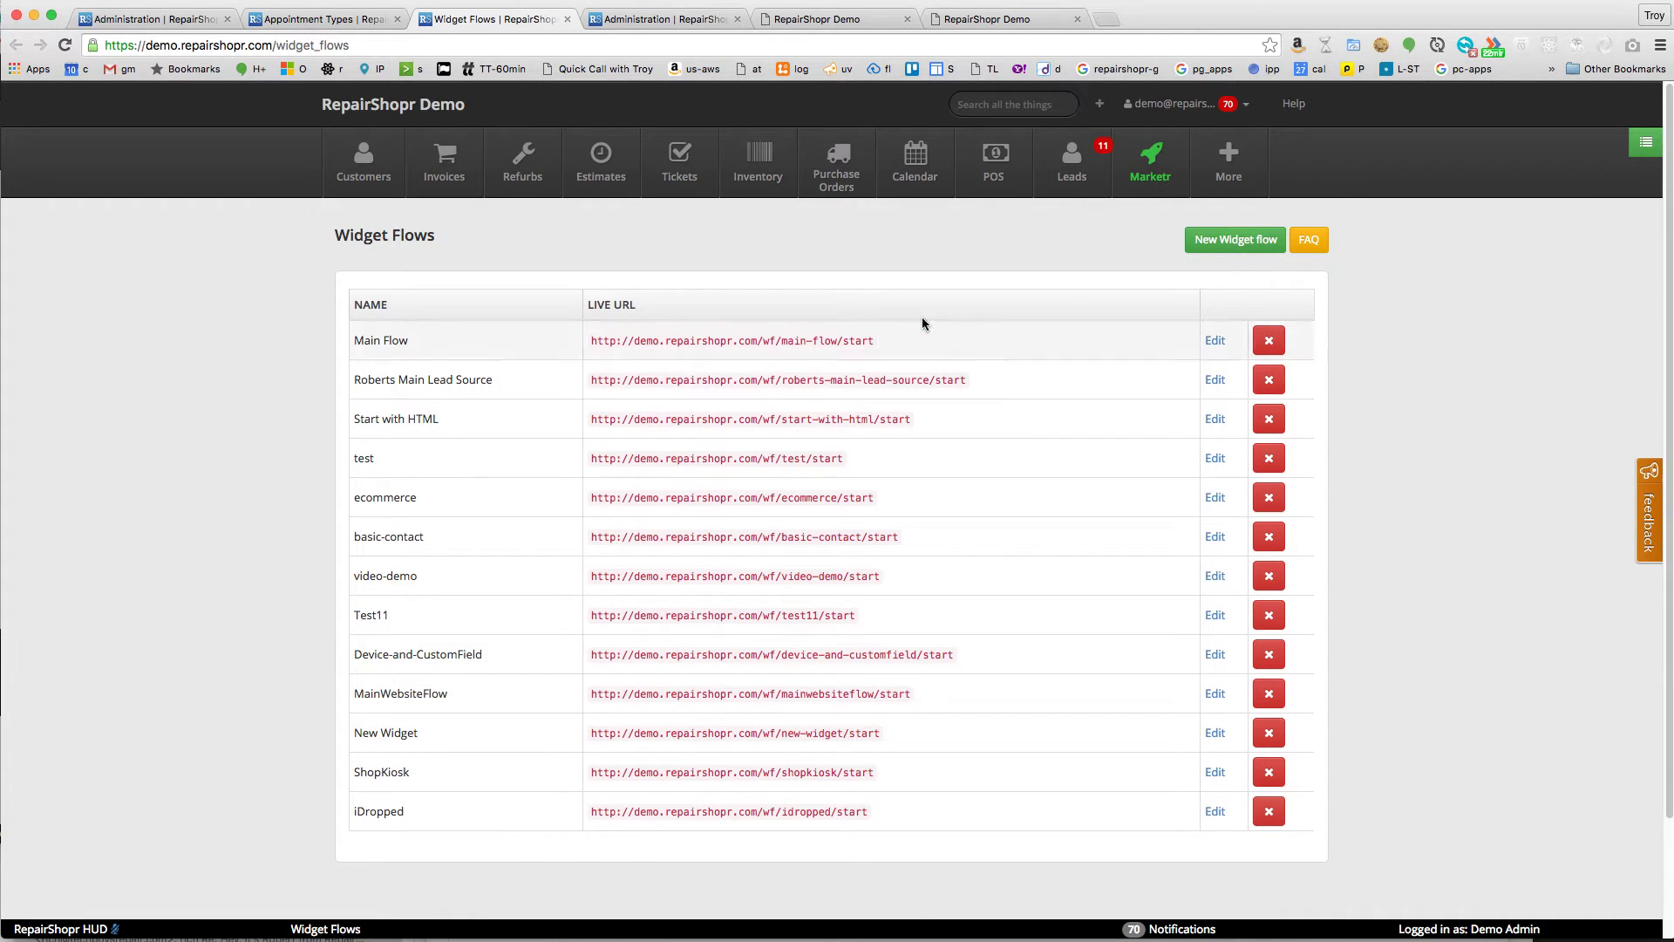
{"action": "left_click", "coordinate": [1213, 241]}
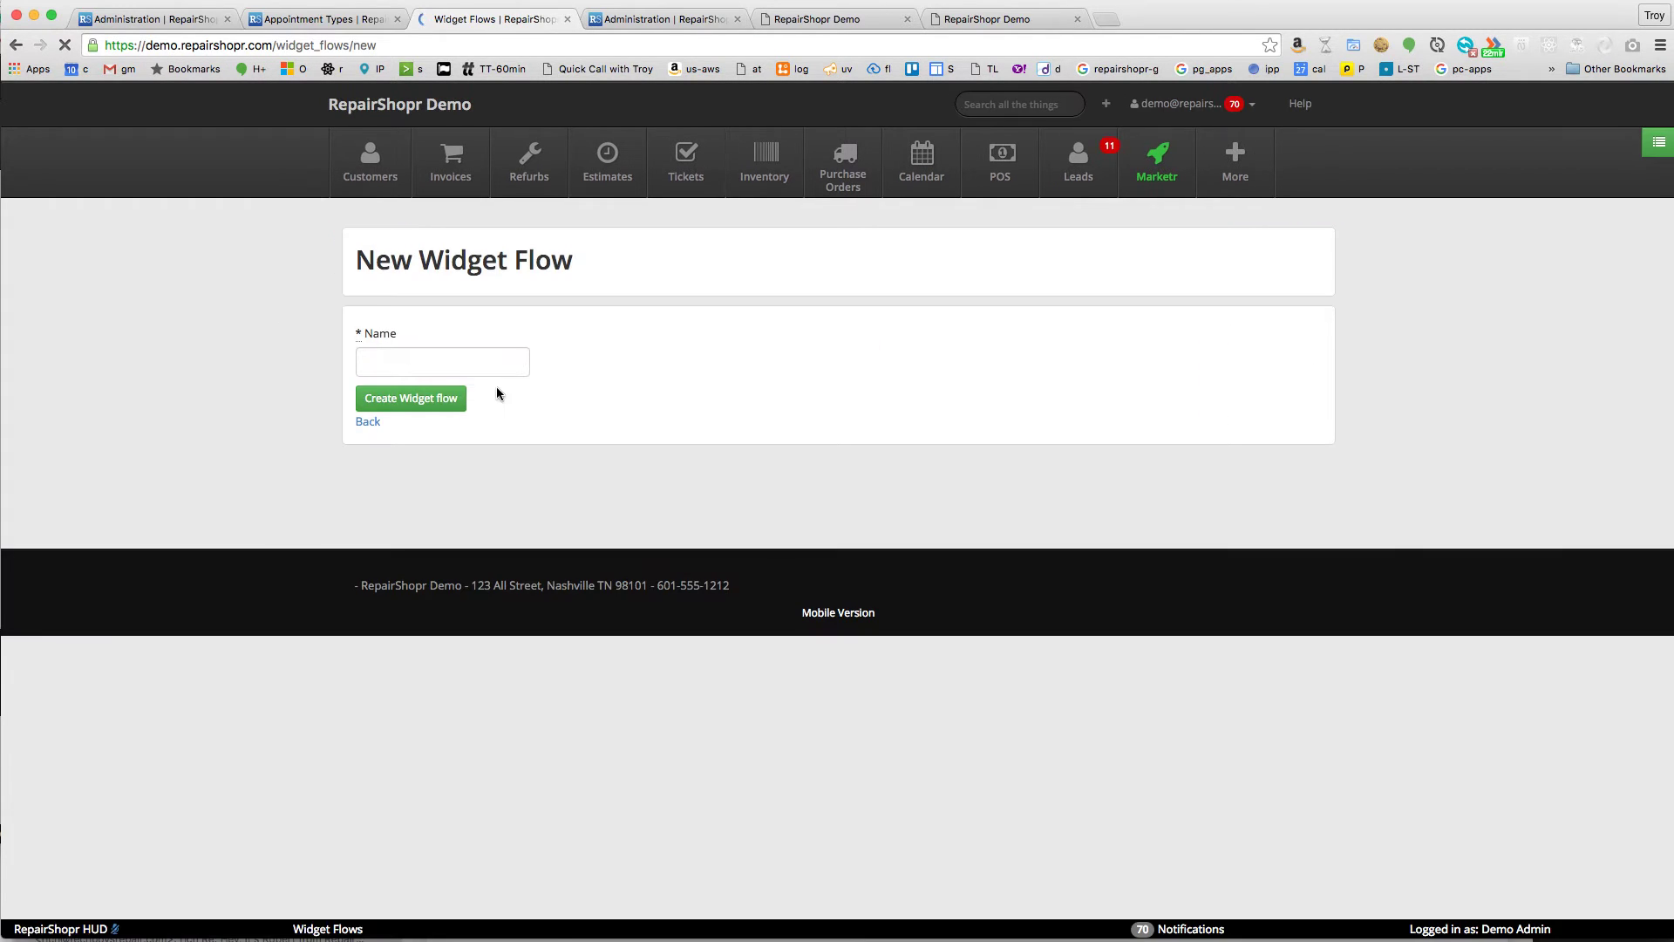
{"action": "left_click", "coordinate": [466, 365]}
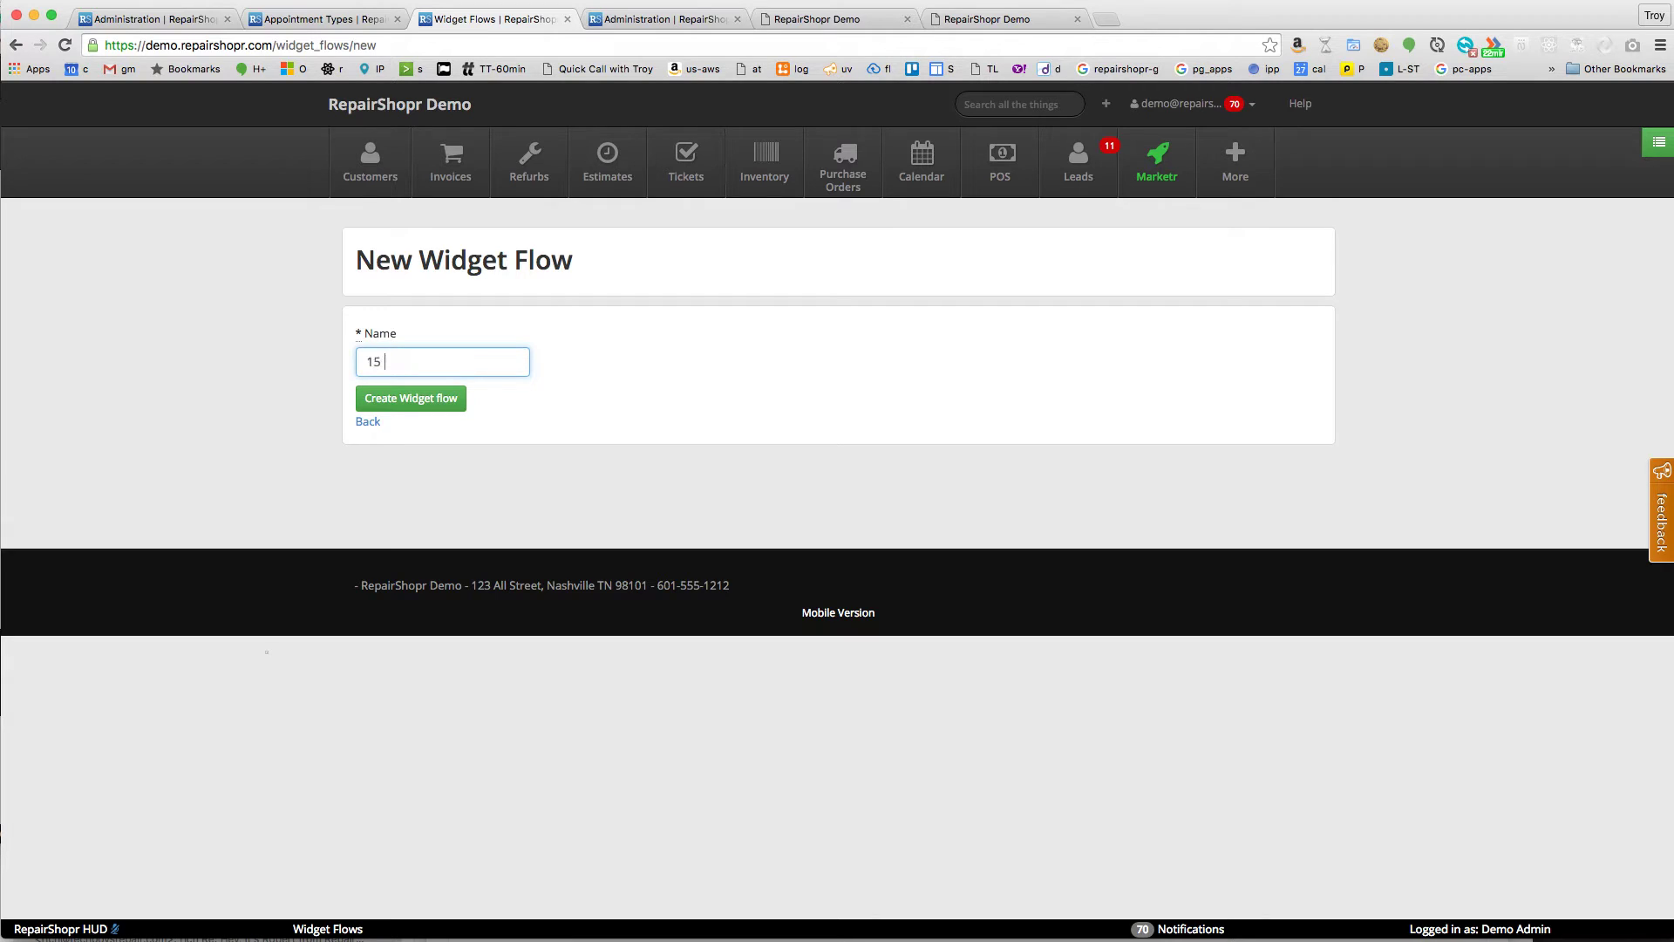
{"action": "key", "text": "Return"}
- Add Appointment, Customer Detail and Confirmation steps to the flow
{"action": "left_click", "coordinate": [900, 333]}
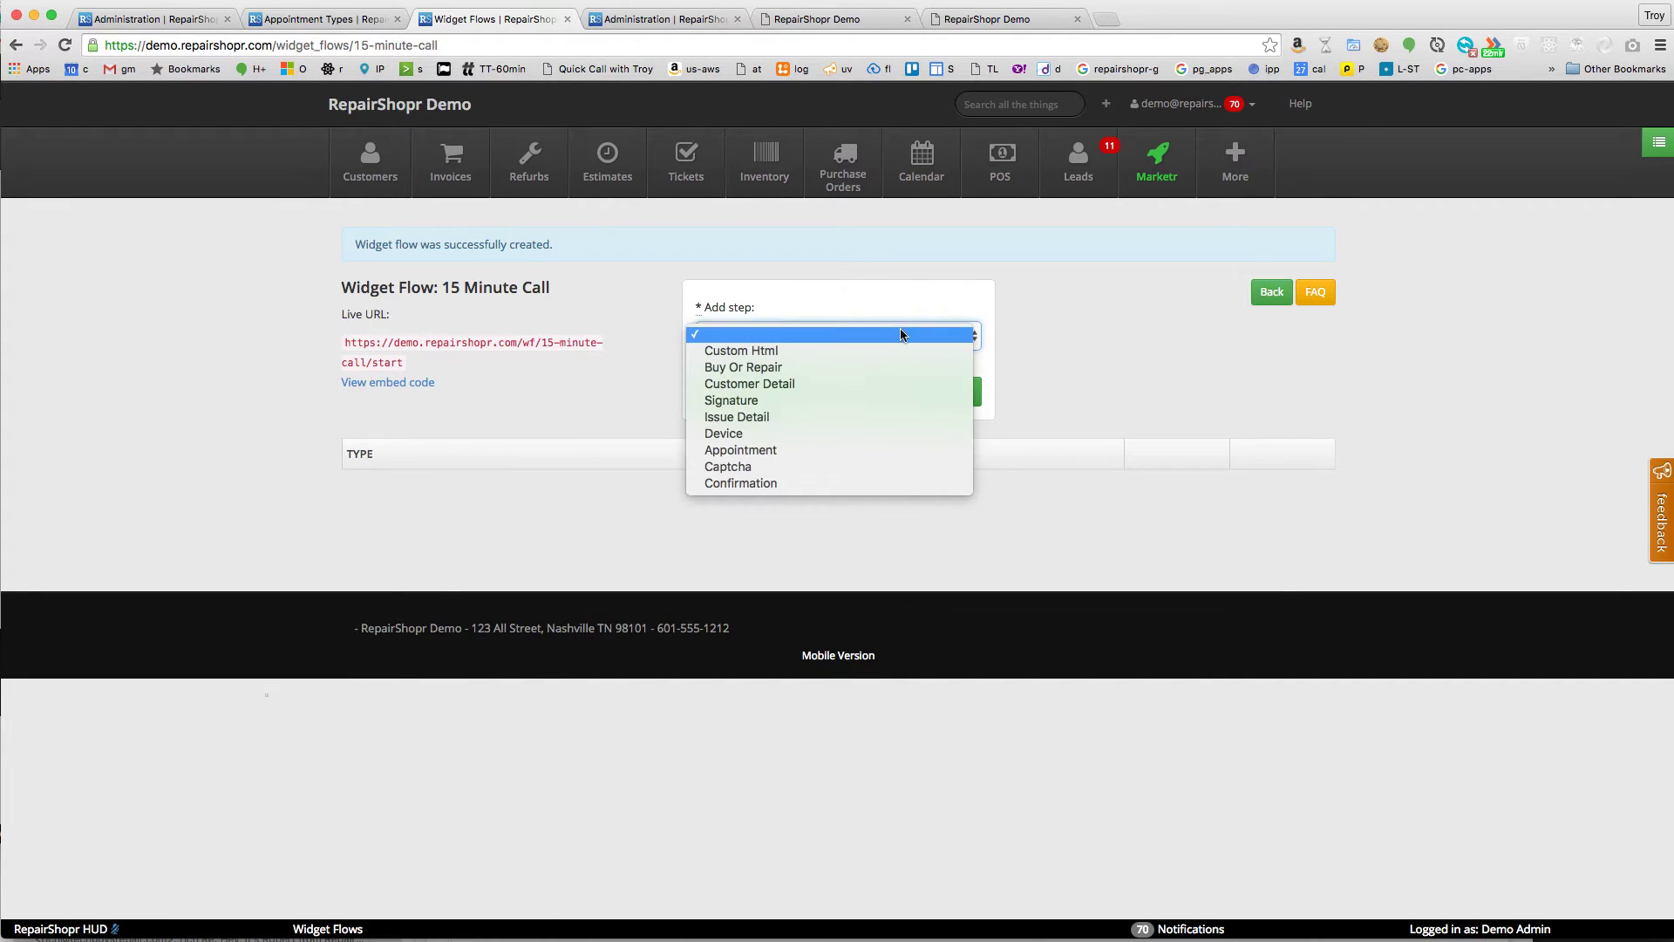
{"action": "left_click", "coordinate": [777, 448]}
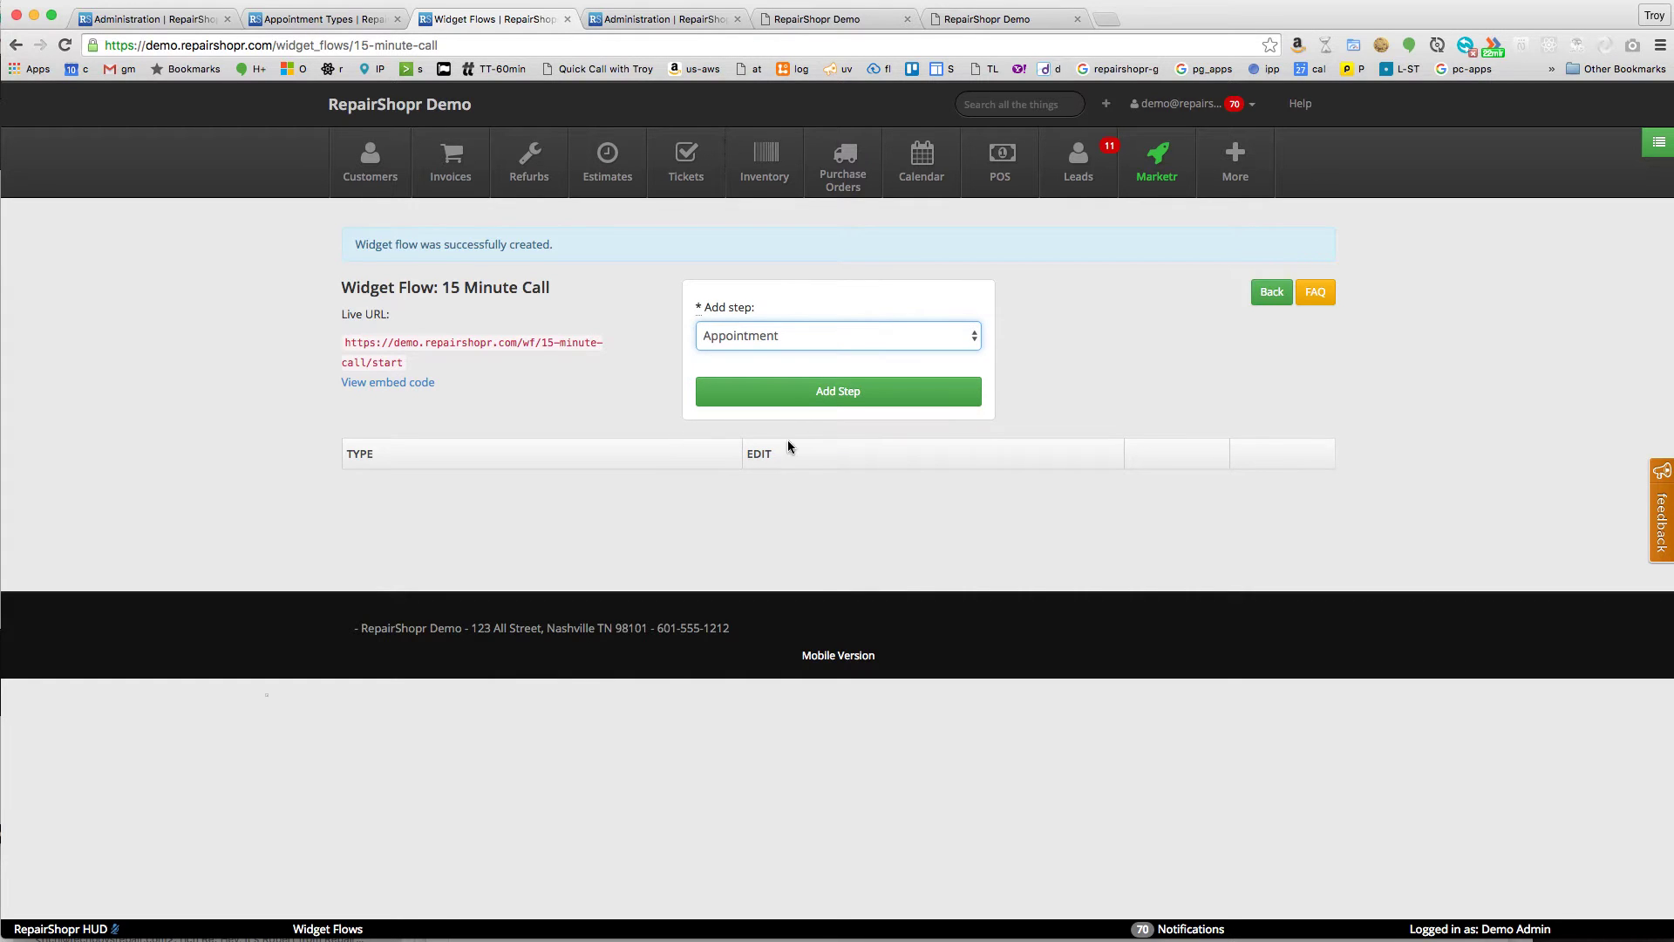
{"action": "left_click", "coordinate": [826, 393]}
{"action": "left_click", "coordinate": [870, 284]}
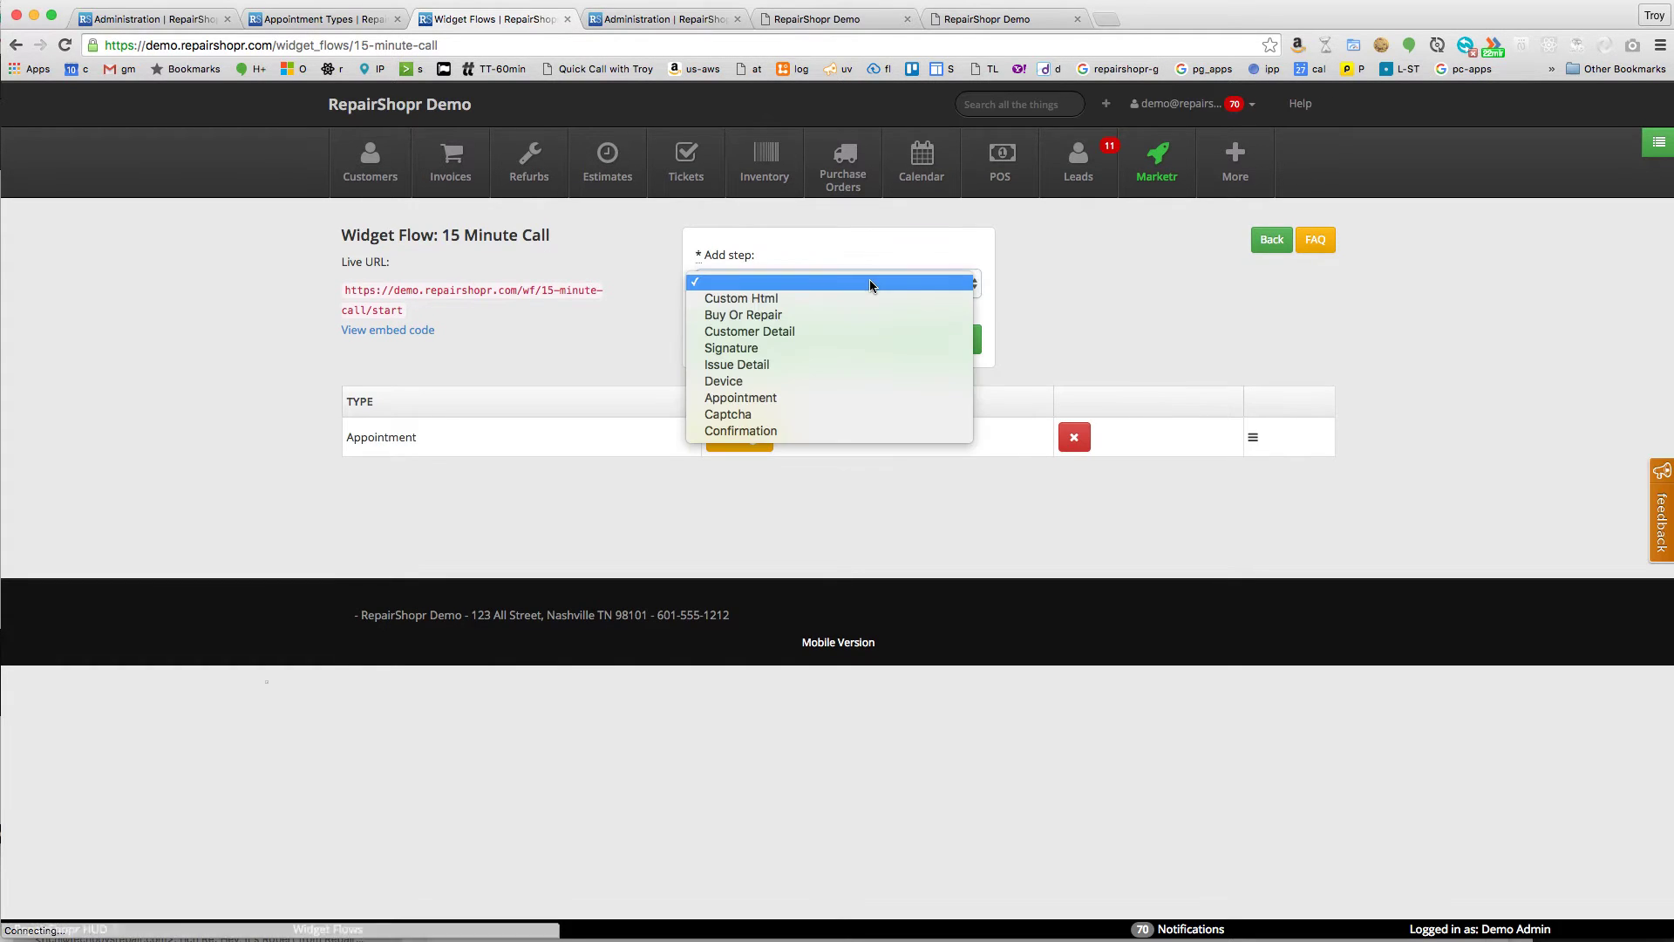
{"action": "key", "text": "Escape"}
{"action": "left_click", "coordinate": [818, 340]}
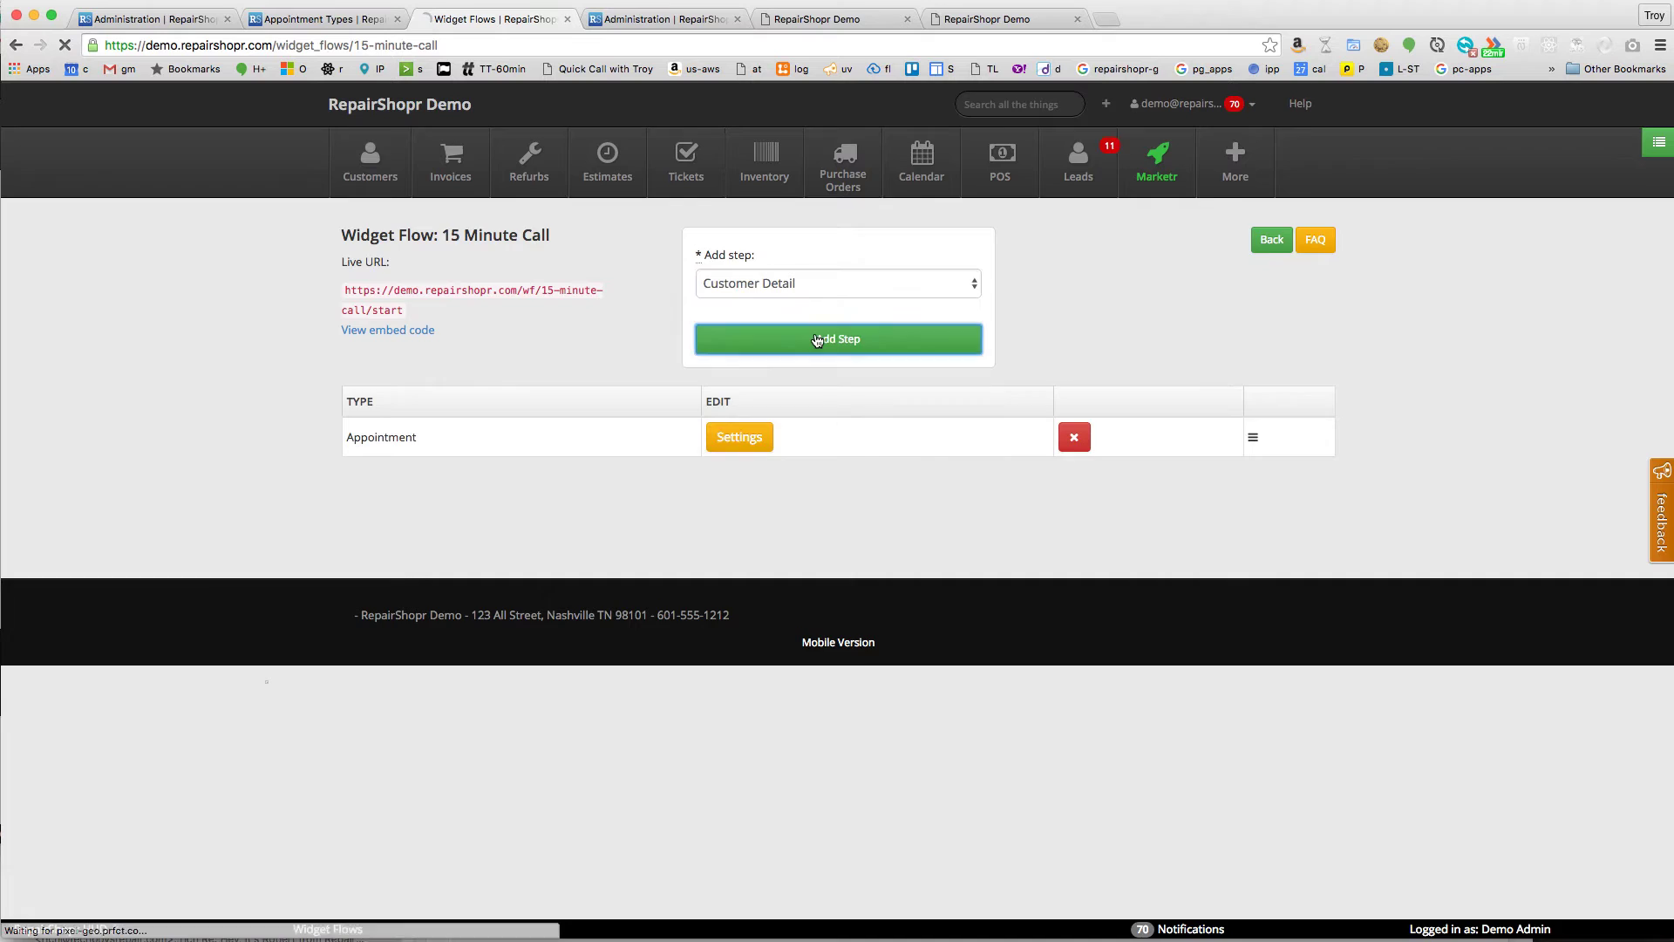
{"action": "left_click", "coordinate": [834, 284]}
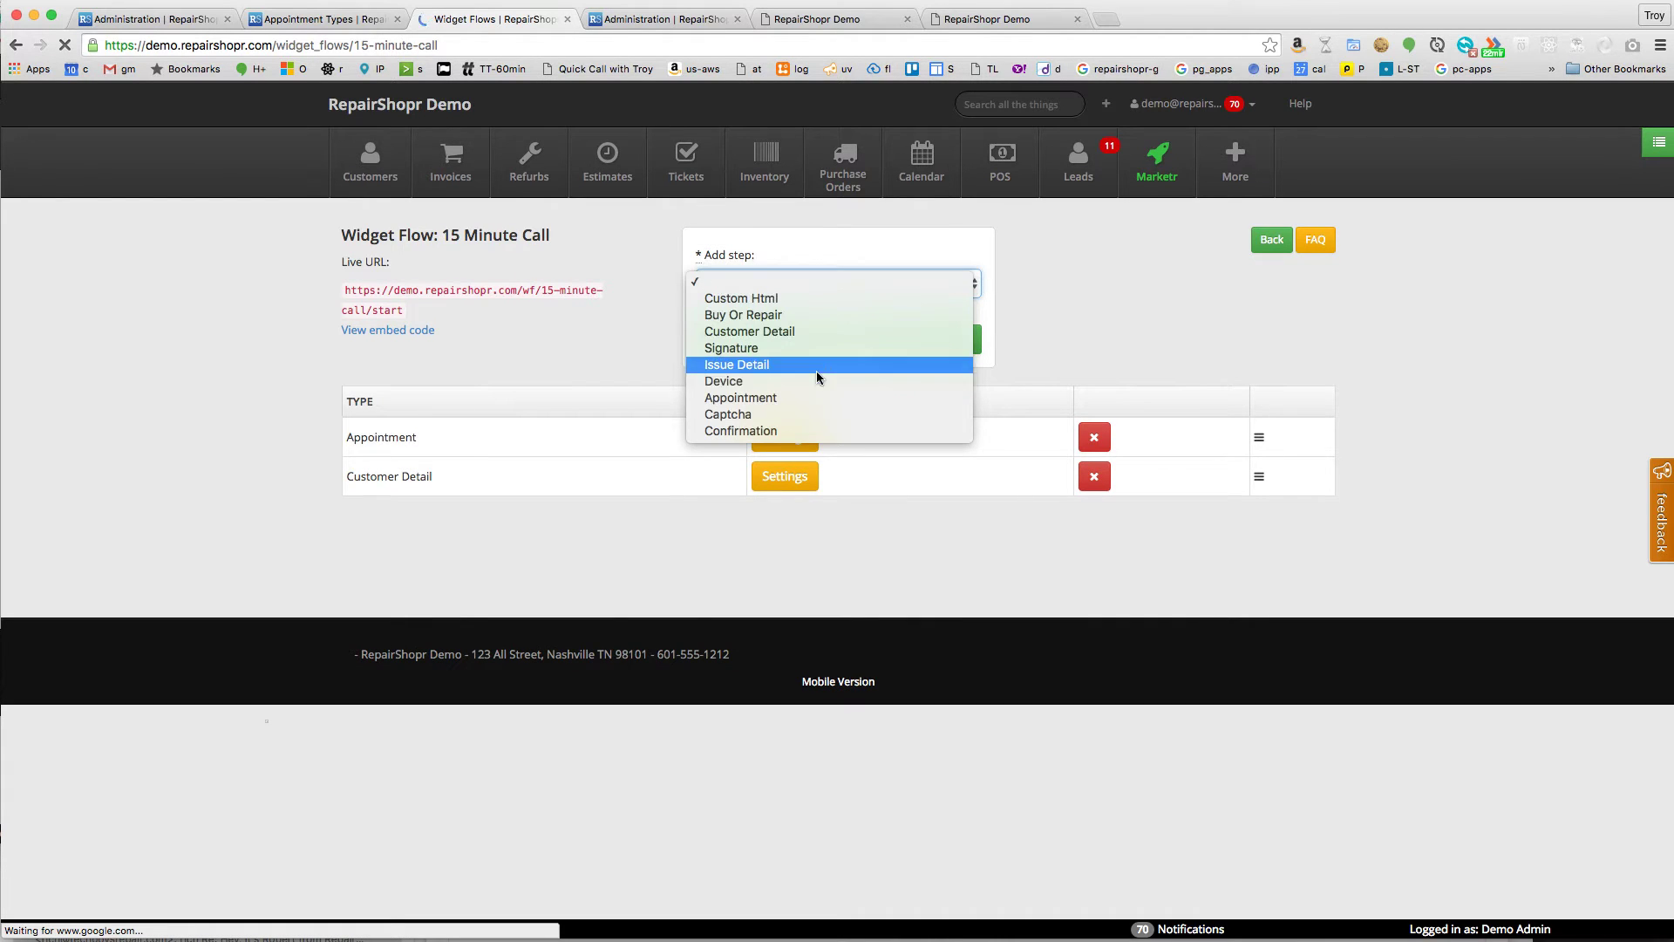
{"action": "left_click", "coordinate": [776, 429]}
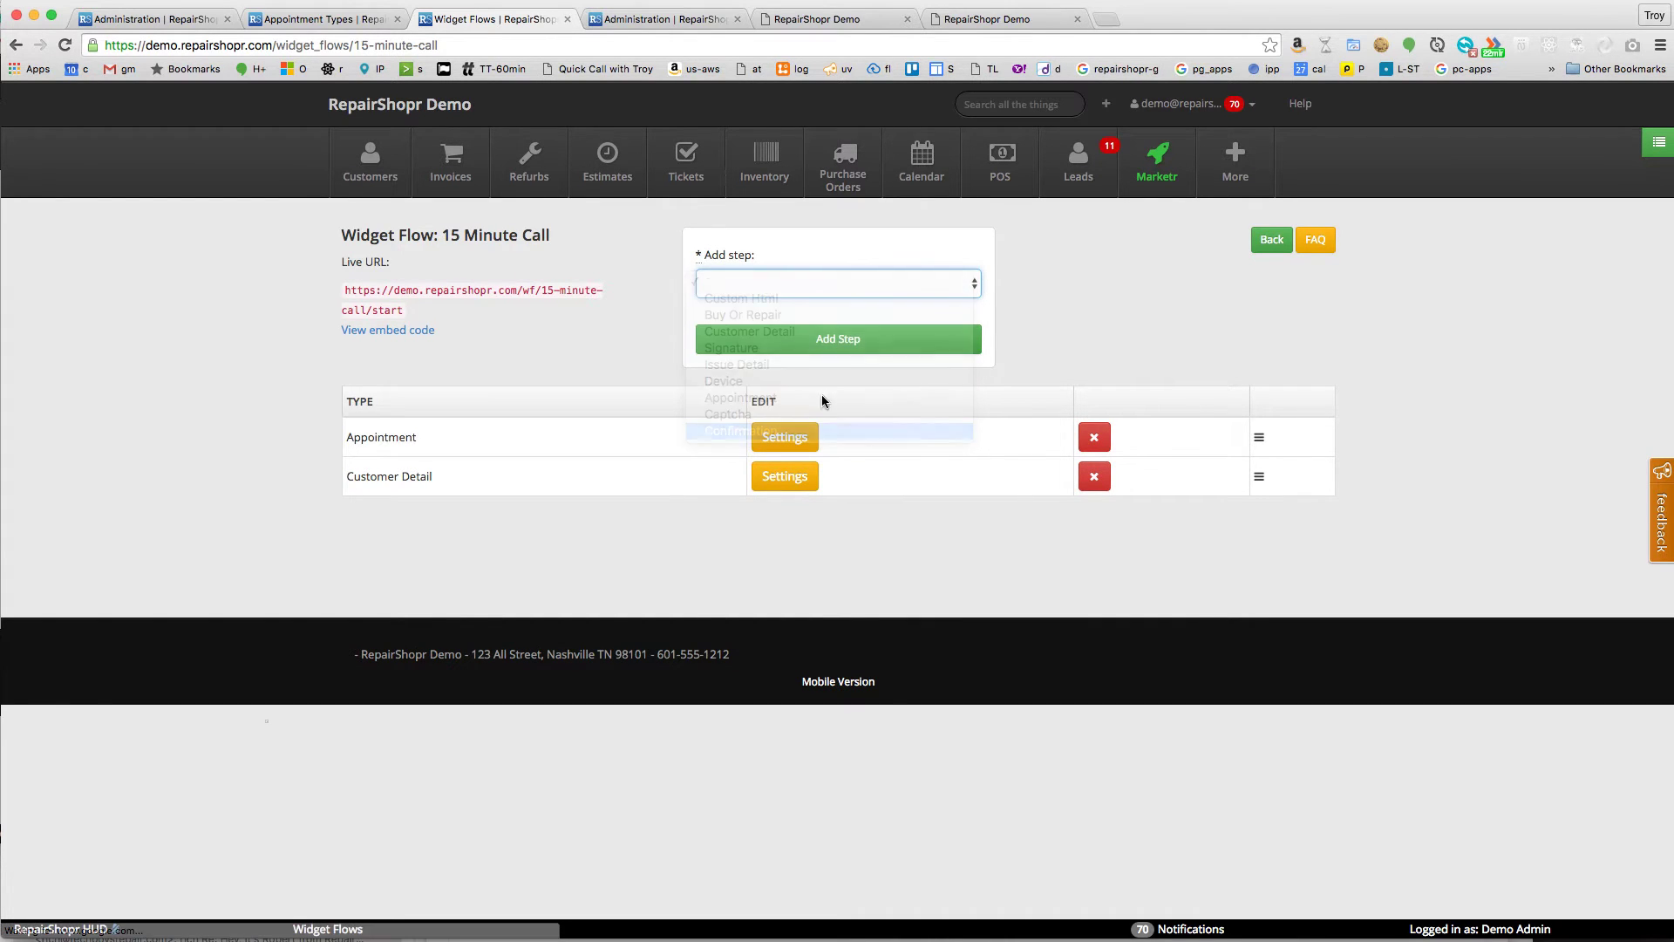
{"action": "left_click", "coordinate": [817, 344]}
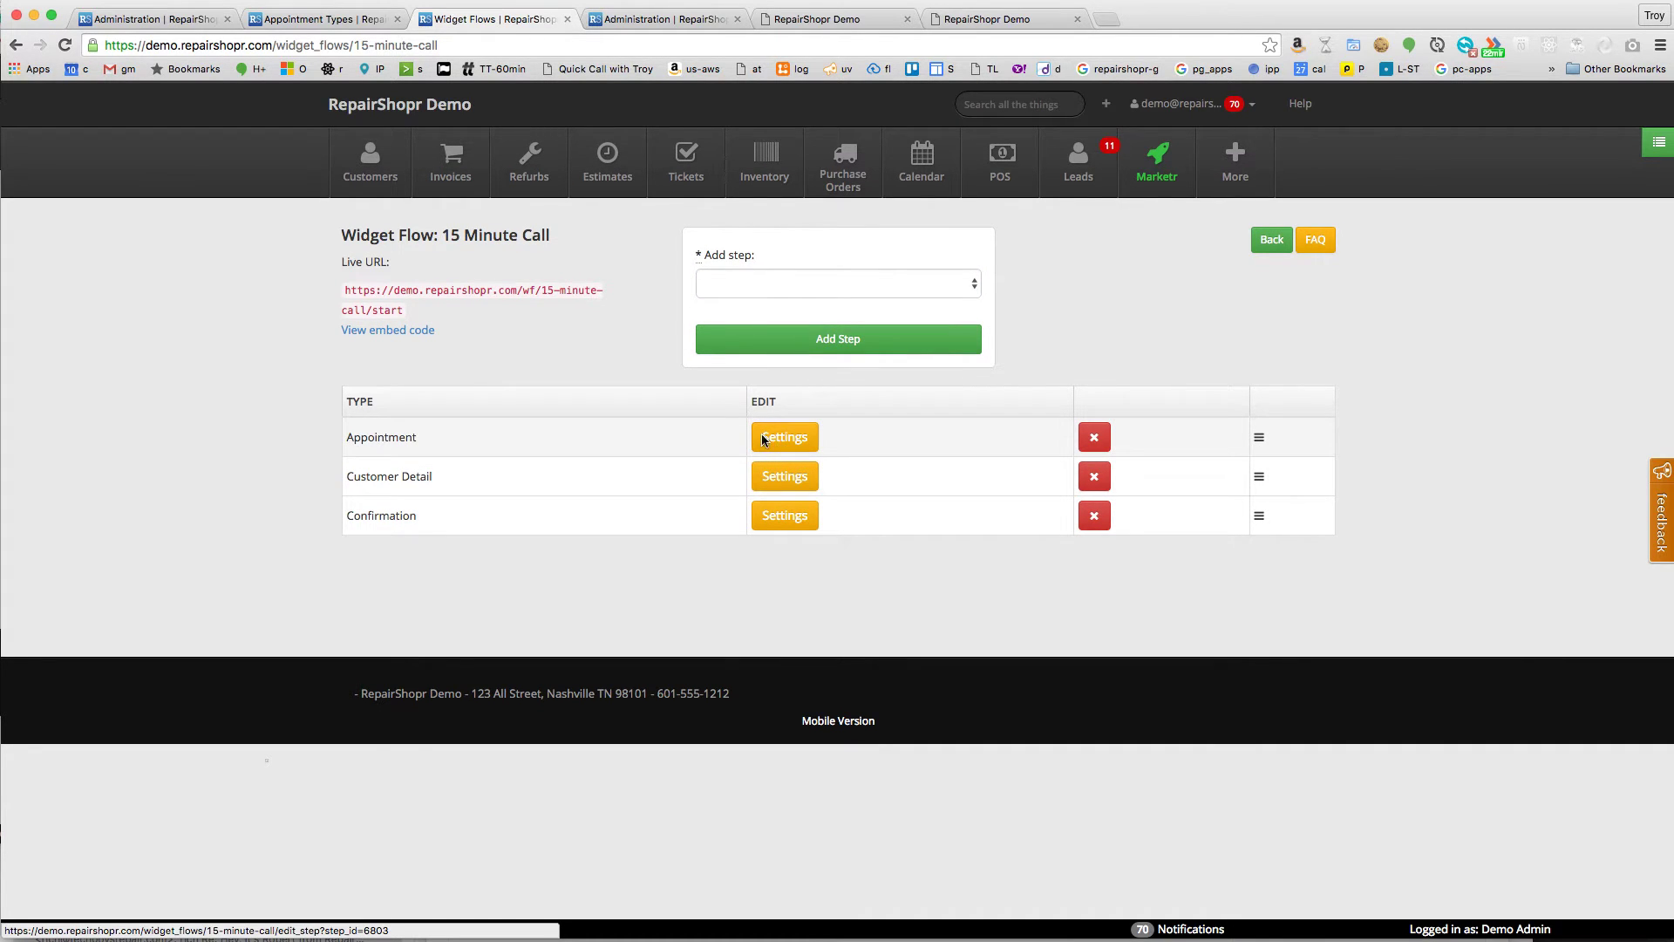
{"action": "left_click", "coordinate": [789, 438]}
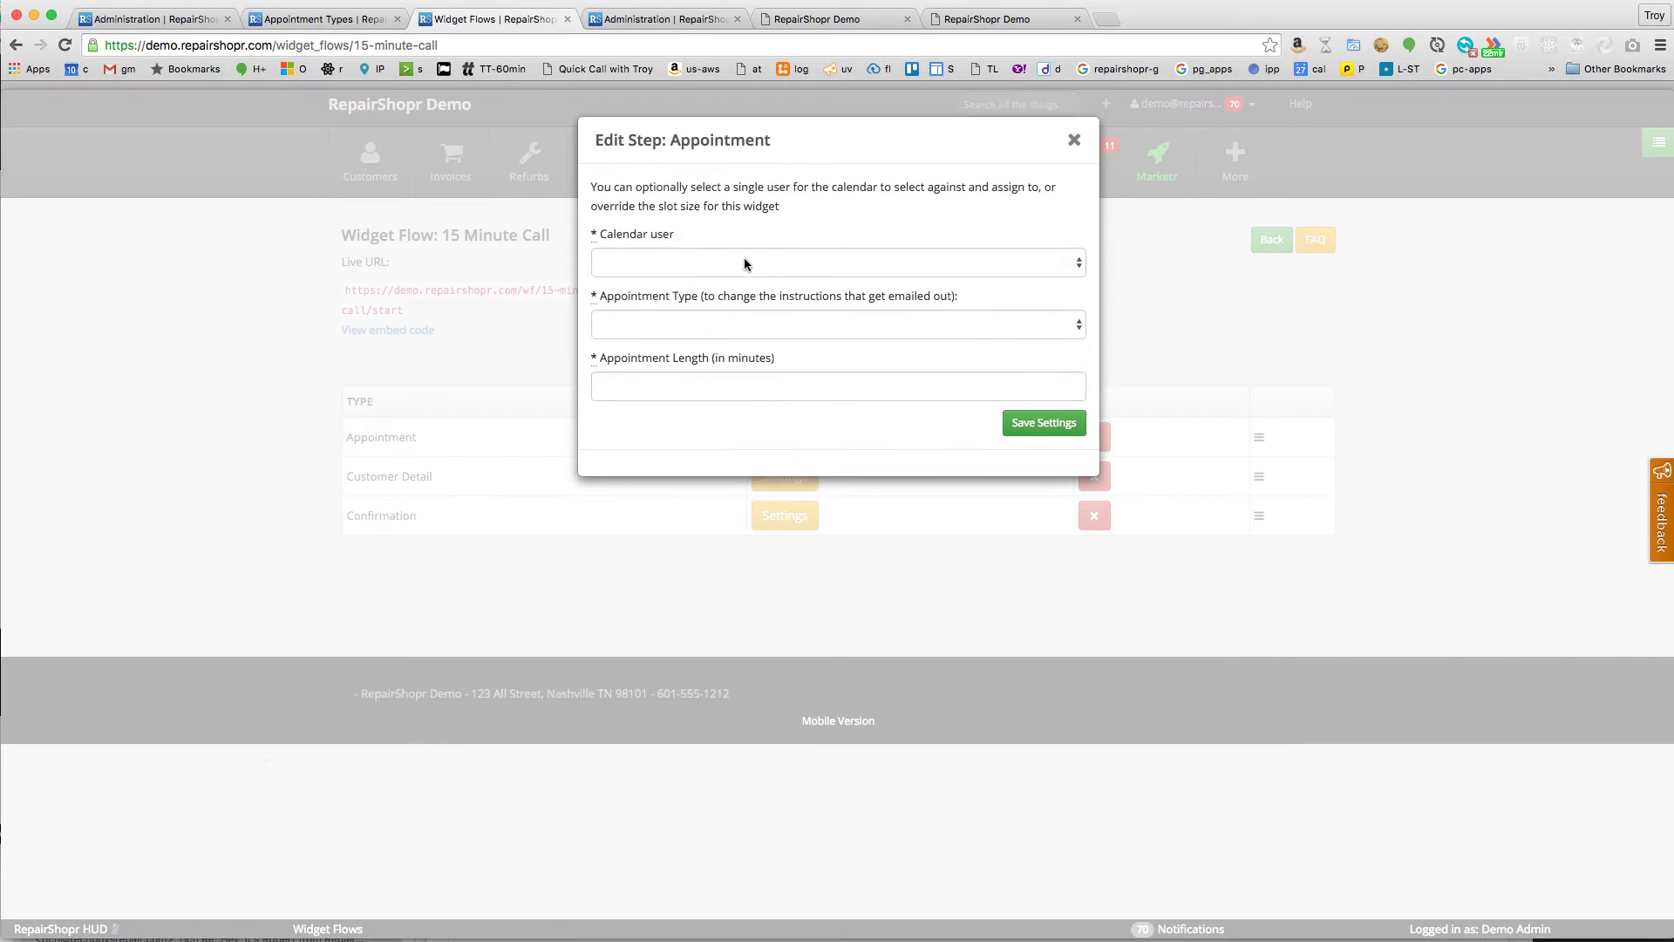
{"action": "left_click", "coordinate": [745, 262]}
{"action": "left_click", "coordinate": [718, 291]}
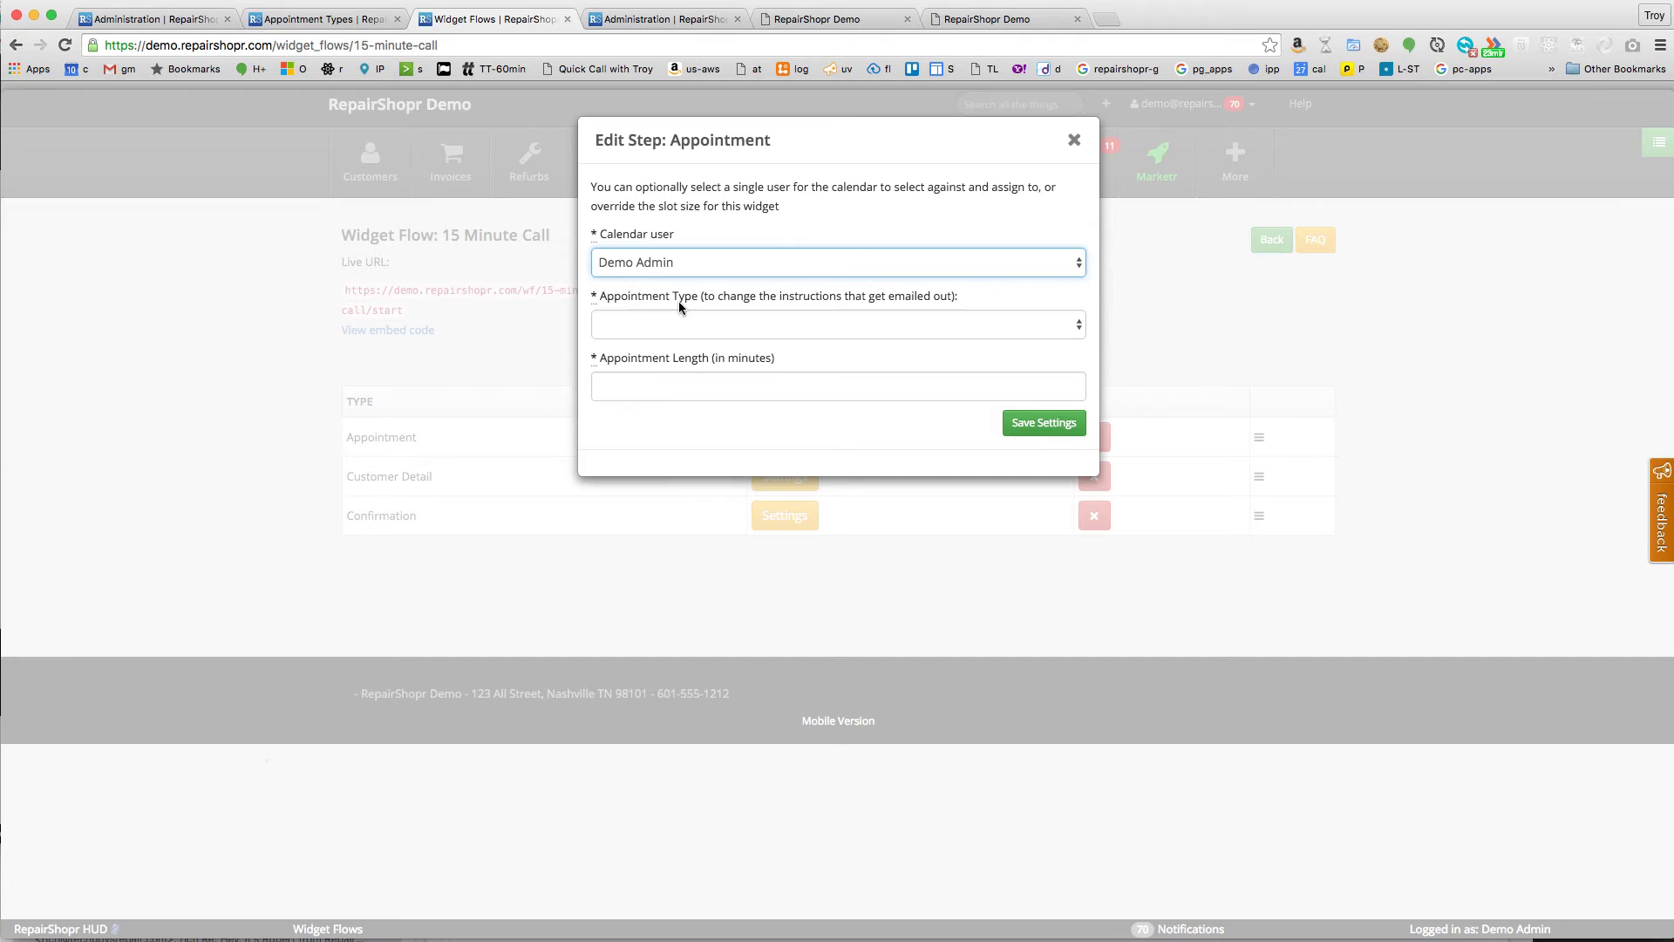
{"action": "left_click", "coordinate": [691, 321]}
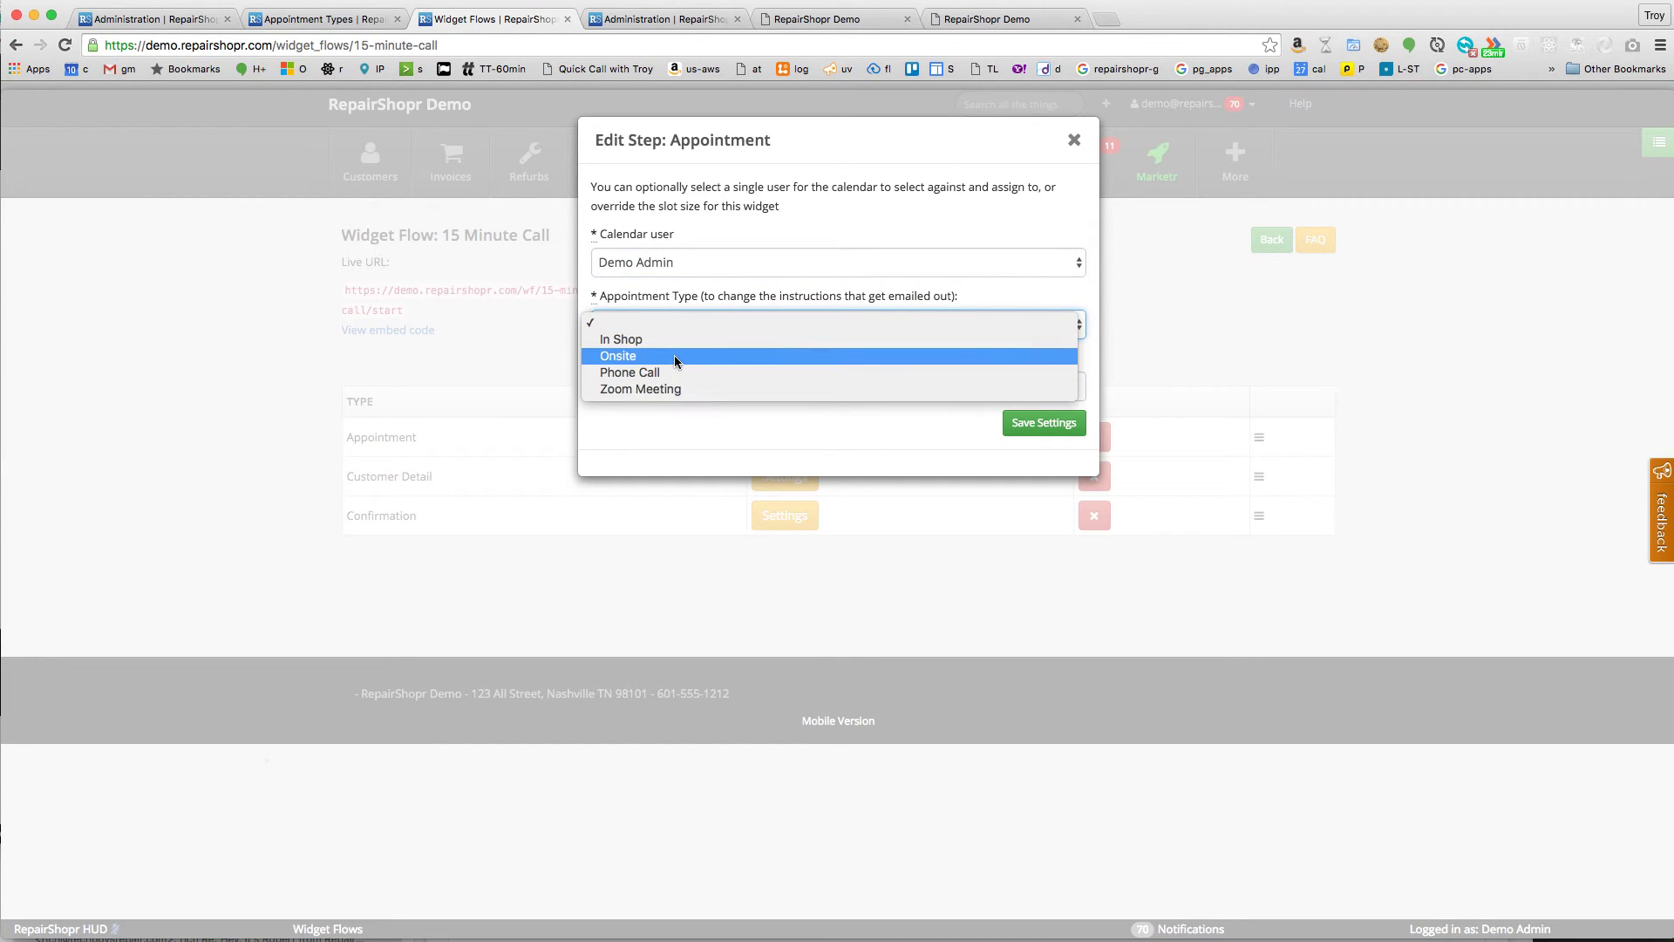
{"action": "left_click", "coordinate": [637, 370]}
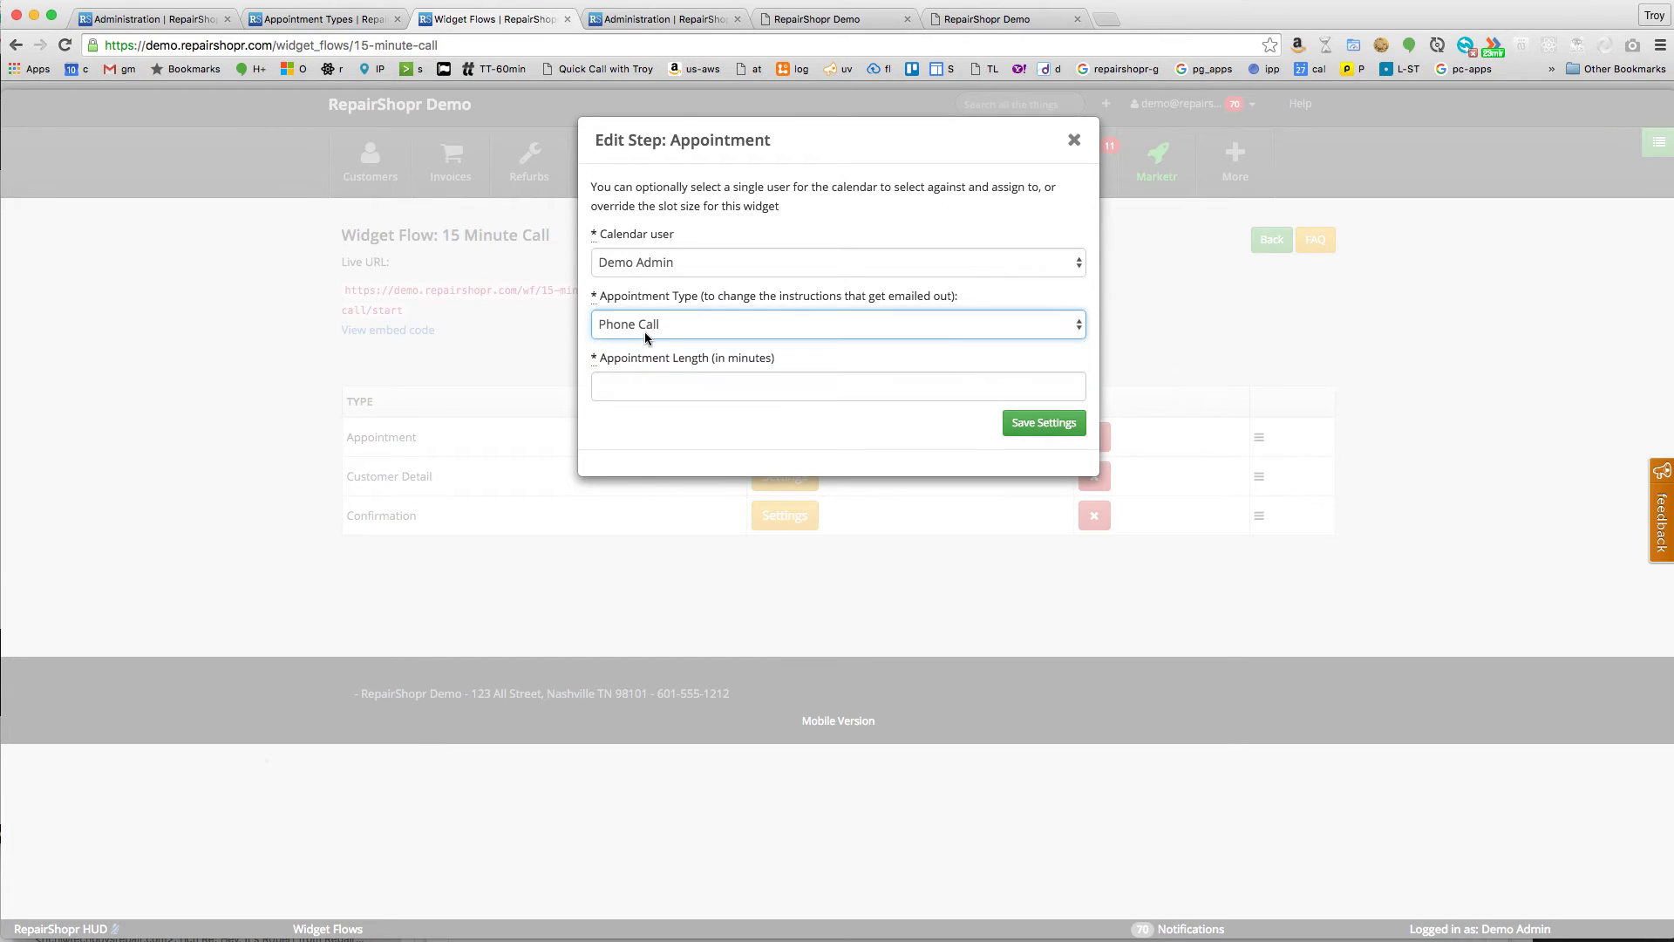
{"action": "left_click", "coordinate": [678, 384]}
{"action": "type", "text": "15"}
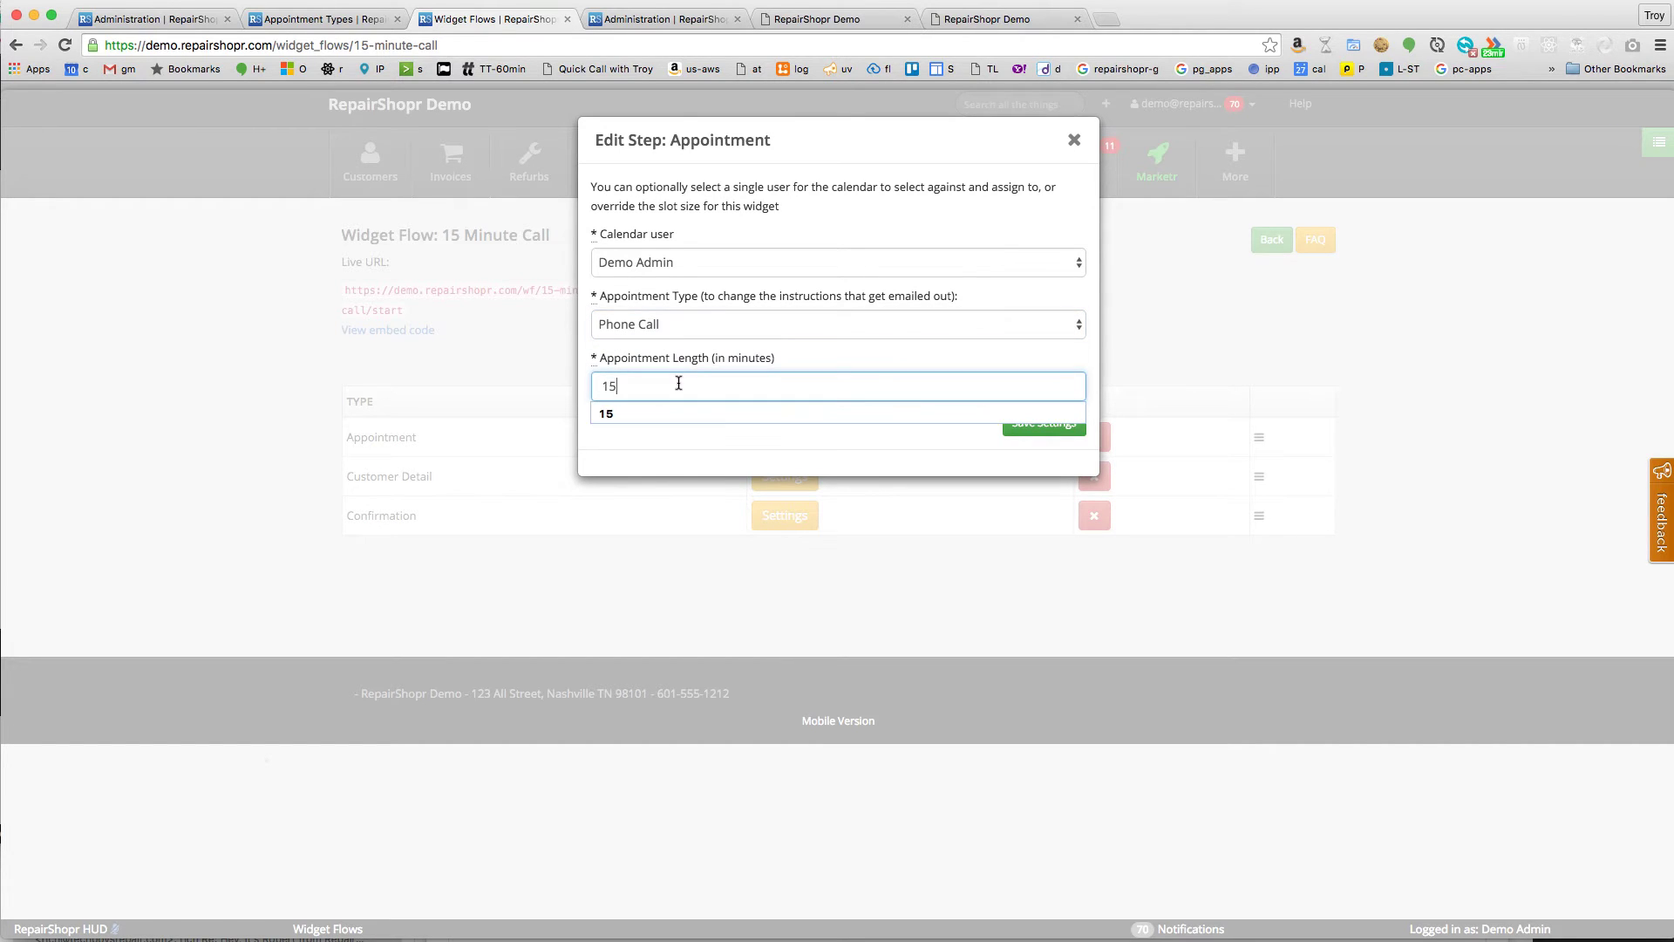
{"action": "left_click", "coordinate": [739, 448]}
{"action": "left_click", "coordinate": [1018, 423]}
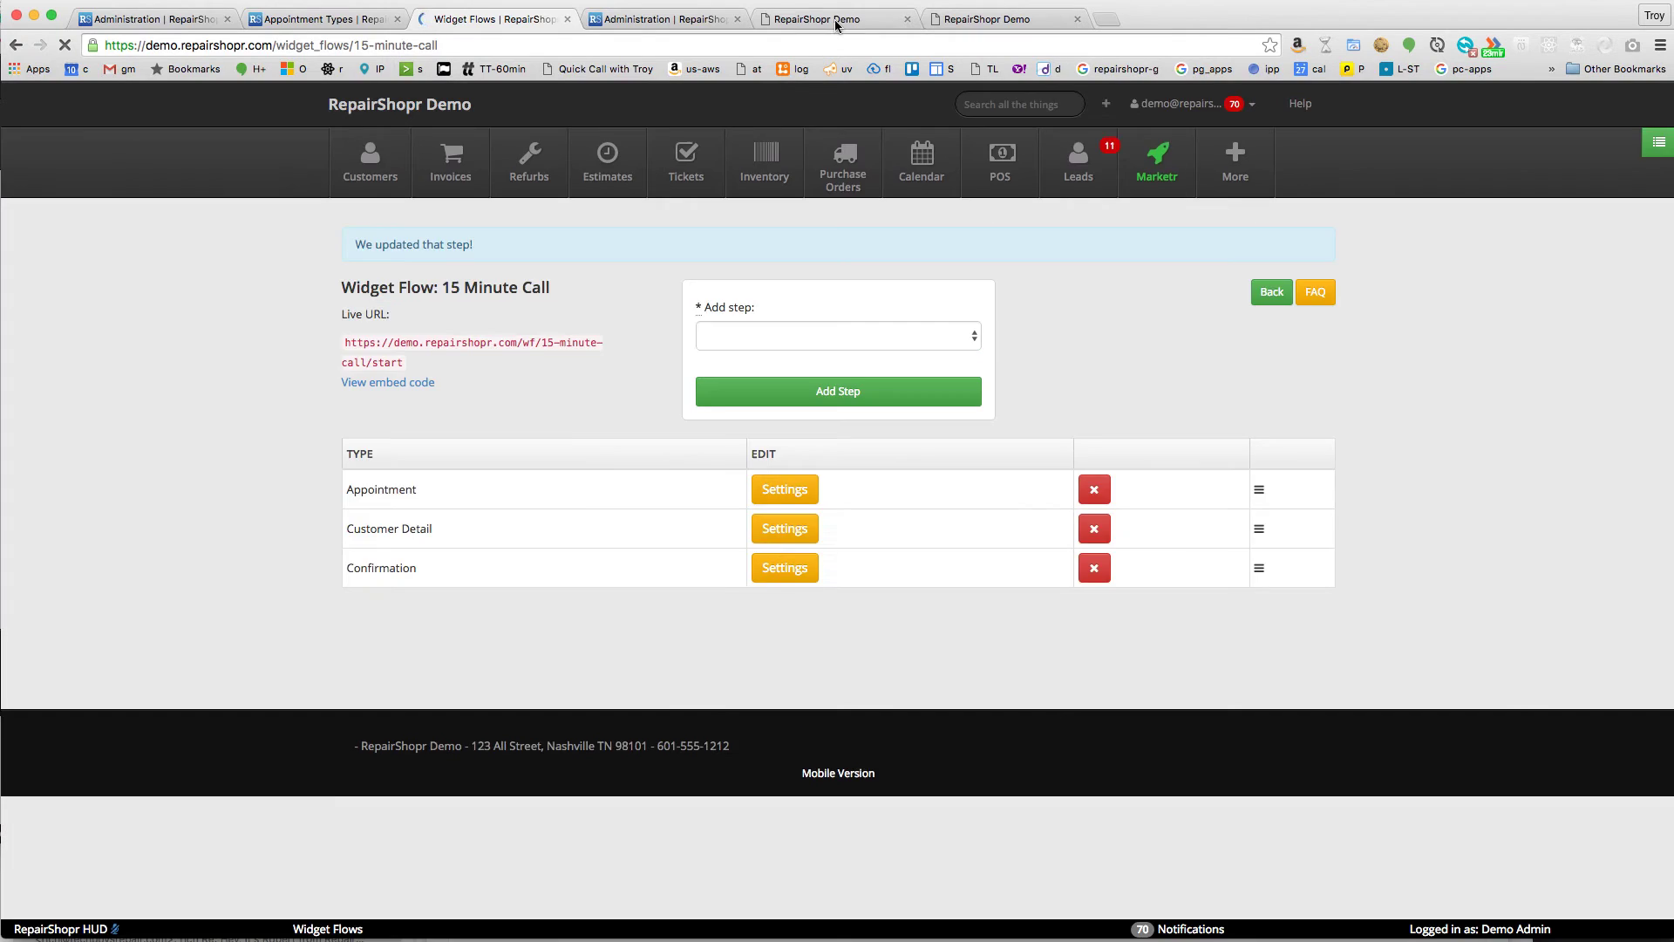
{"action": "left_click", "coordinate": [835, 24]}
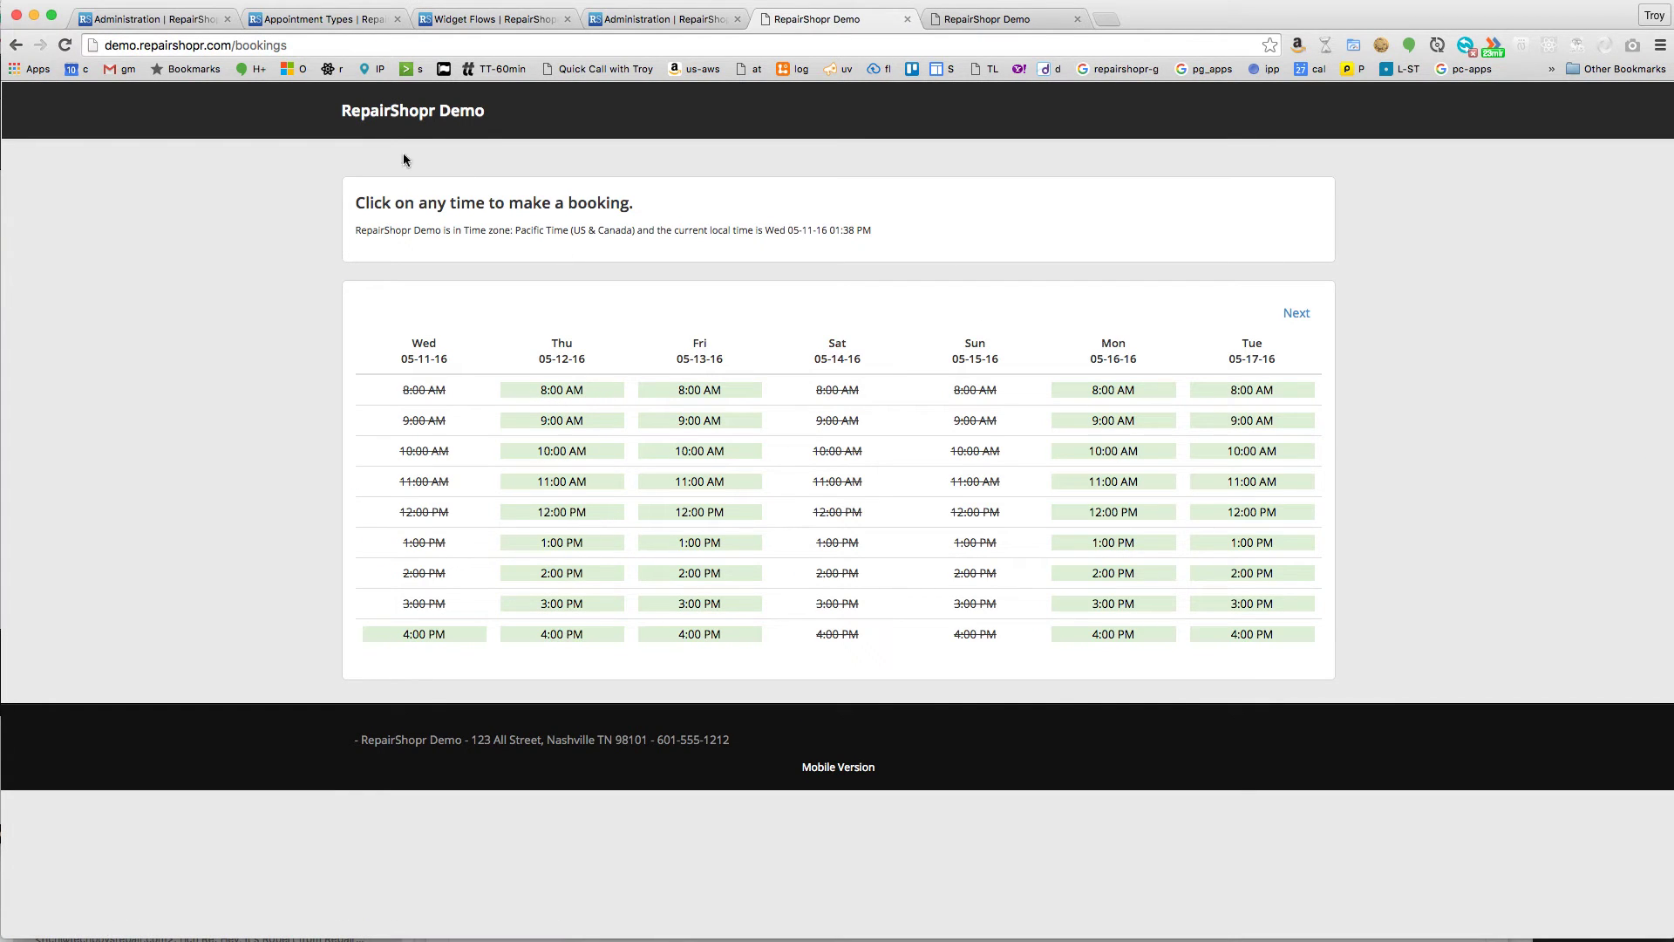
- Copy the 15 Minute Call flow's live URL and check that its page shows Demo Admin's available slots
{"action": "left_click", "coordinate": [477, 23]}
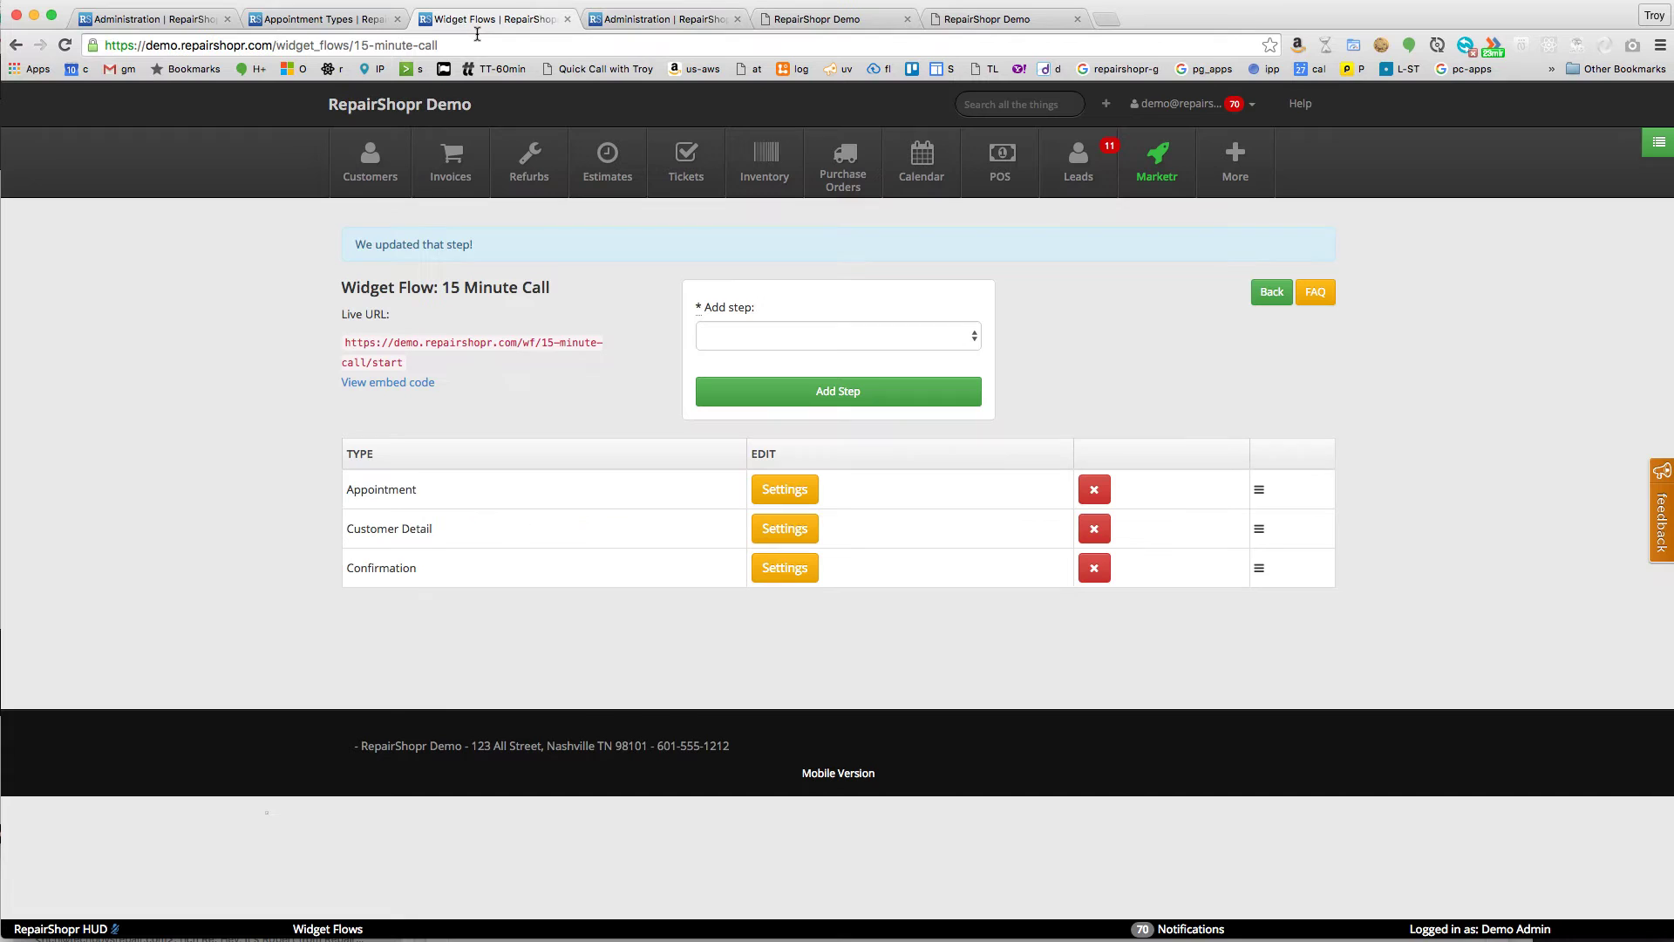
{"action": "triple_click", "coordinate": [392, 342]}
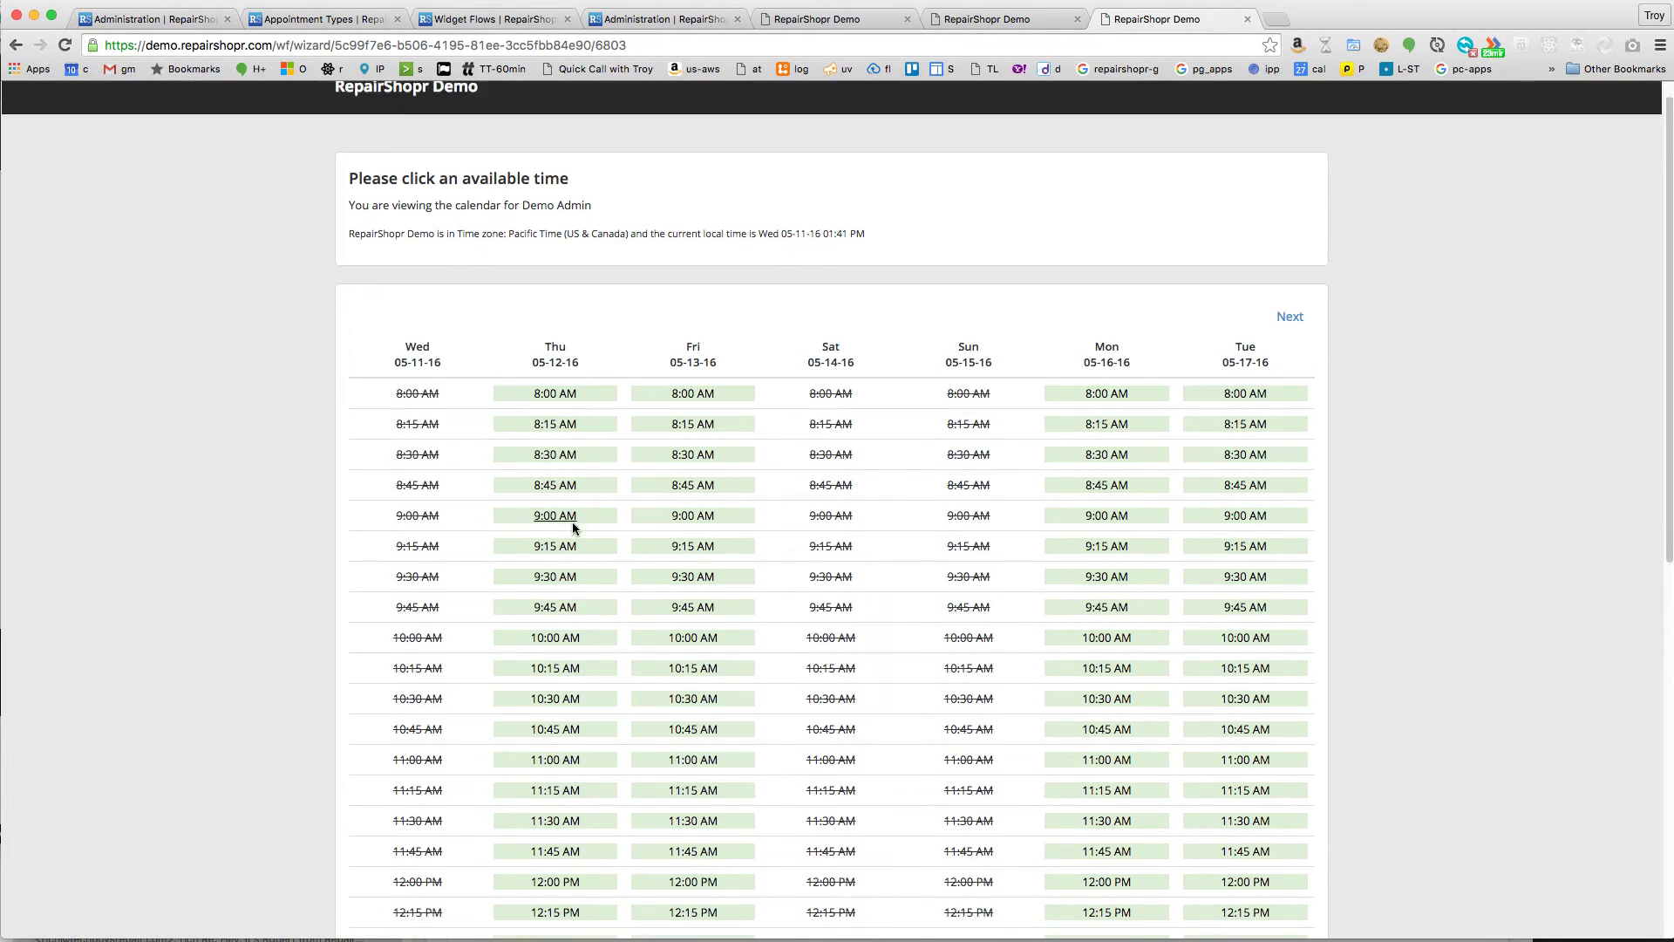
{"action": "left_click_drag", "start_coordinate": [437, 205], "coordinate": [600, 213]}
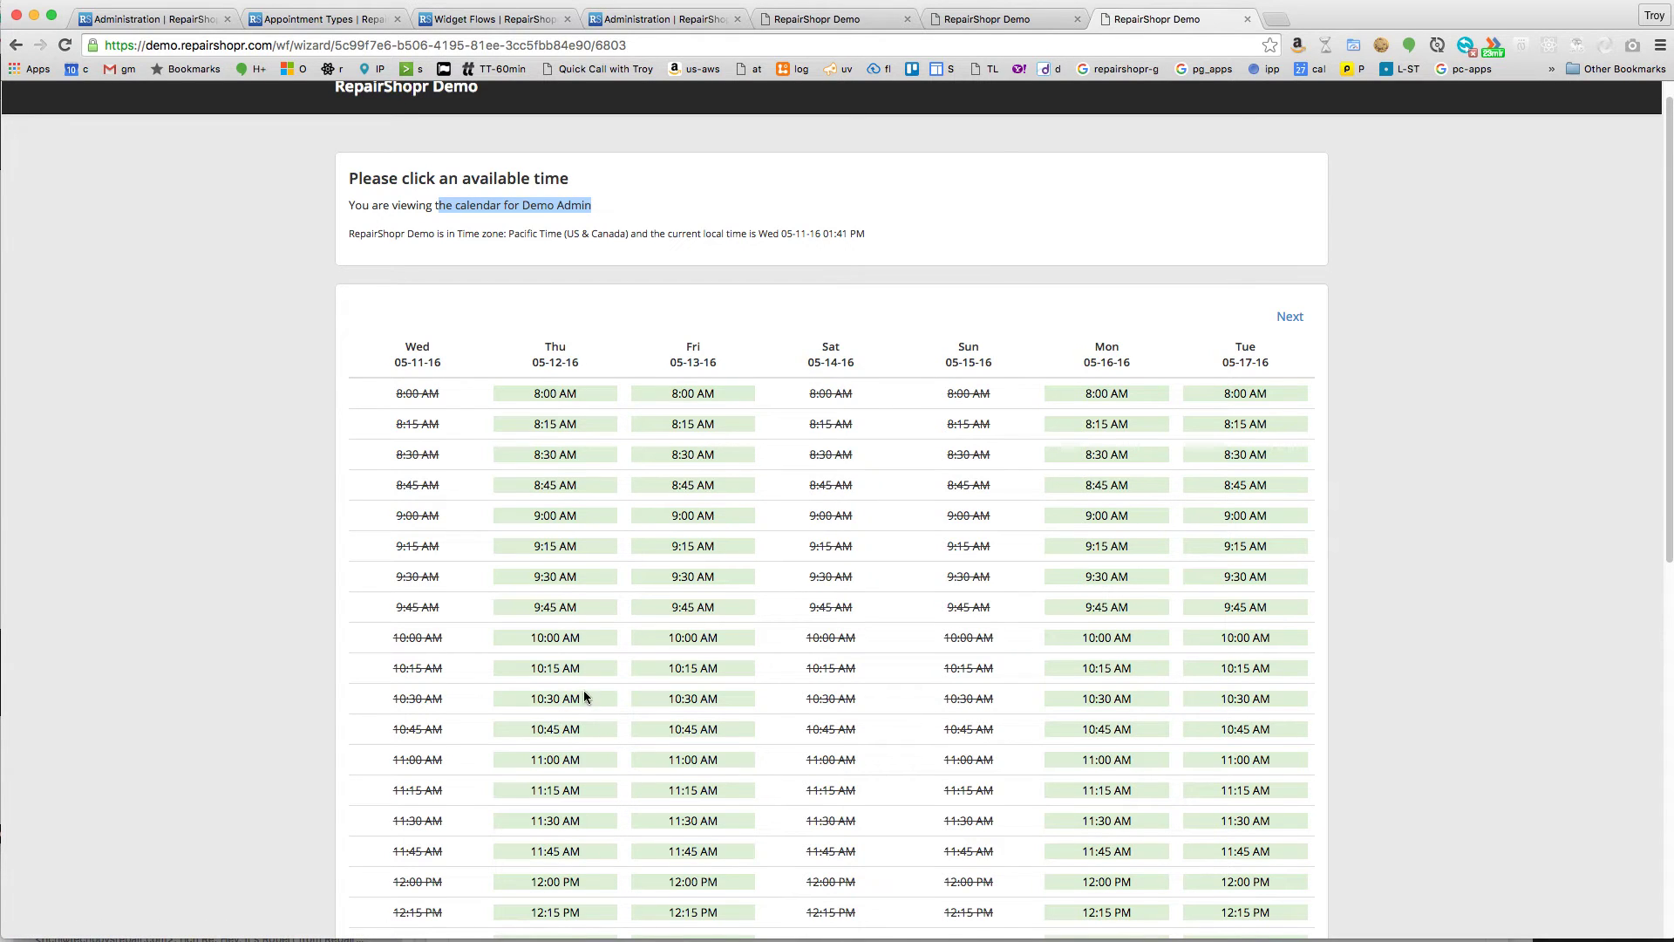
{"action": "scroll", "coordinate": [585, 684], "scroll_direction": "down", "scroll_amount": 10}
{"action": "scroll", "coordinate": [586, 663], "scroll_direction": "up", "scroll_amount": 10}
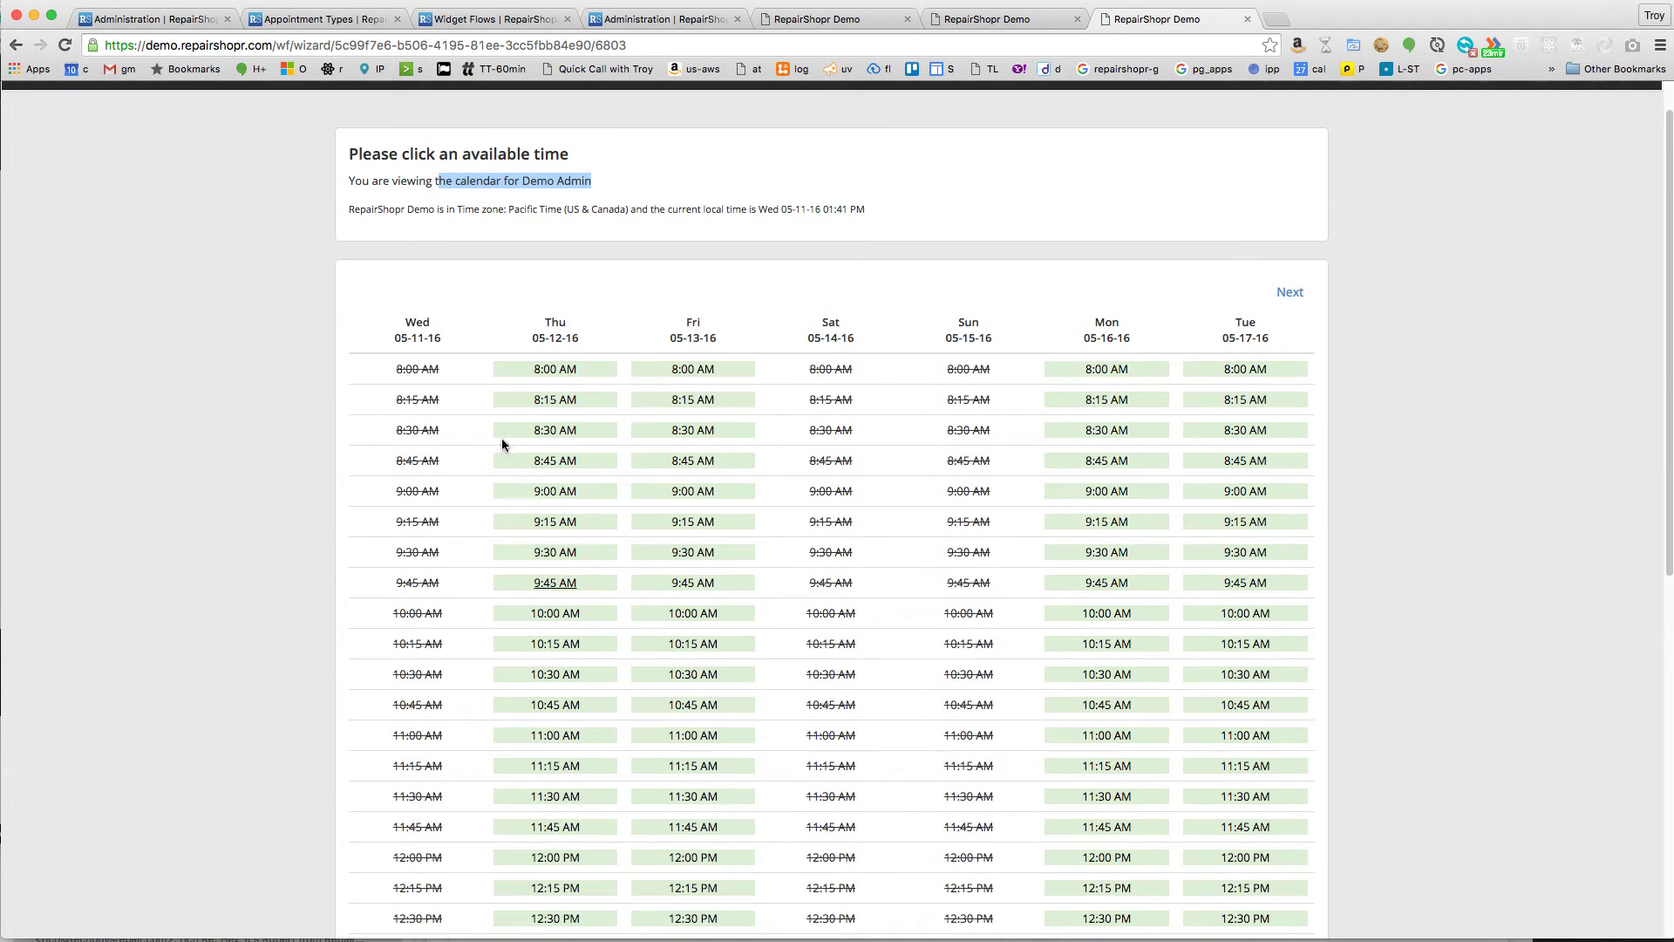
{"action": "scroll", "coordinate": [537, 270], "scroll_direction": "up", "scroll_amount": 1}
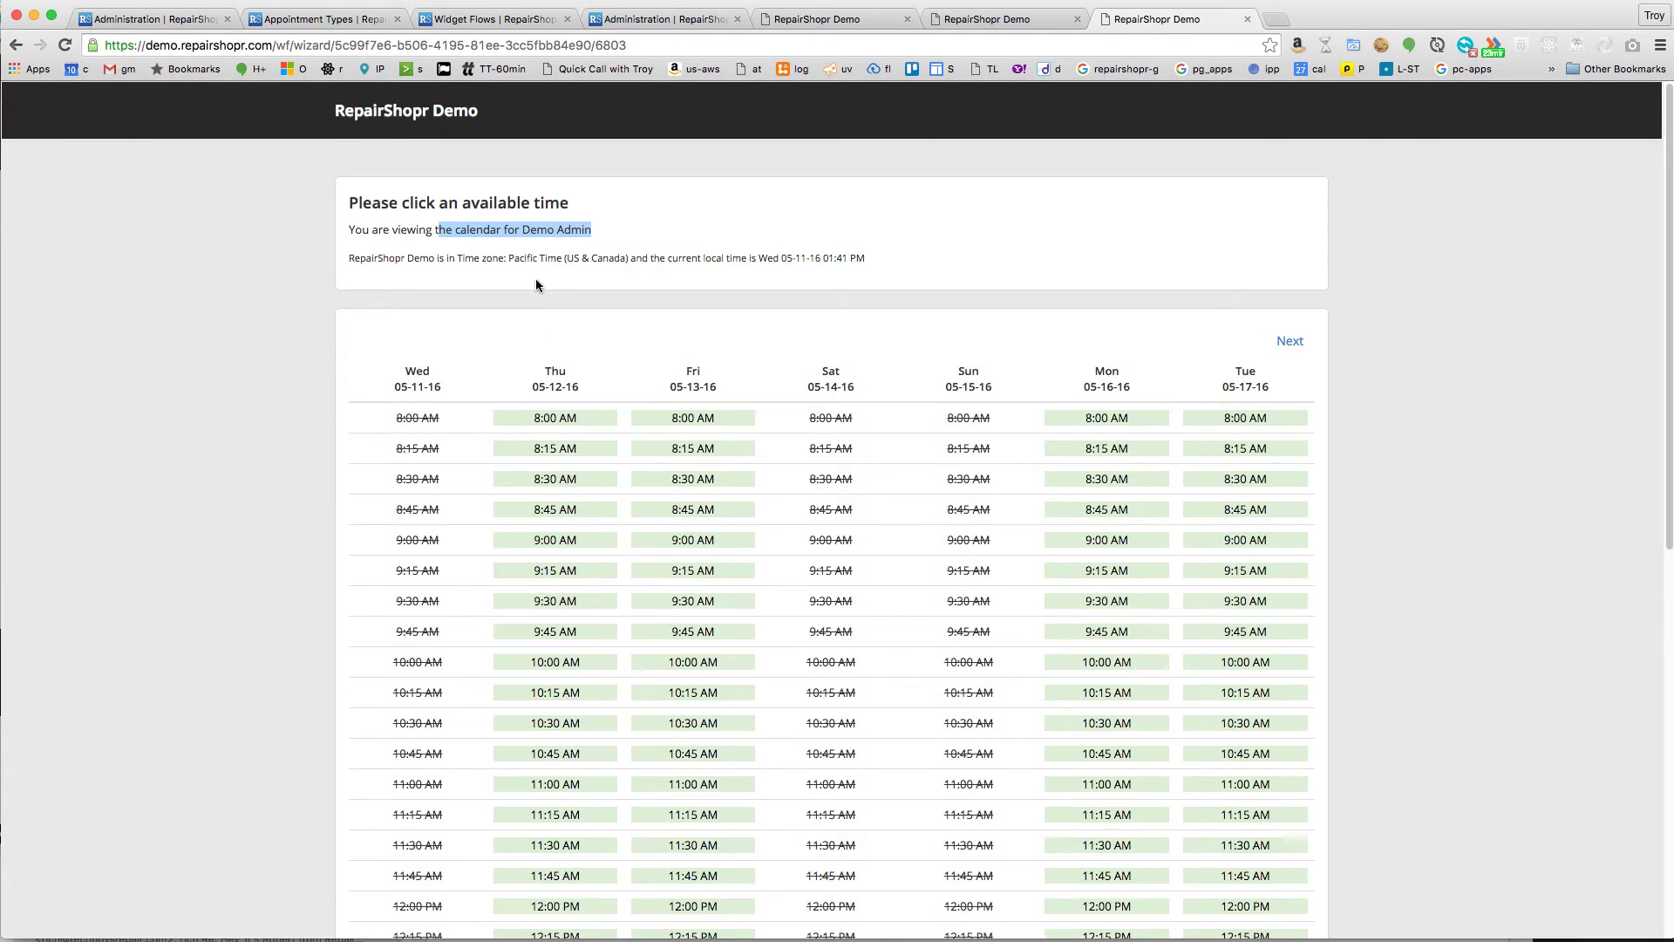
- Make the Customer Detail step require phone, email and full name, and save it
{"action": "left_click", "coordinate": [493, 19]}
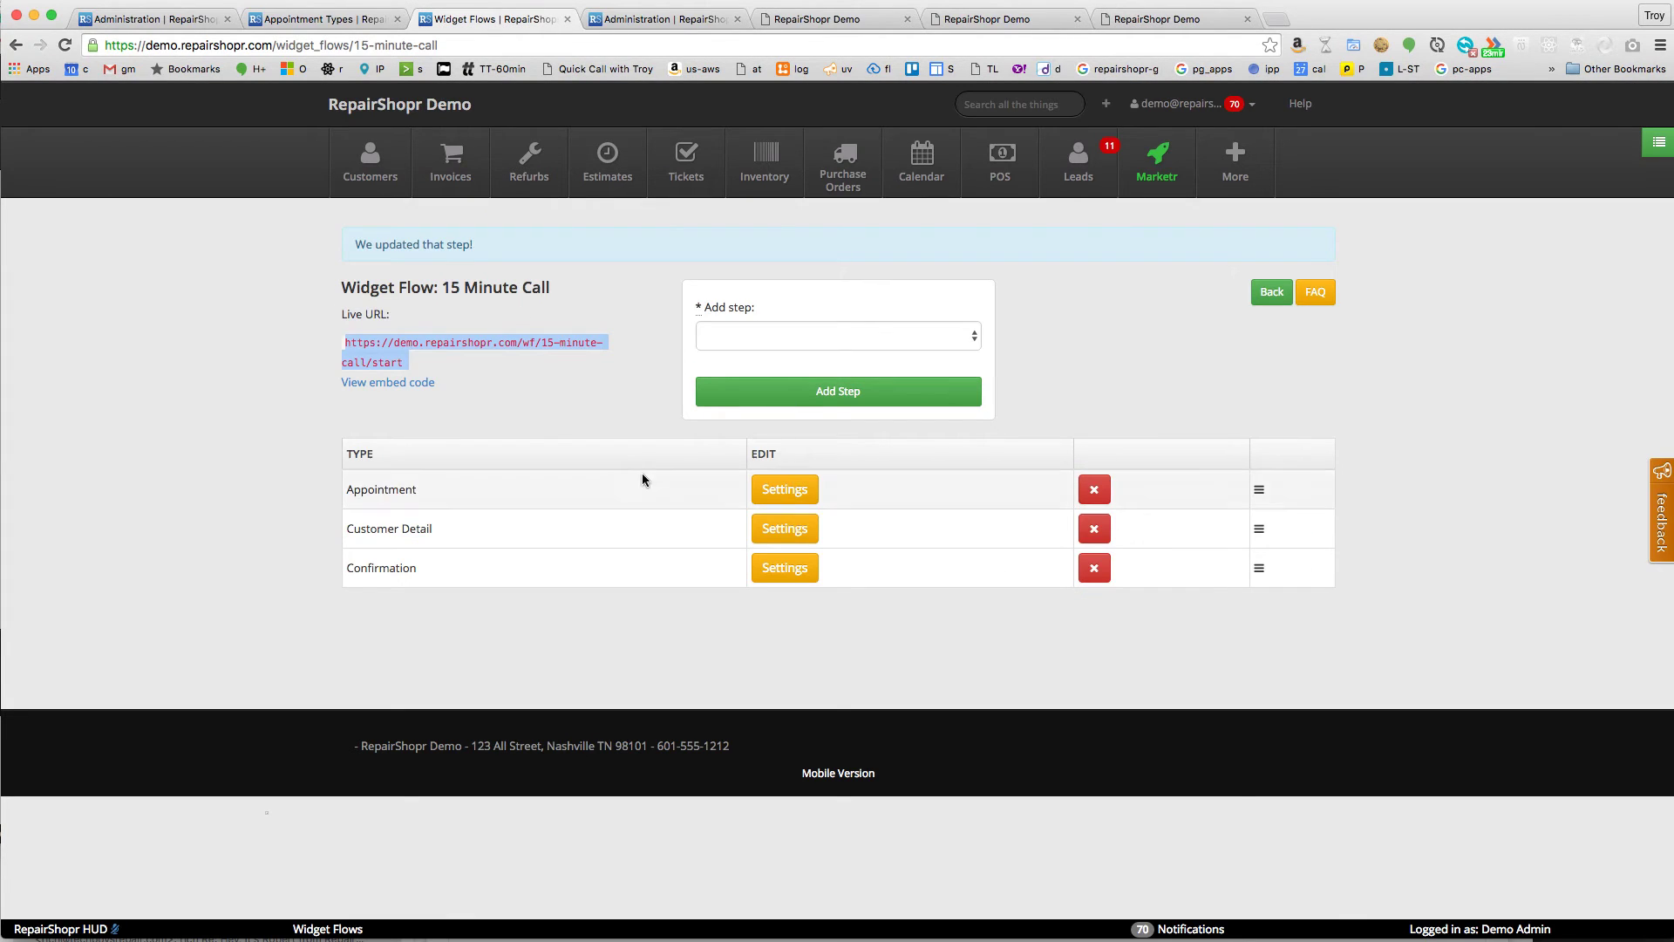
{"action": "left_click", "coordinate": [790, 532]}
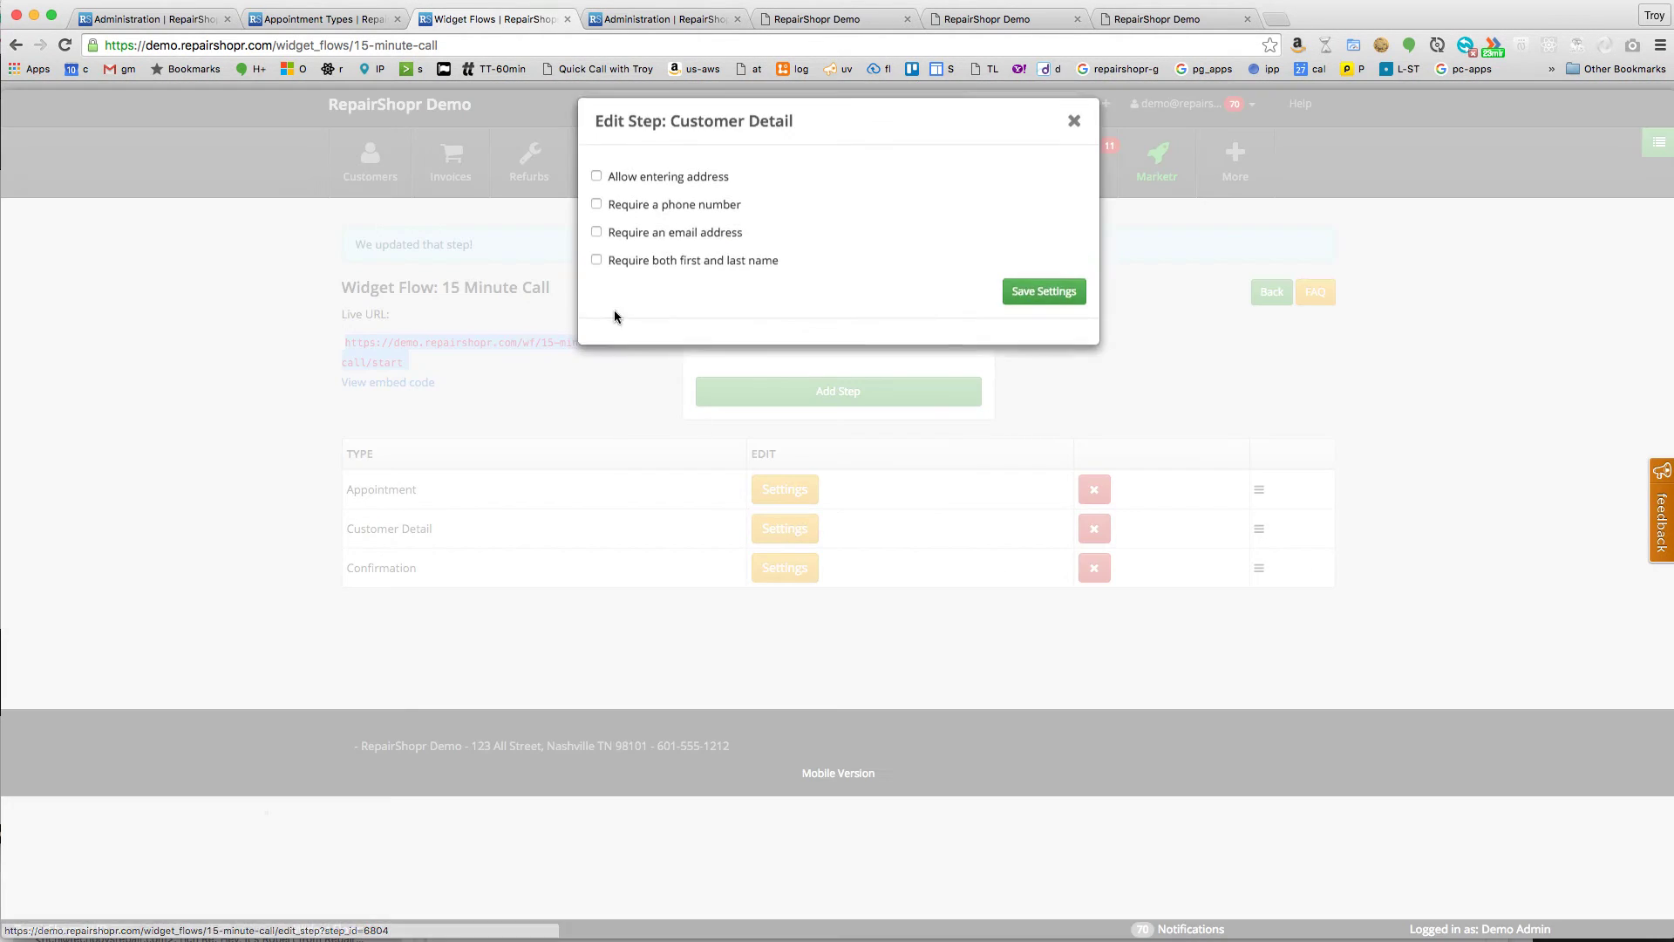
{"action": "left_click", "coordinate": [642, 223]}
{"action": "left_click", "coordinate": [644, 251]}
{"action": "left_click", "coordinate": [678, 280]}
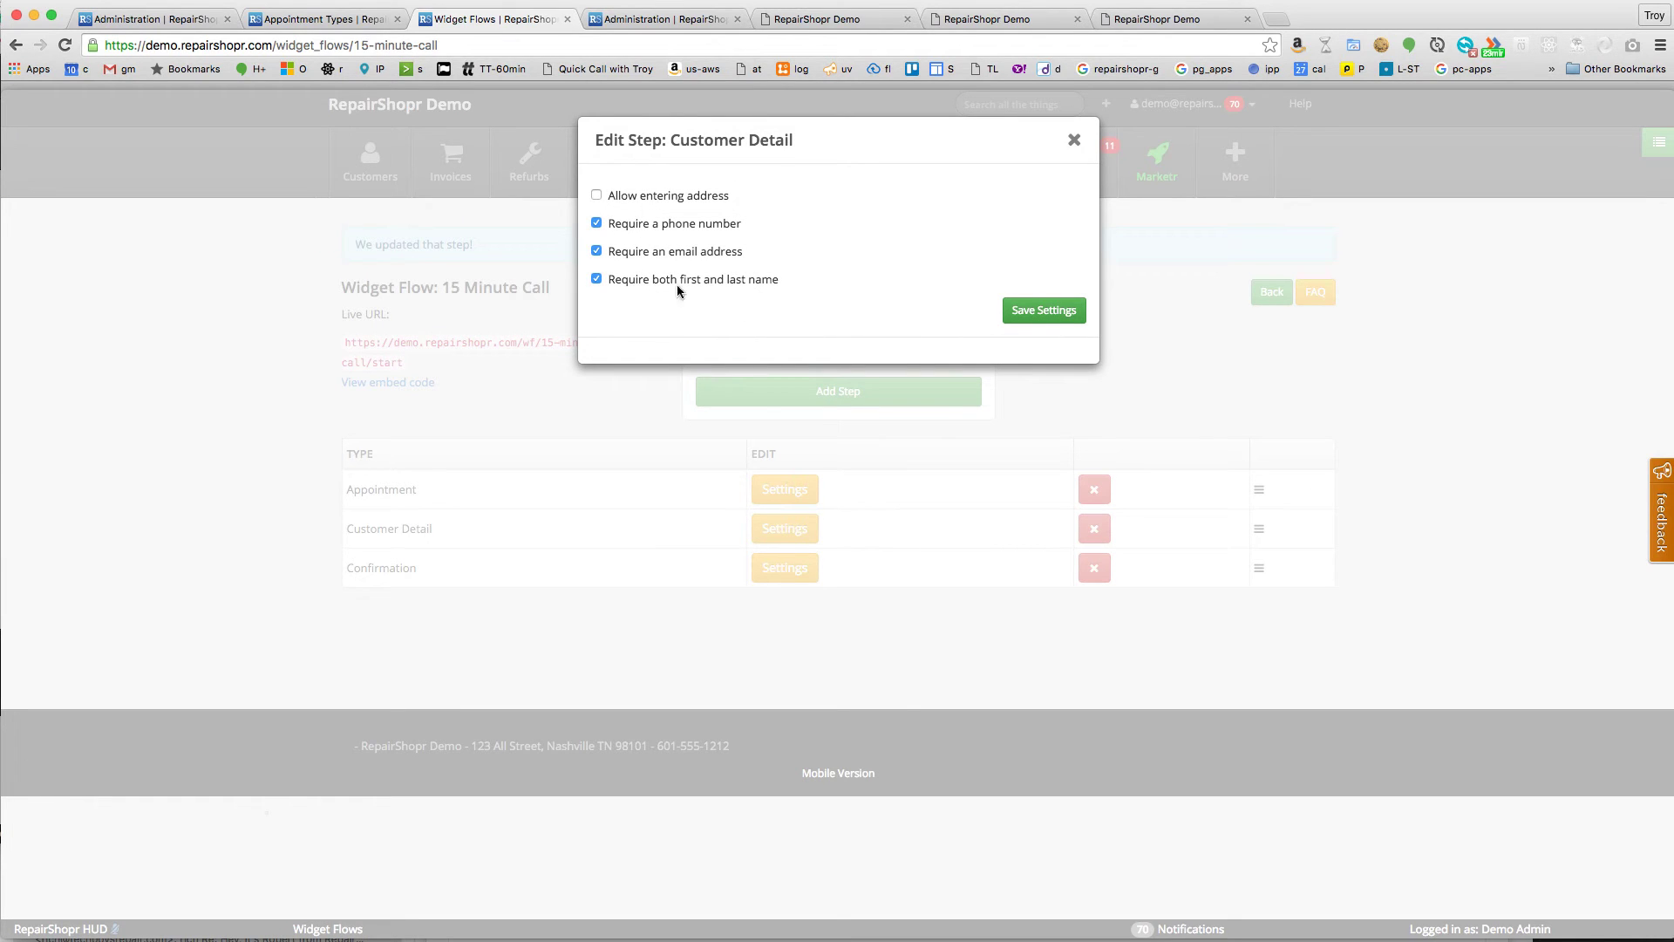
{"action": "left_click", "coordinate": [1010, 317]}
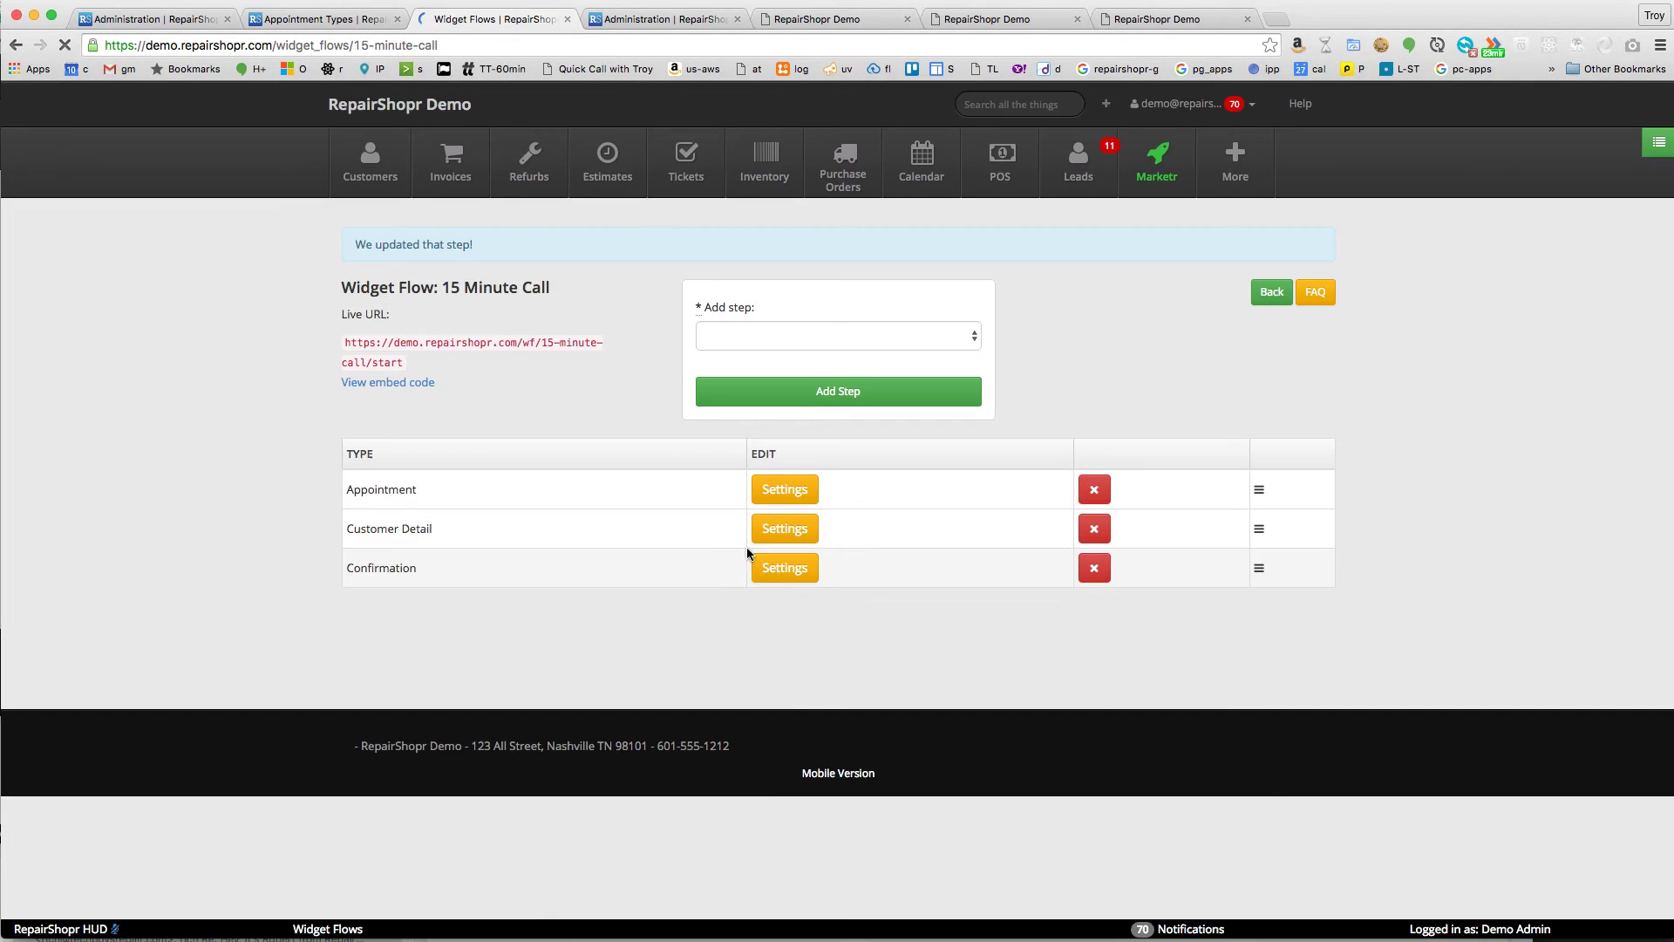
- Turn on Auto Create Ticket in the Confirmation step, then select the flow's live URL
{"action": "left_click", "coordinate": [781, 568]}
{"action": "left_click", "coordinate": [657, 199]}
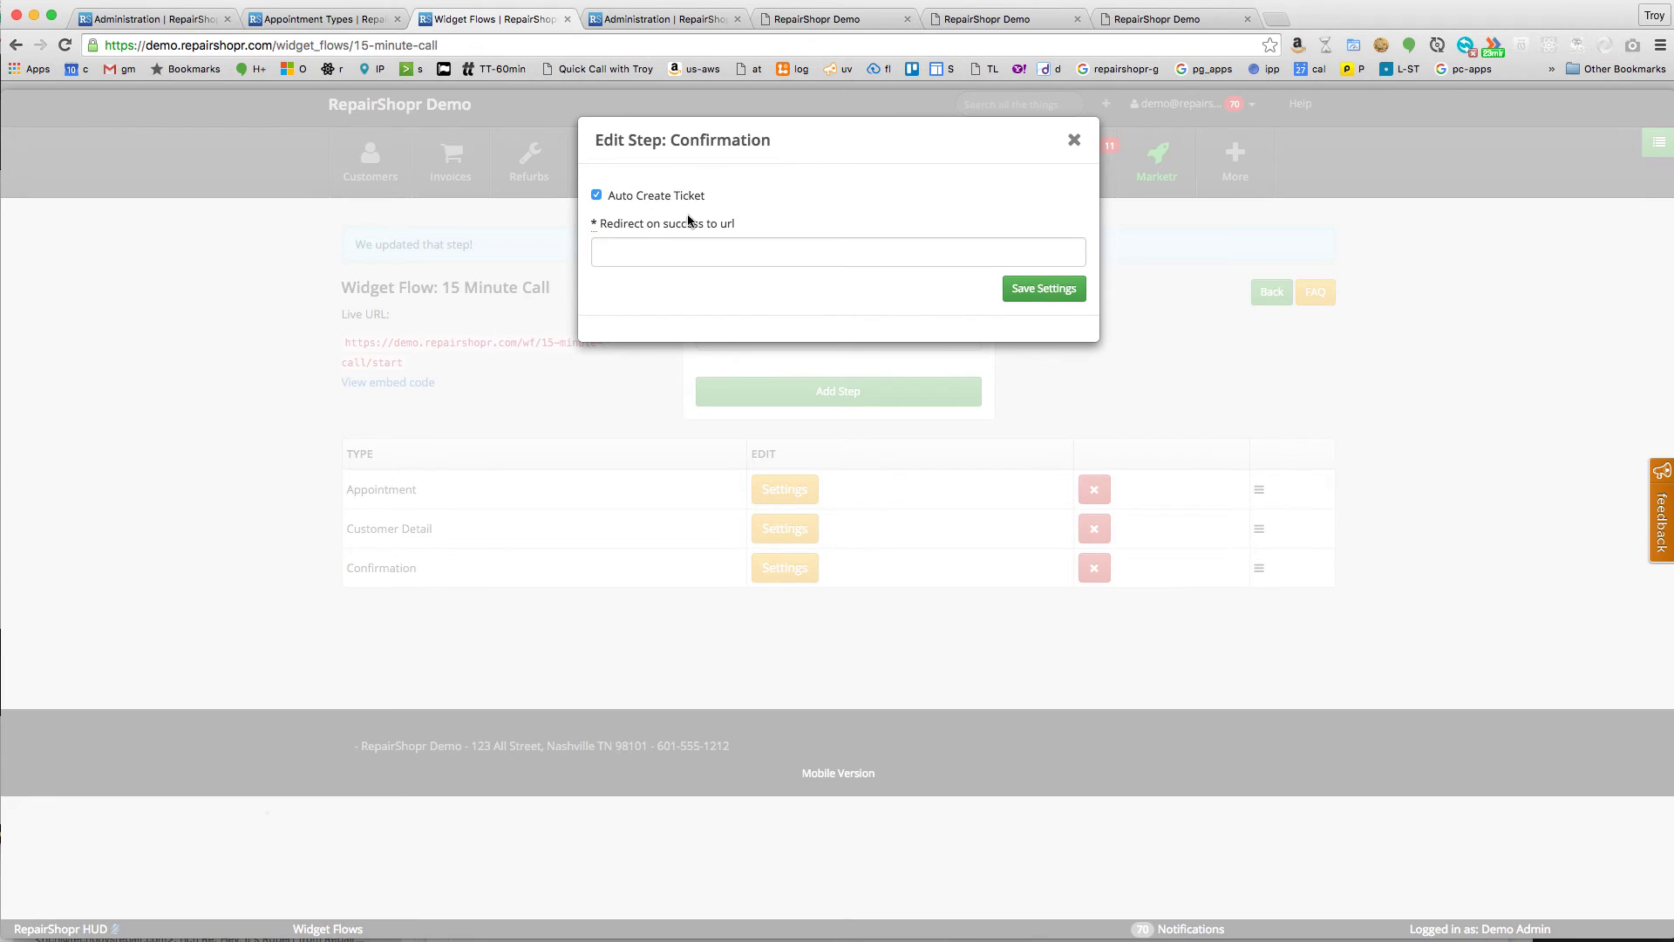
{"action": "left_click", "coordinate": [1039, 293]}
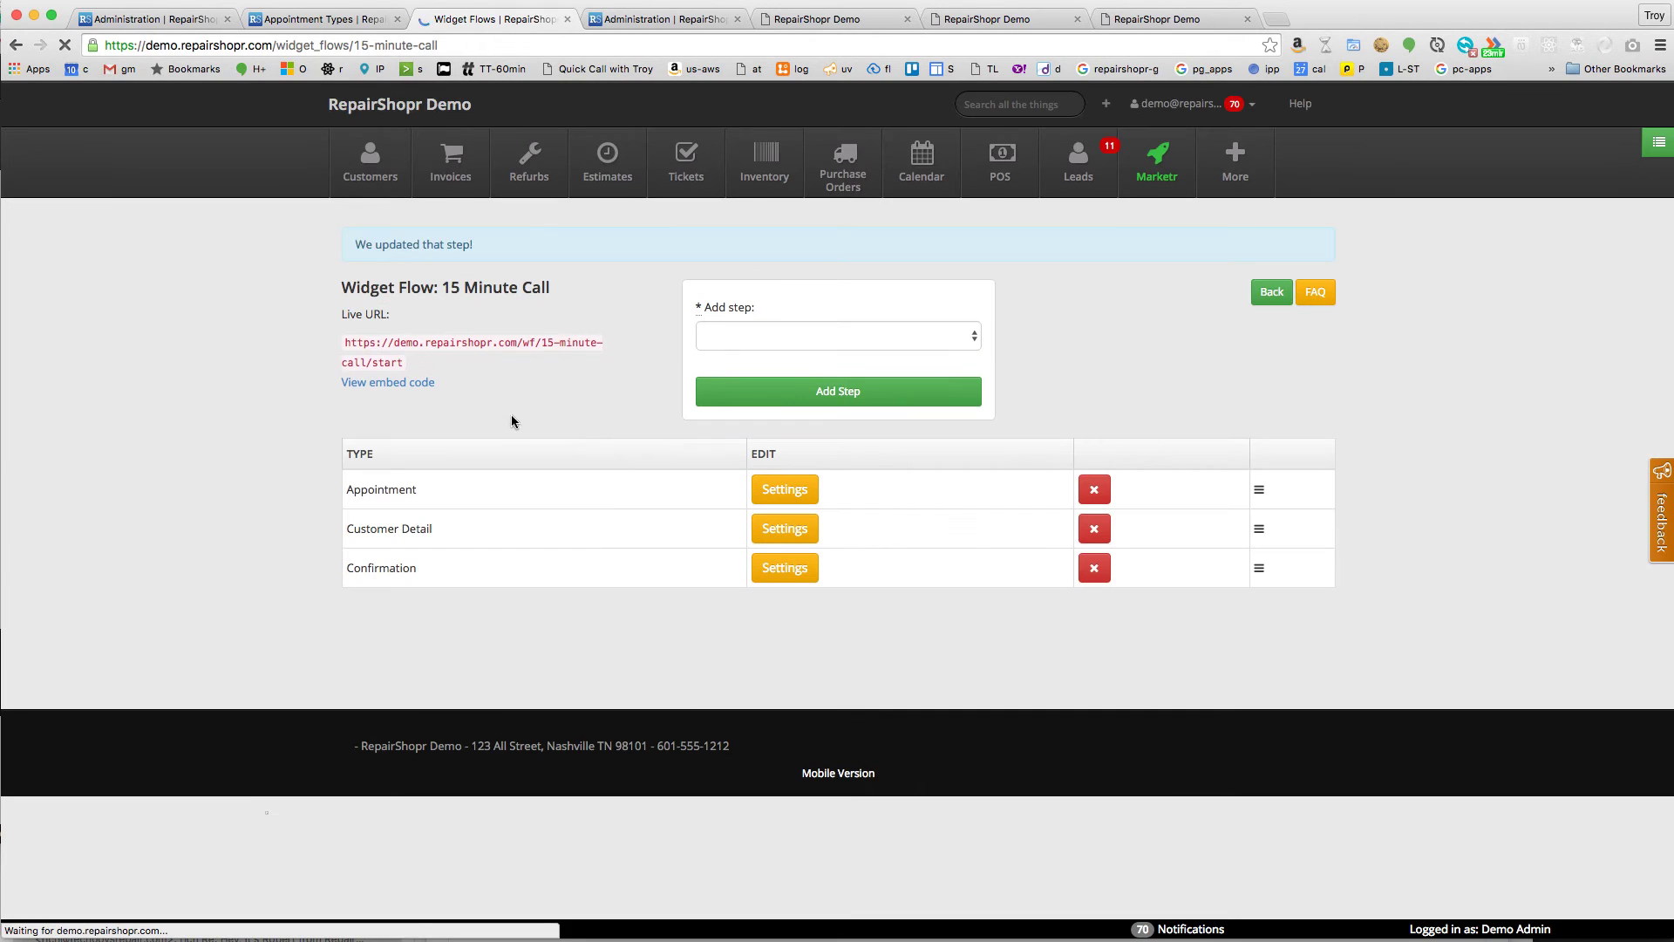
{"action": "left_click_drag", "start_coordinate": [403, 363], "coordinate": [345, 341]}
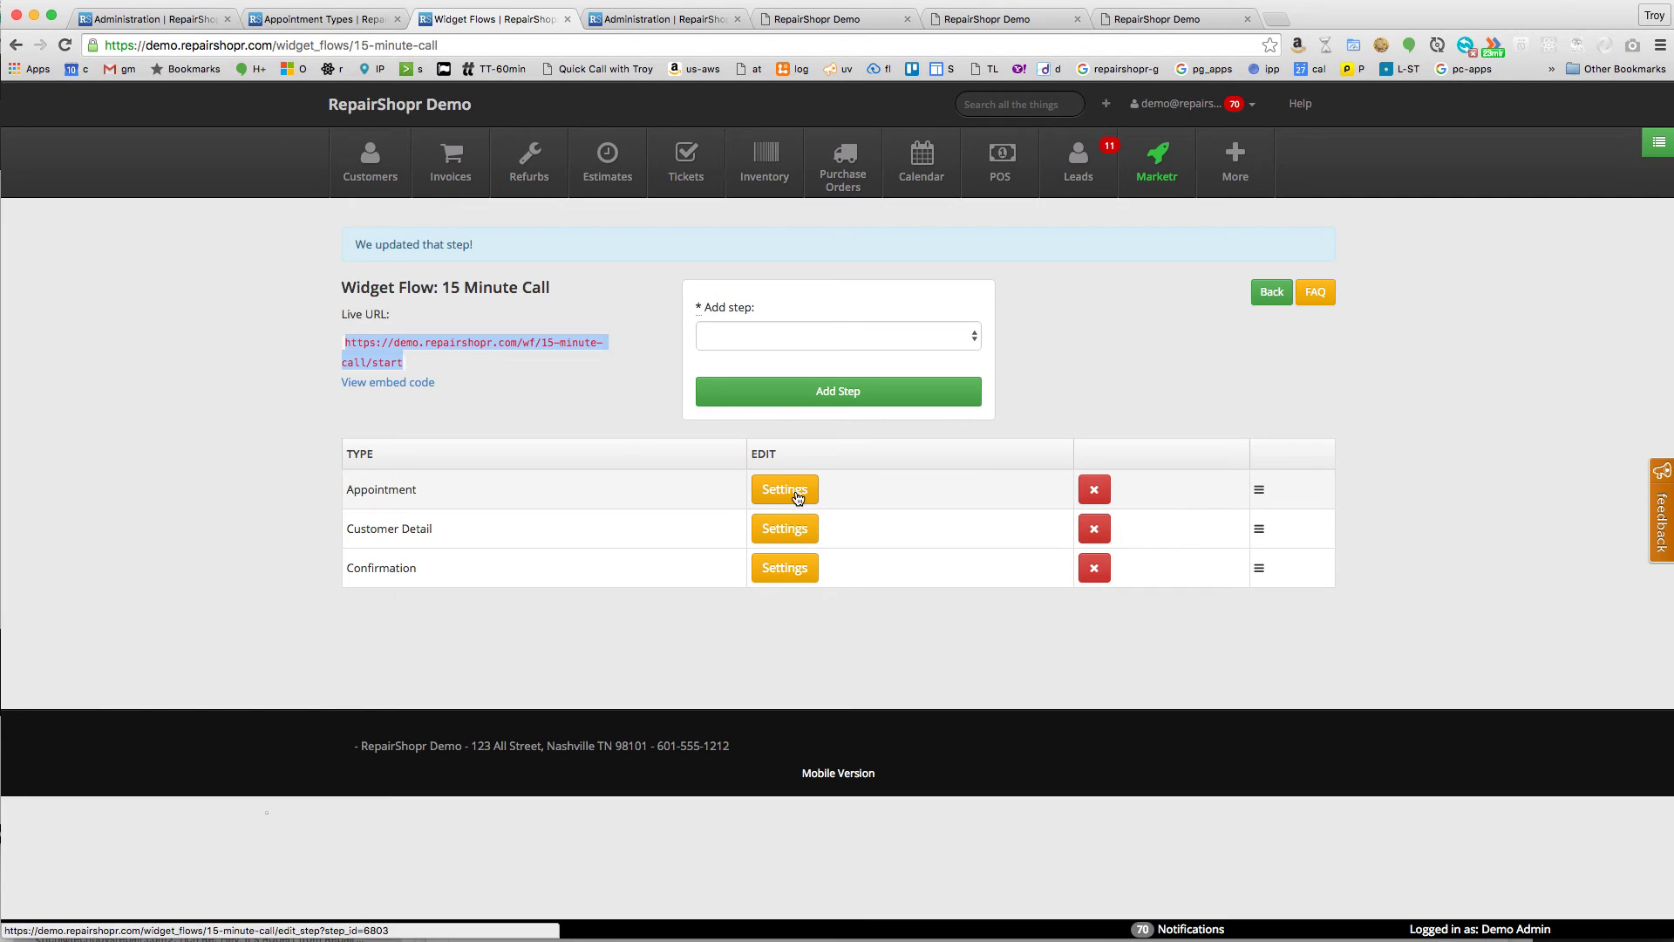
{"action": "left_click", "coordinate": [612, 435]}
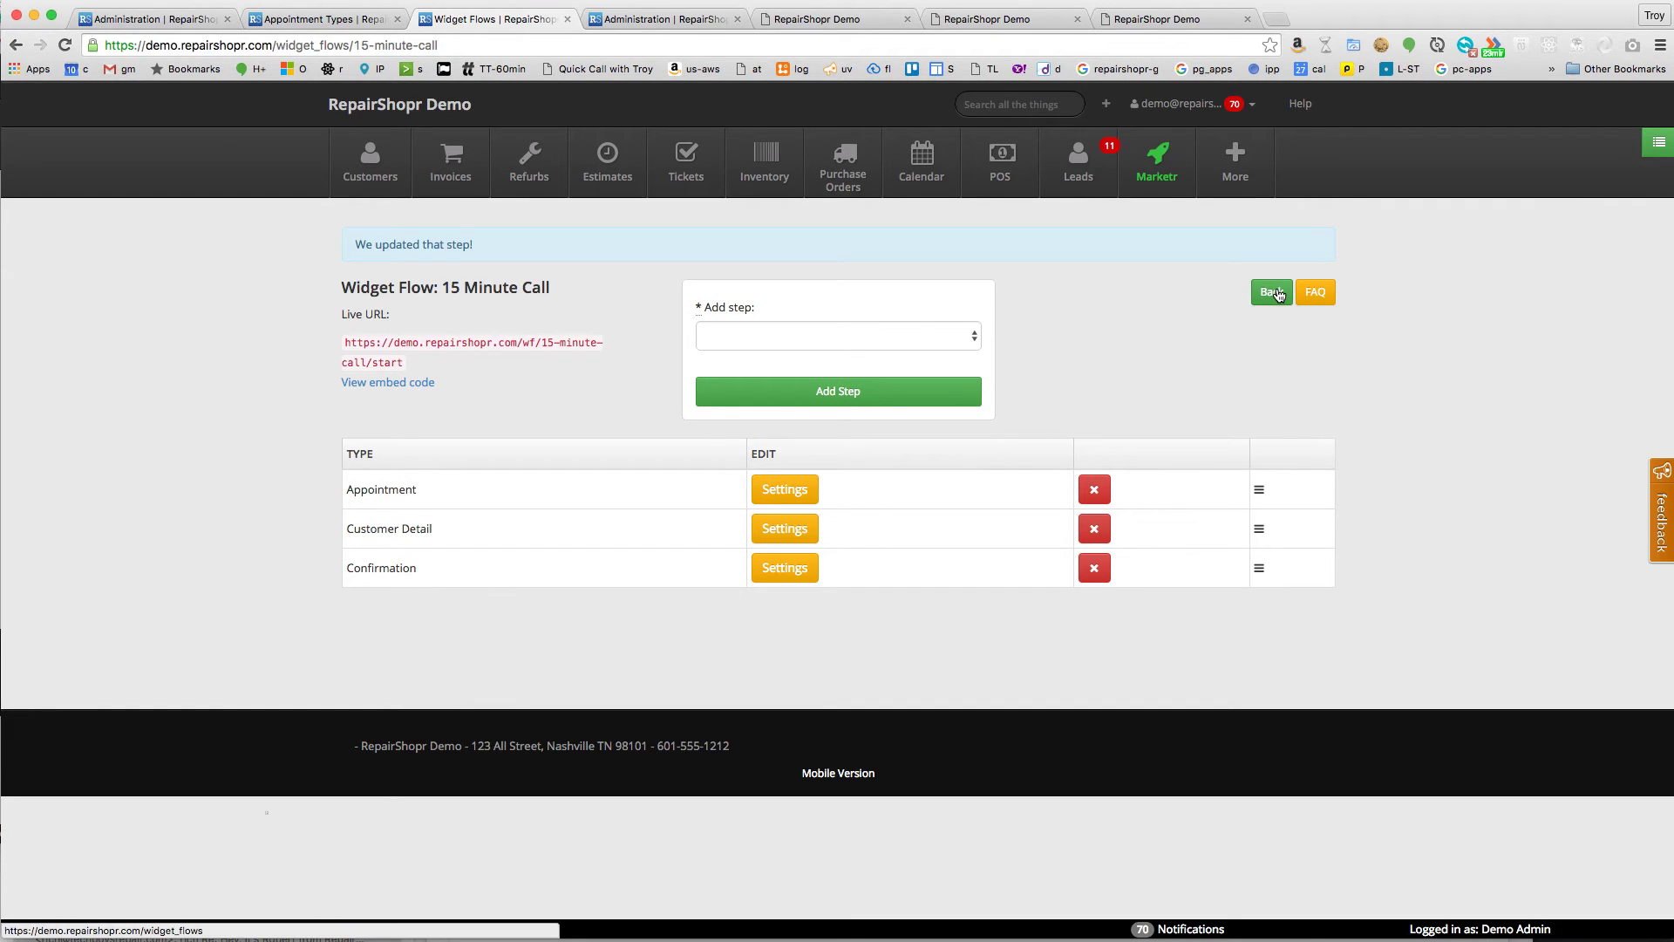
{"action": "triple_click", "coordinate": [457, 343]}
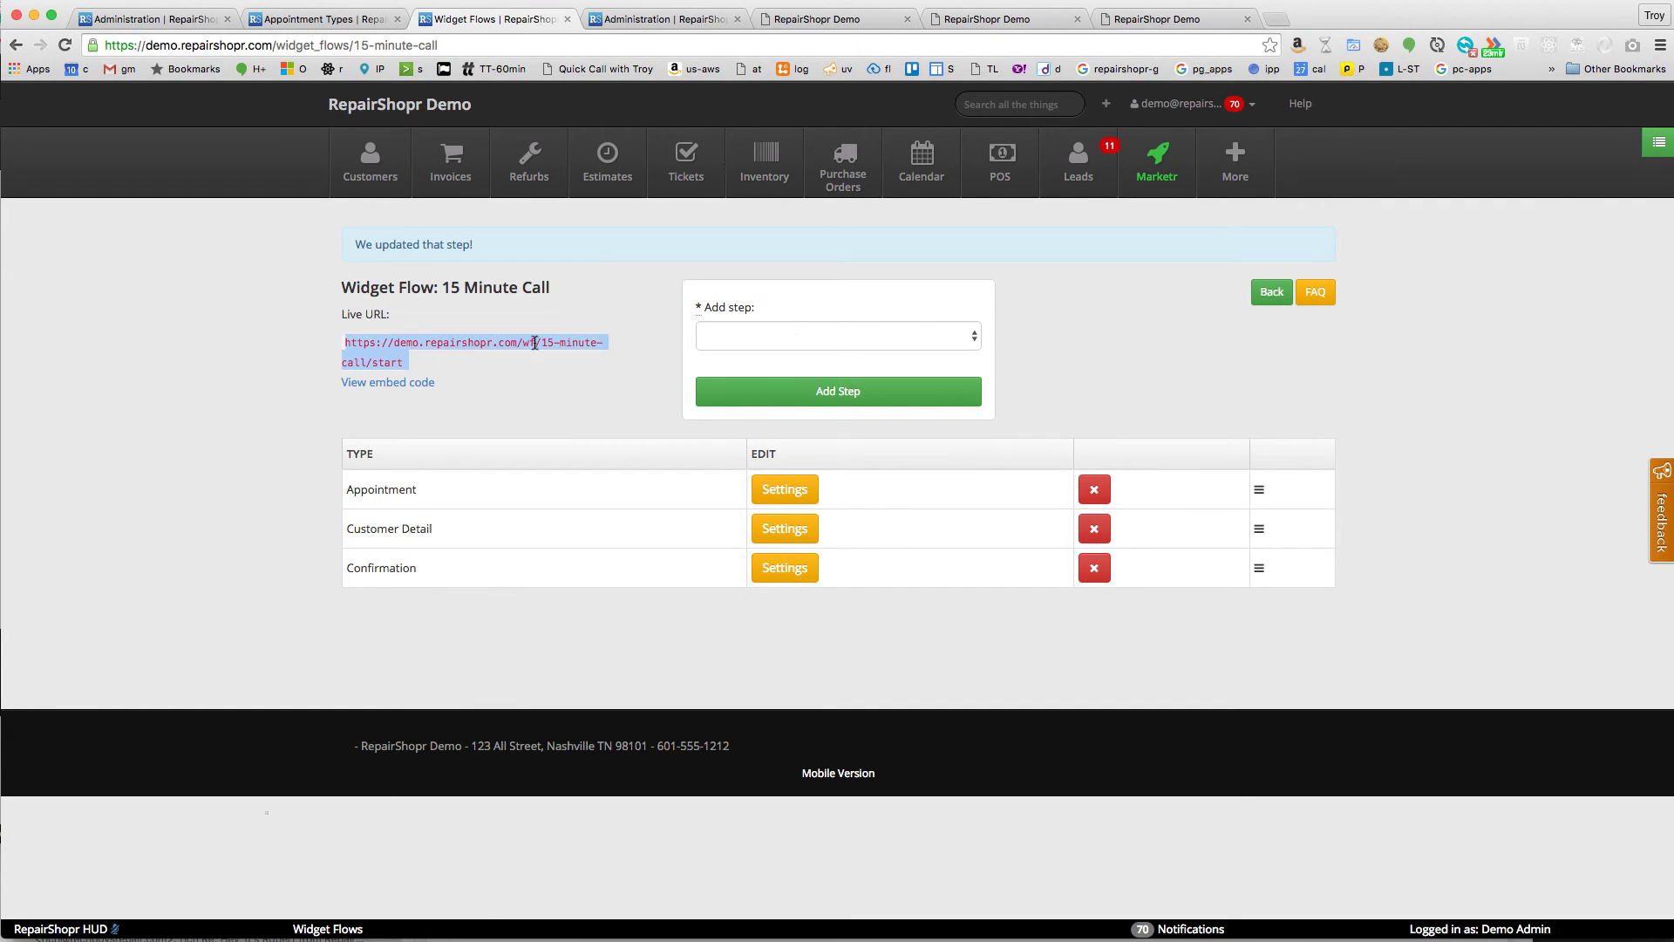
- From the widget flow list, create a new widget flow named '1 Hour Zoom'
{"action": "left_click", "coordinate": [1266, 293]}
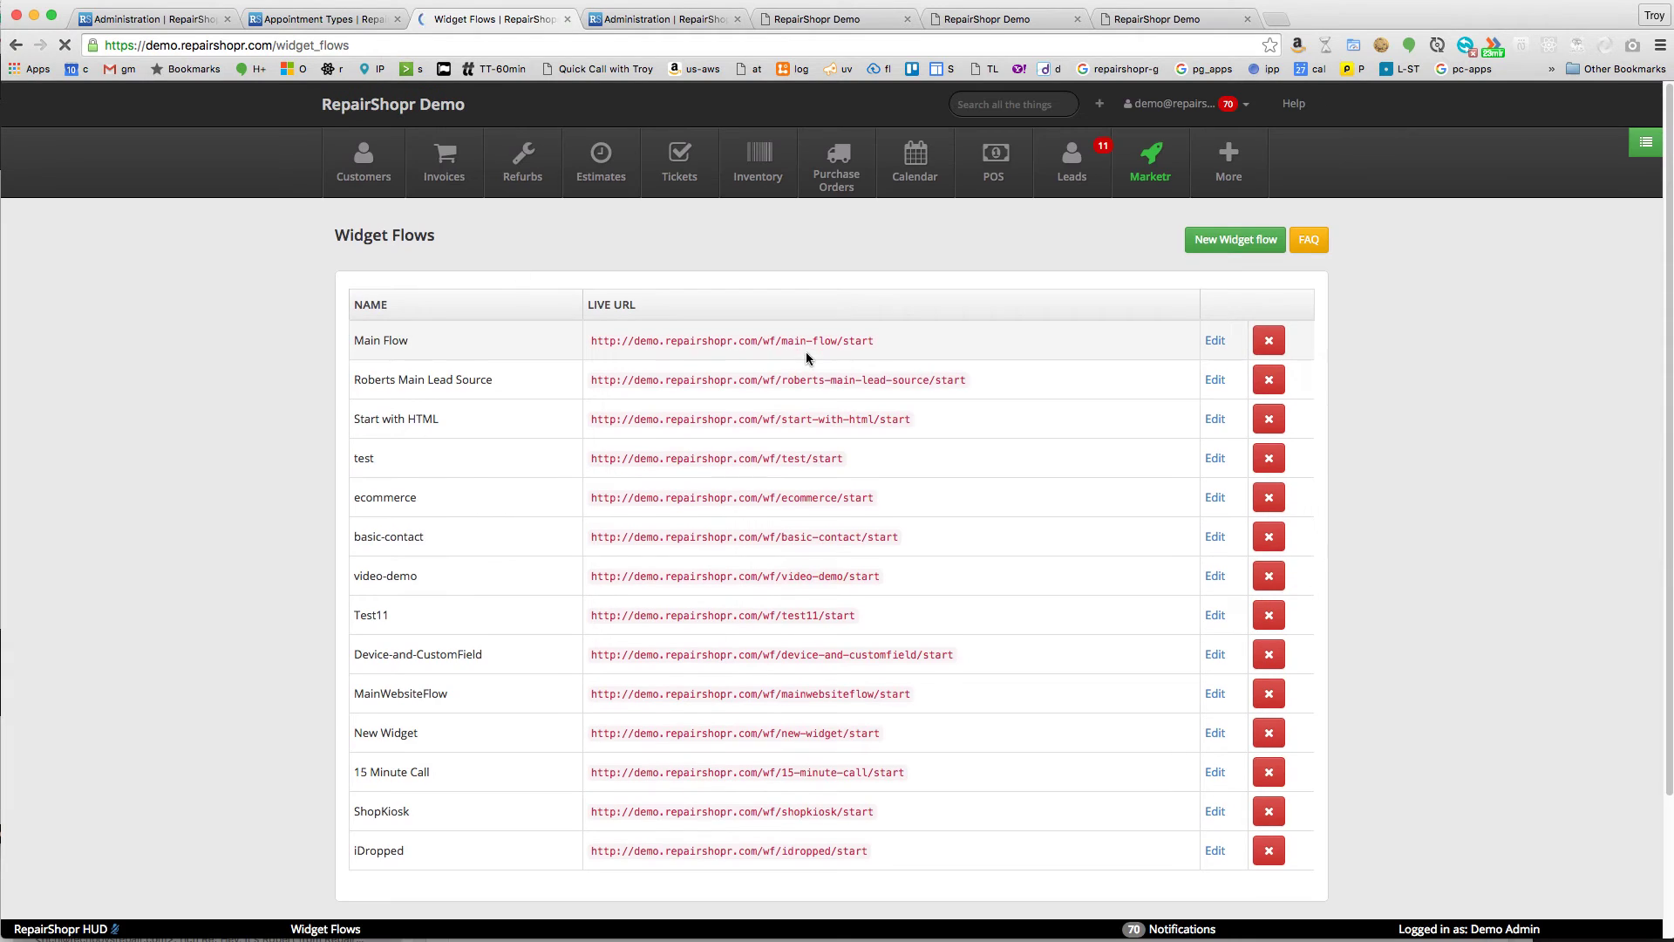
{"action": "left_click", "coordinate": [1282, 253]}
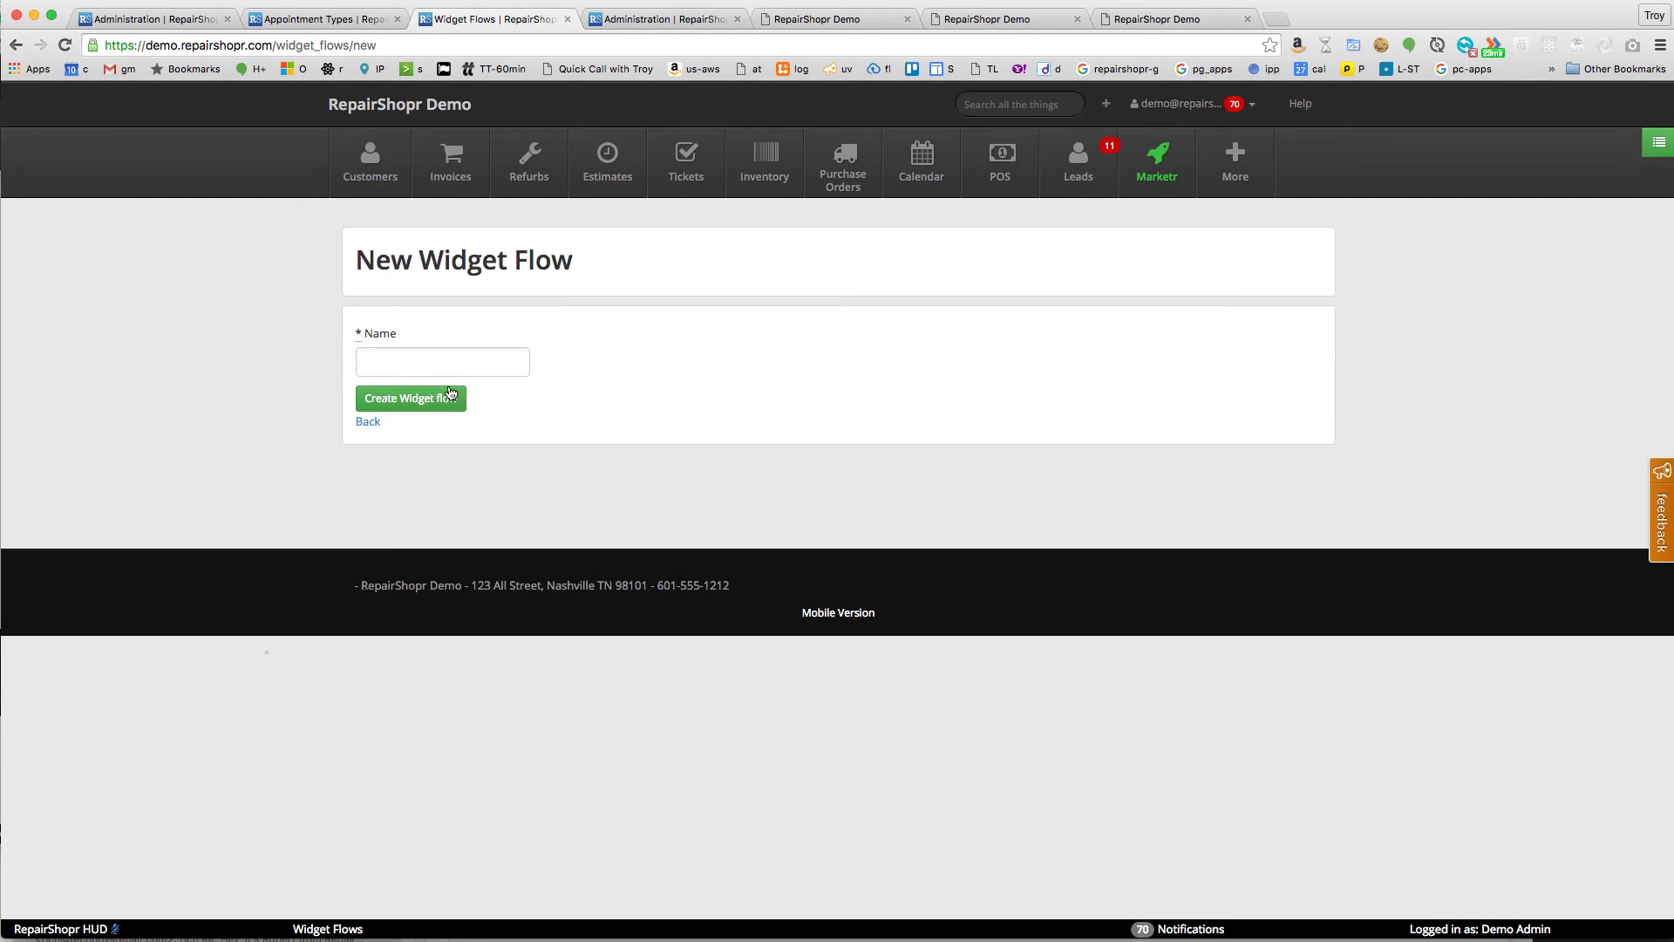
{"action": "left_click", "coordinate": [444, 361]}
{"action": "type", "text": "1 Hour"}
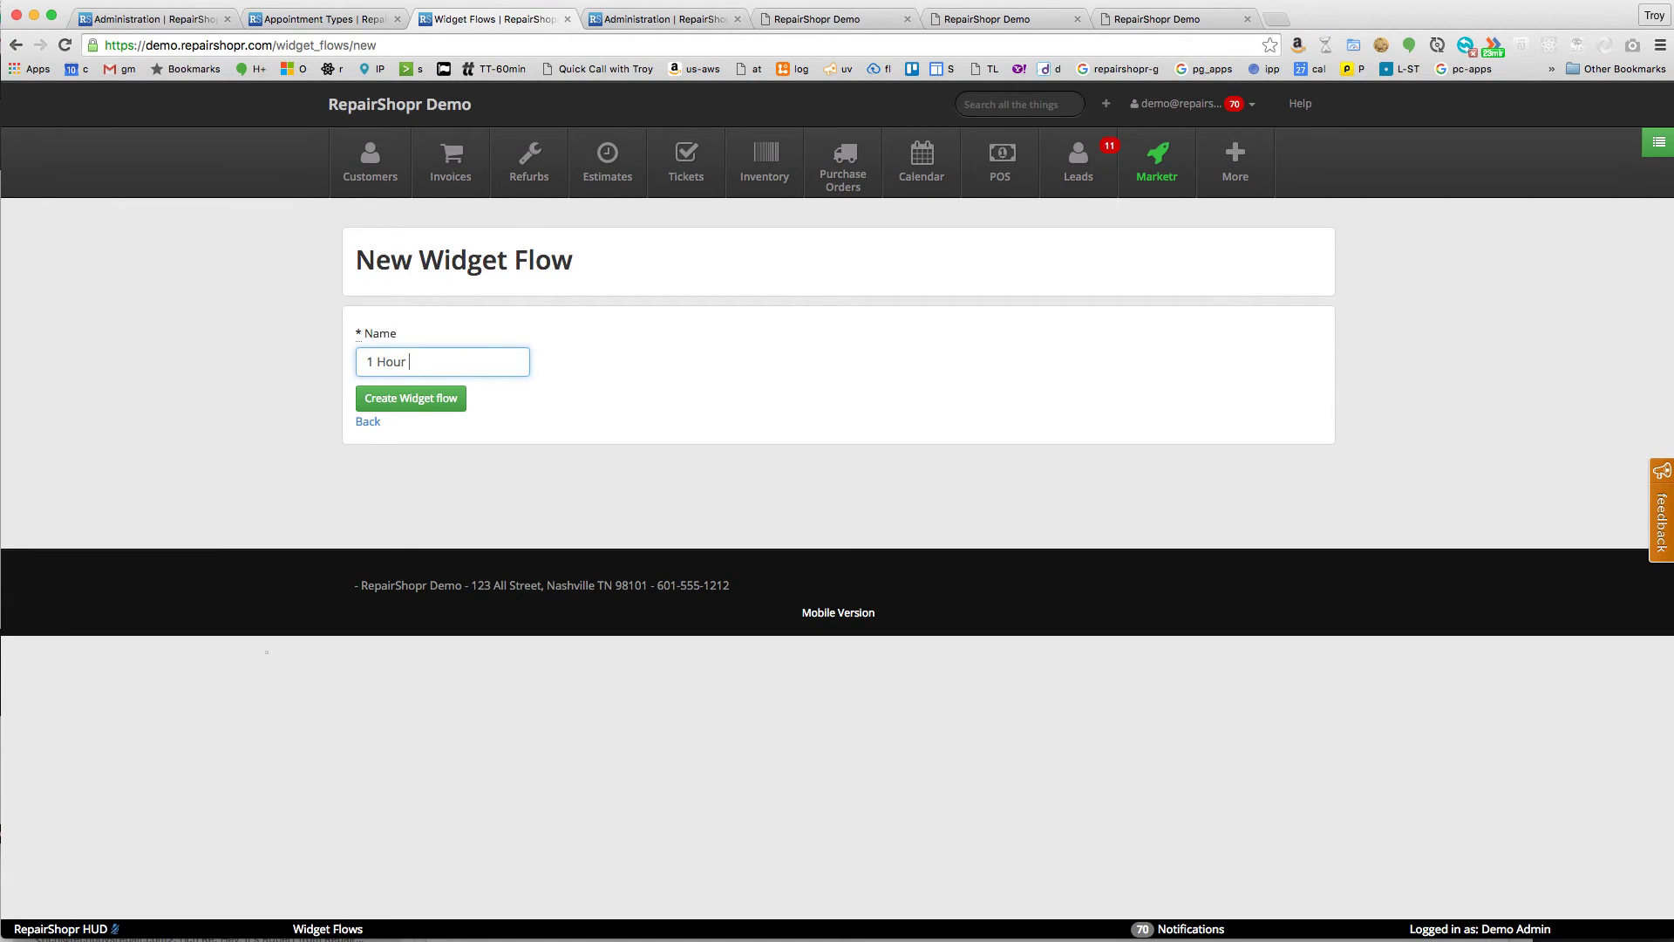
{"action": "type", "text": " Hangout"}
{"action": "double_click", "coordinate": [436, 362]}
{"action": "type", "text": "Zoom"}
{"action": "key", "text": "Return"}
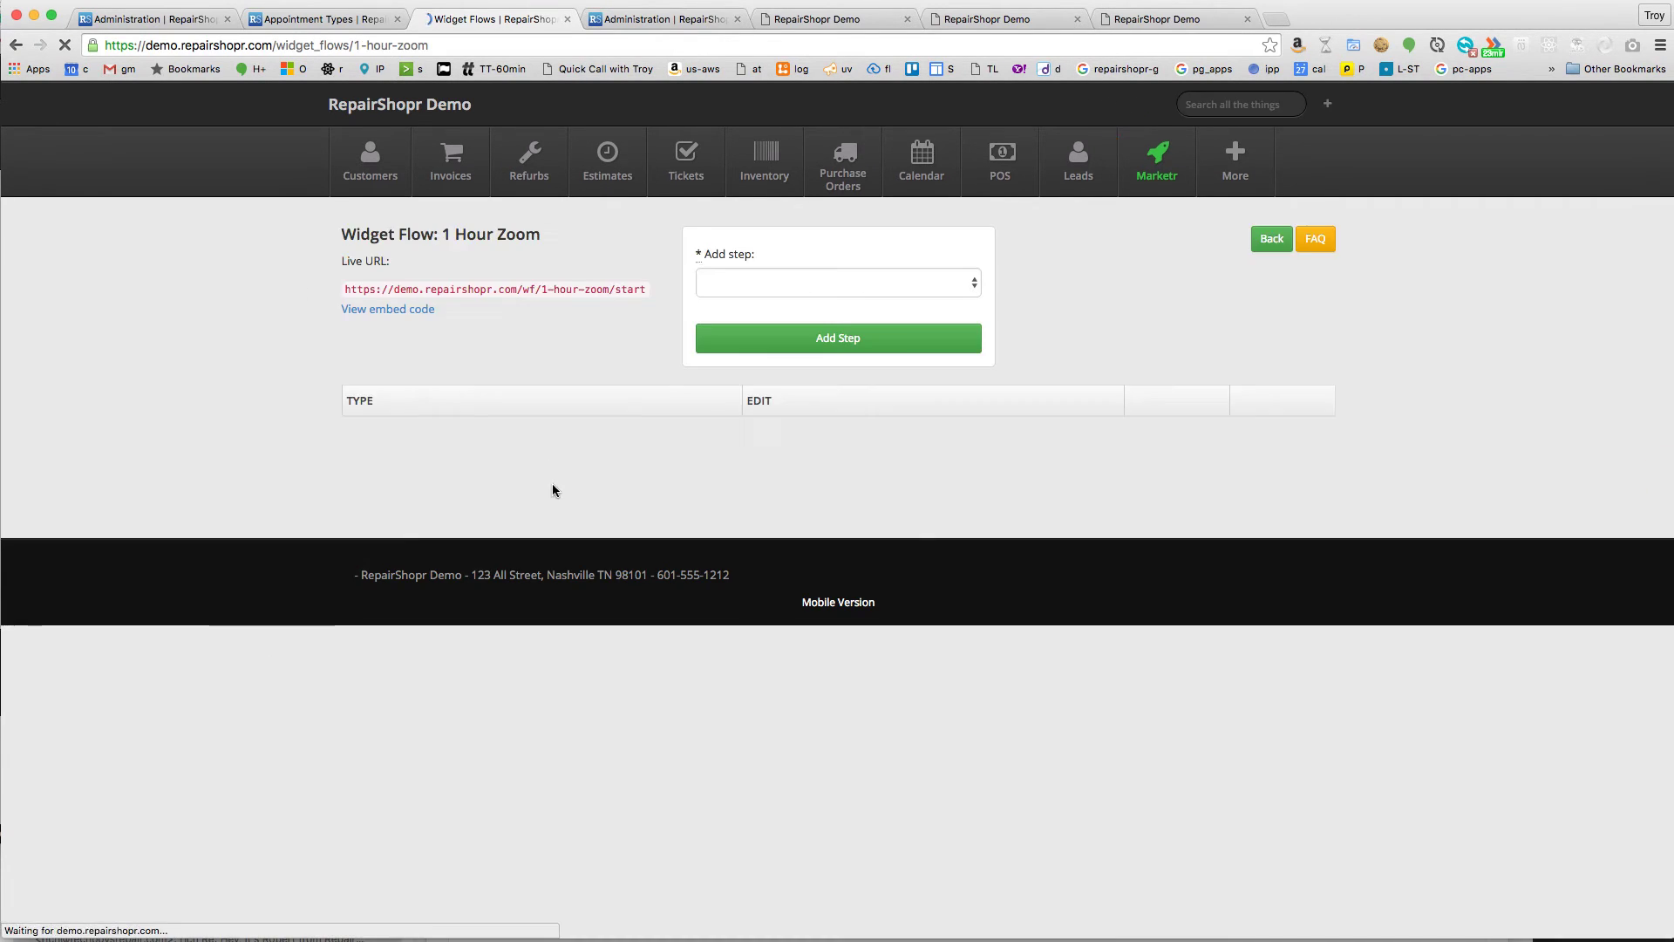
- Add Appointment, Customer Detail and Confirmation steps to the flow
{"action": "left_click", "coordinate": [771, 335]}
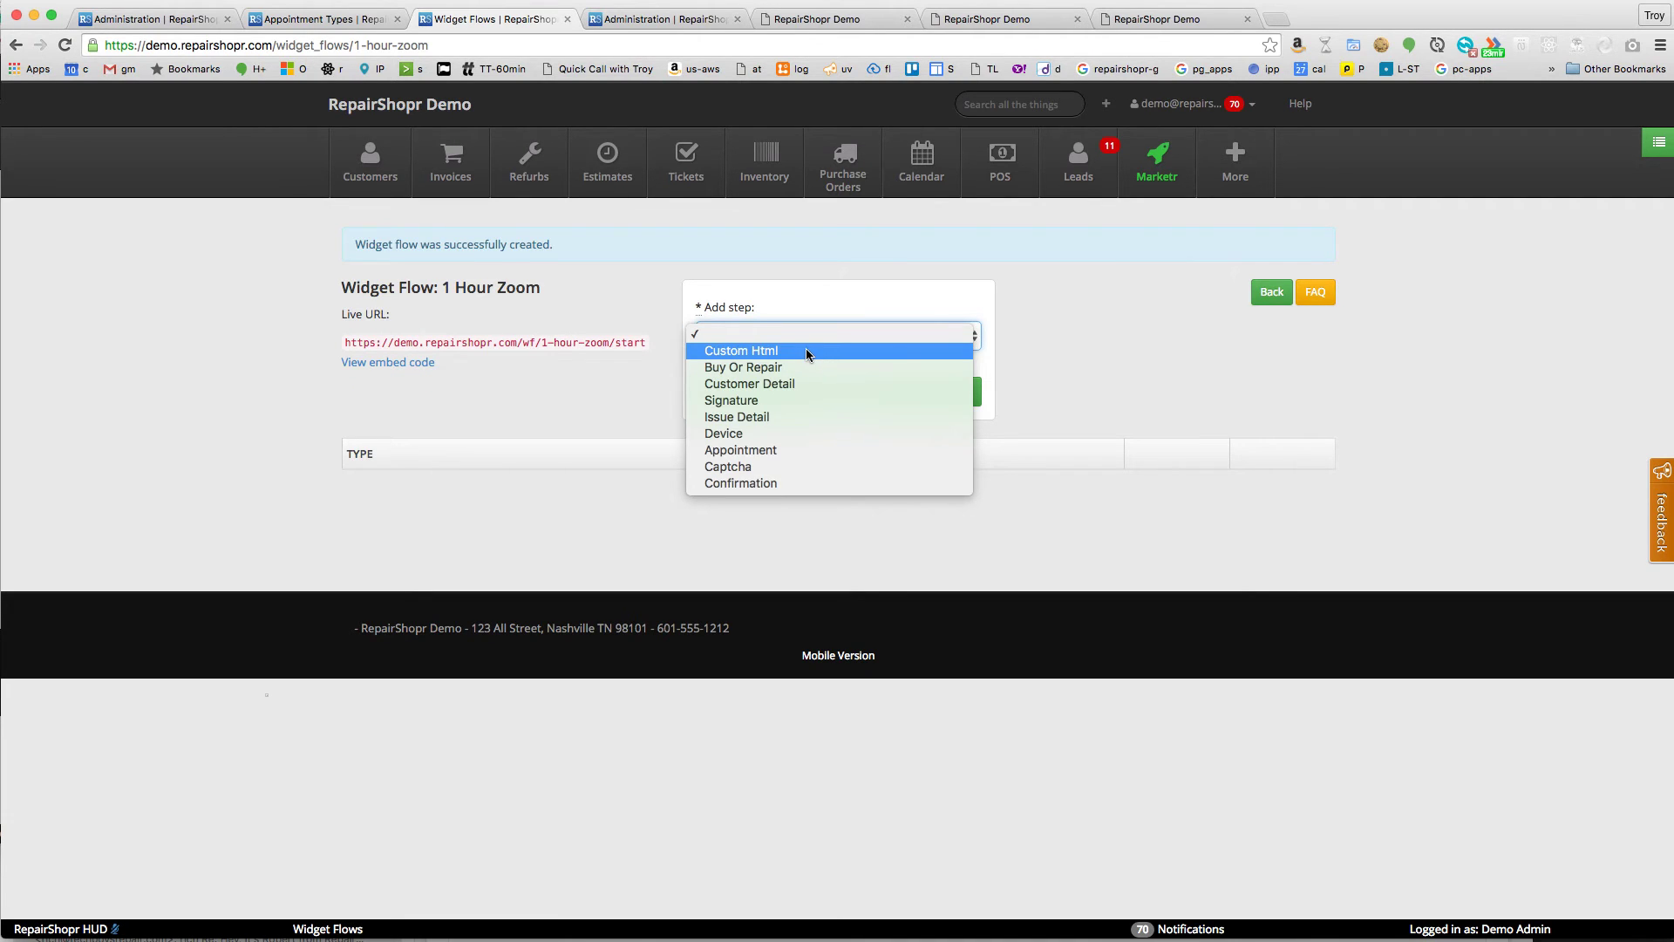
{"action": "left_click", "coordinate": [811, 450]}
{"action": "left_click", "coordinate": [816, 390]}
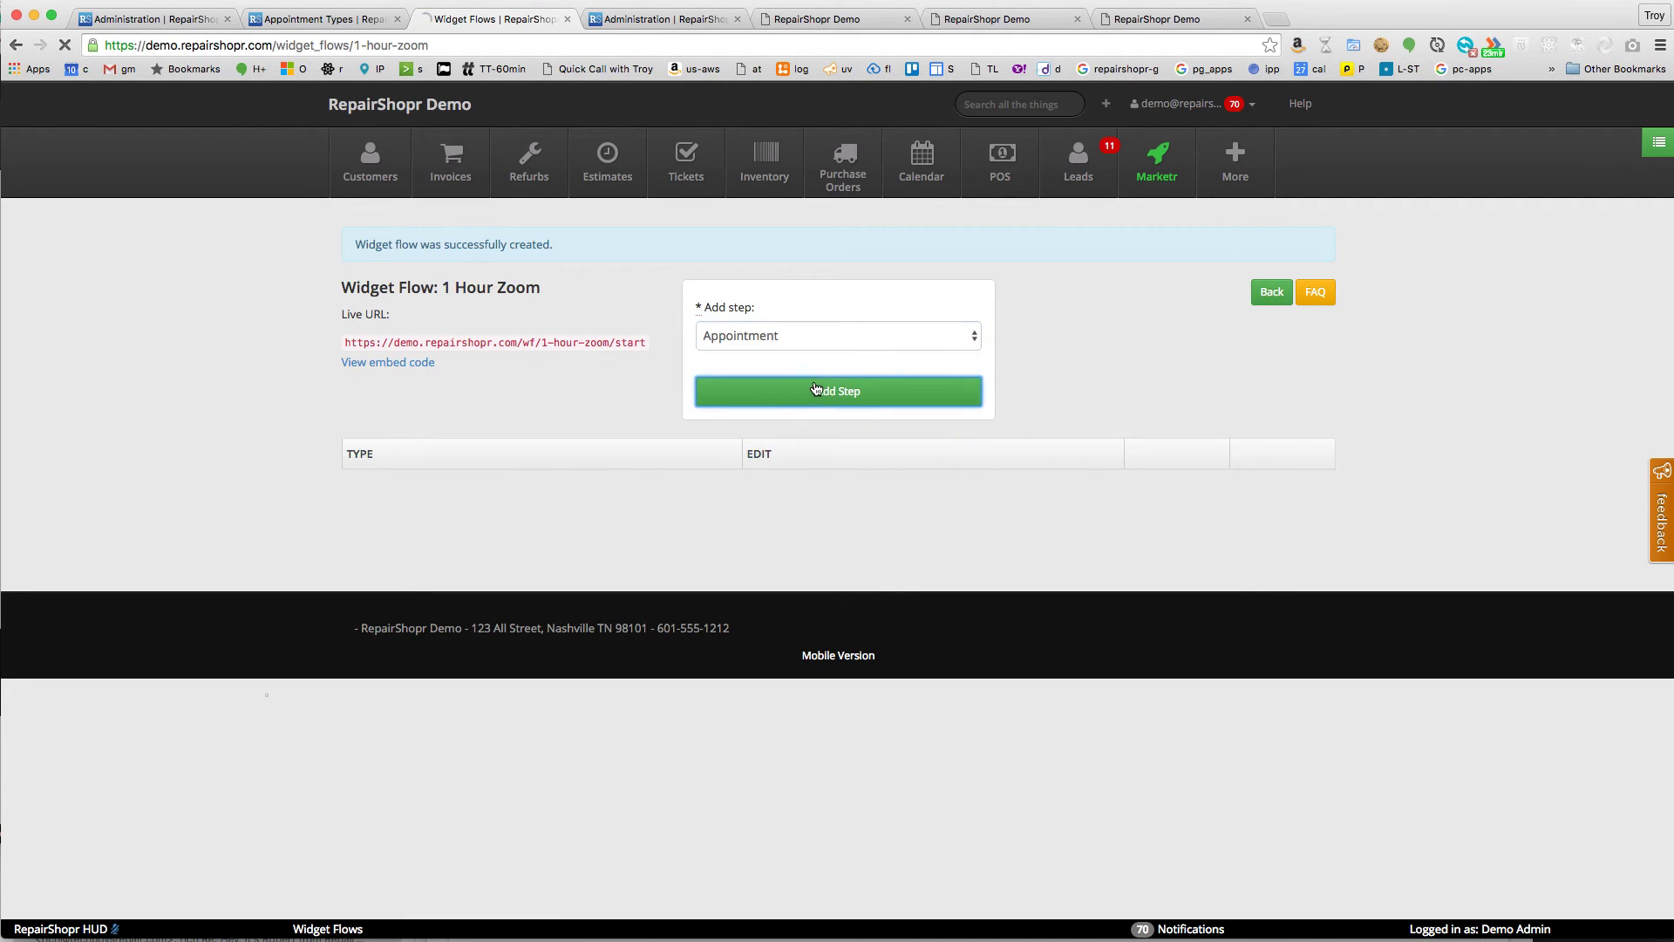
{"action": "left_click", "coordinate": [844, 284]}
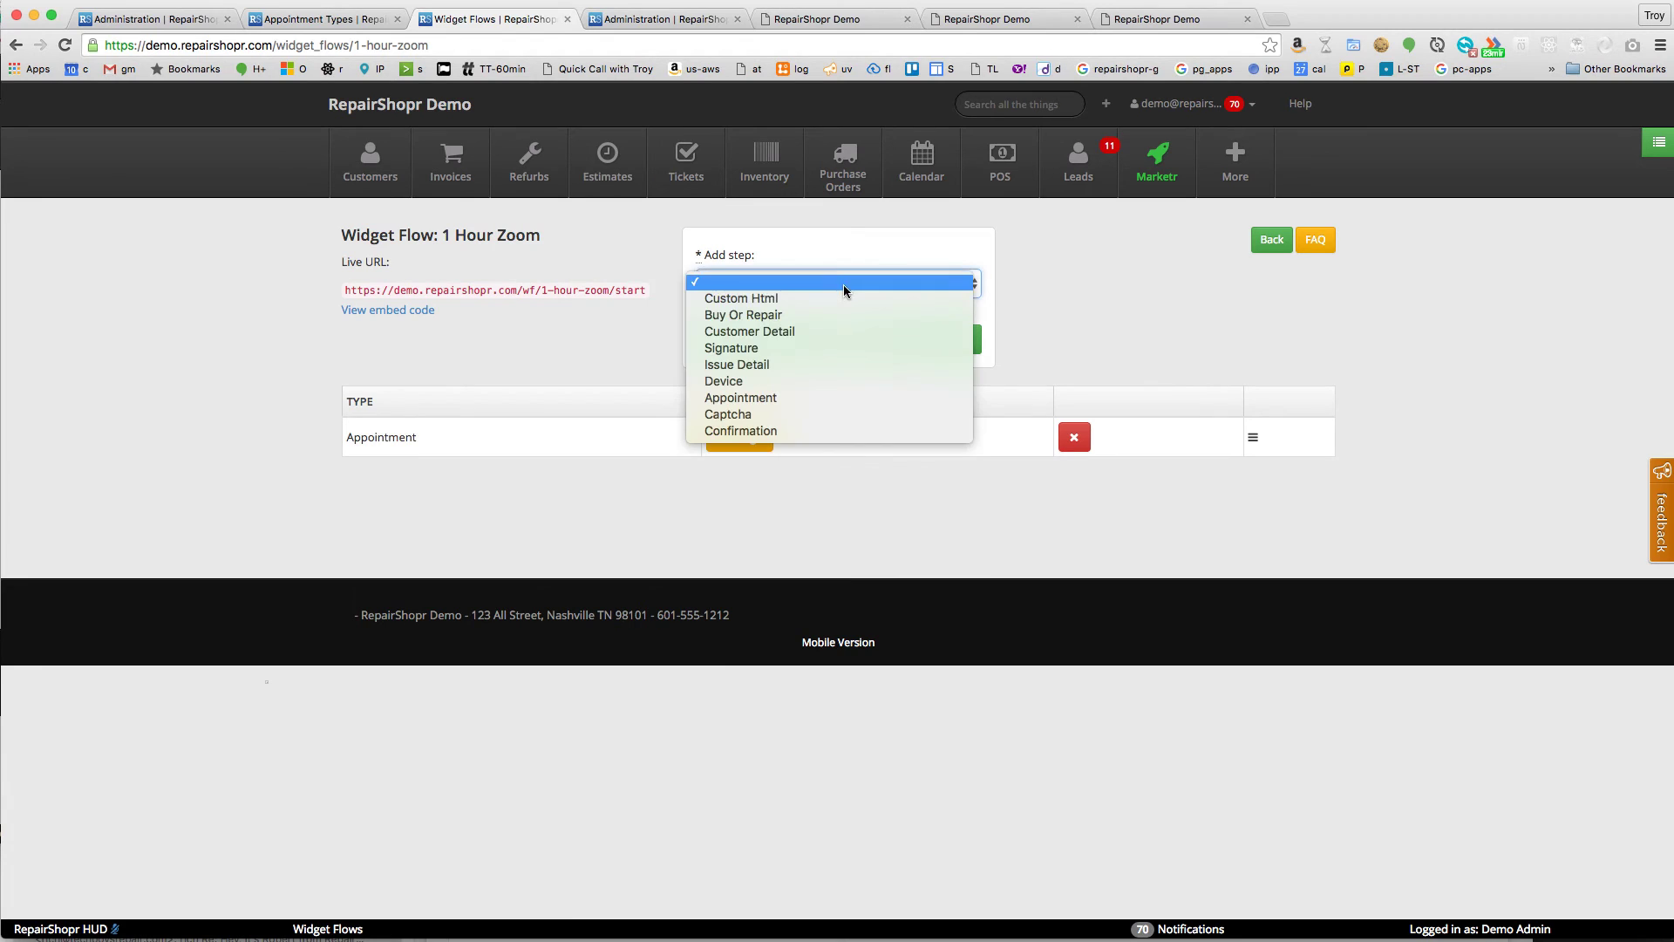
{"action": "left_click", "coordinate": [814, 333]}
{"action": "left_click", "coordinate": [813, 338]}
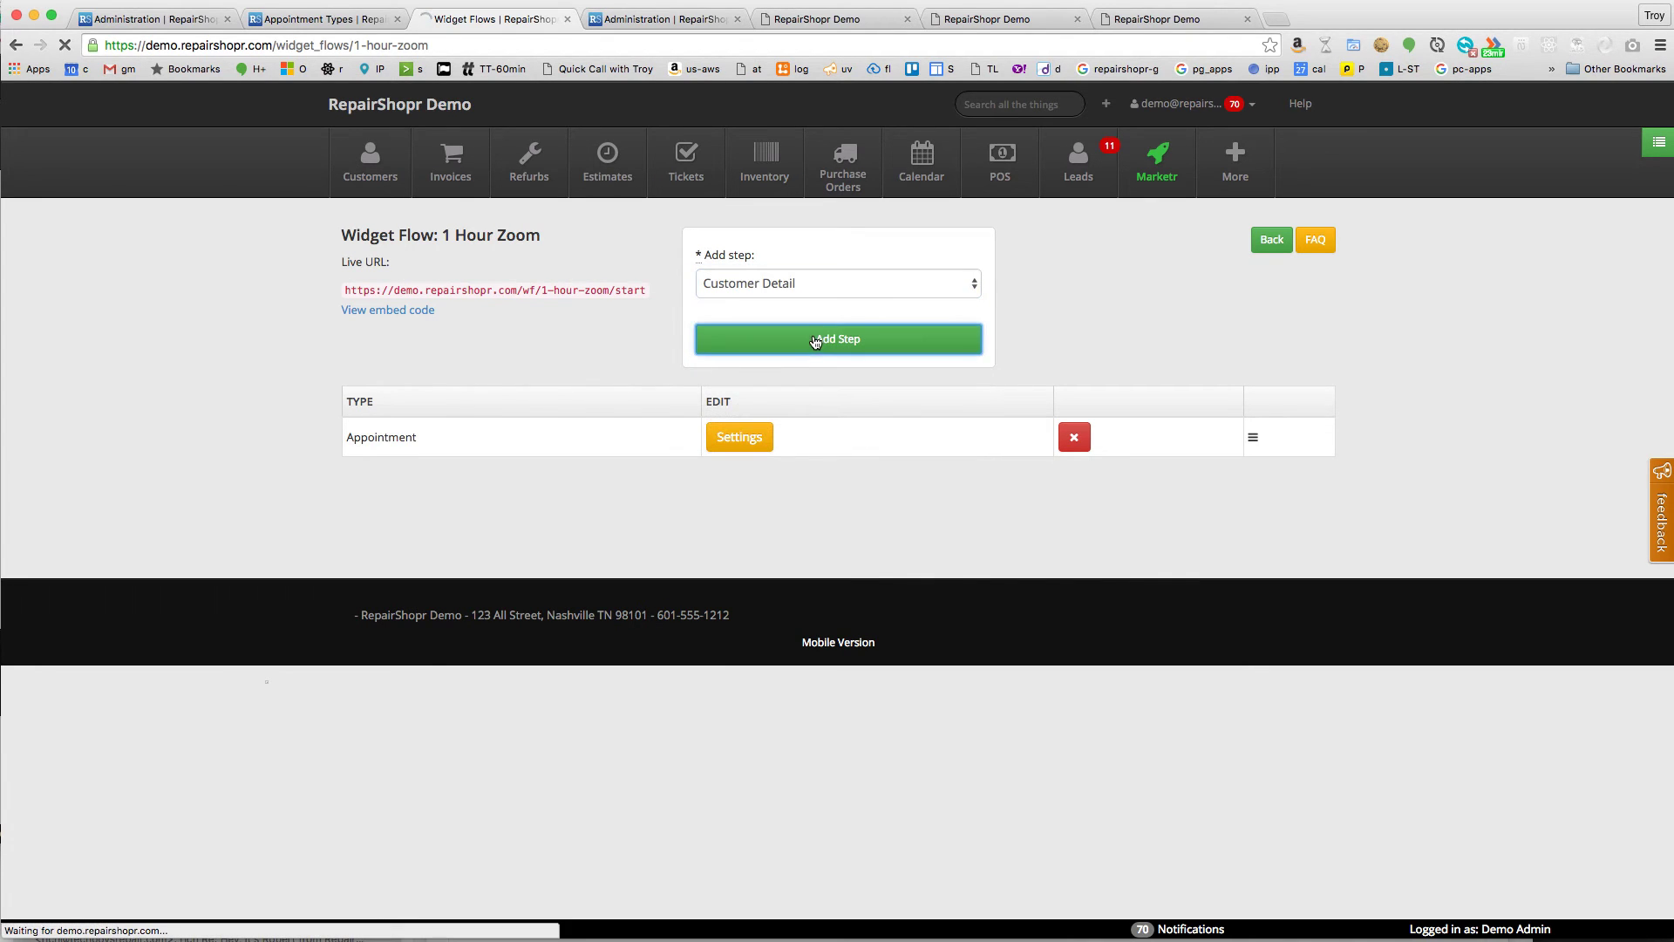
{"action": "left_click", "coordinate": [814, 285]}
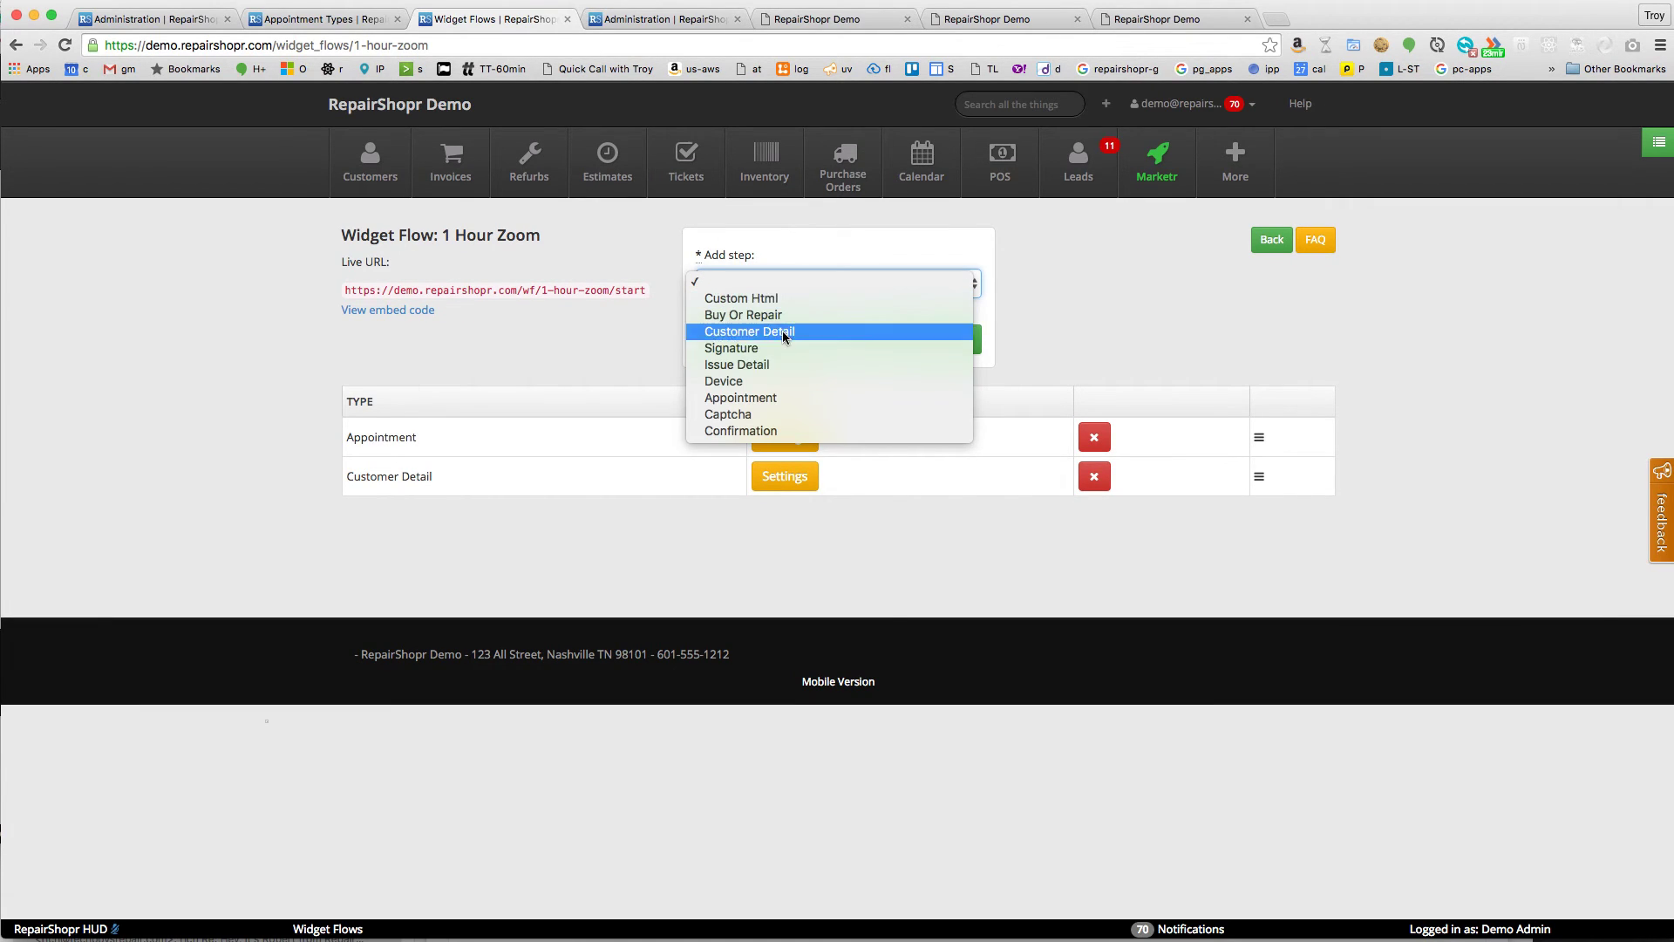
{"action": "left_click", "coordinate": [761, 430]}
{"action": "left_click", "coordinate": [803, 349]}
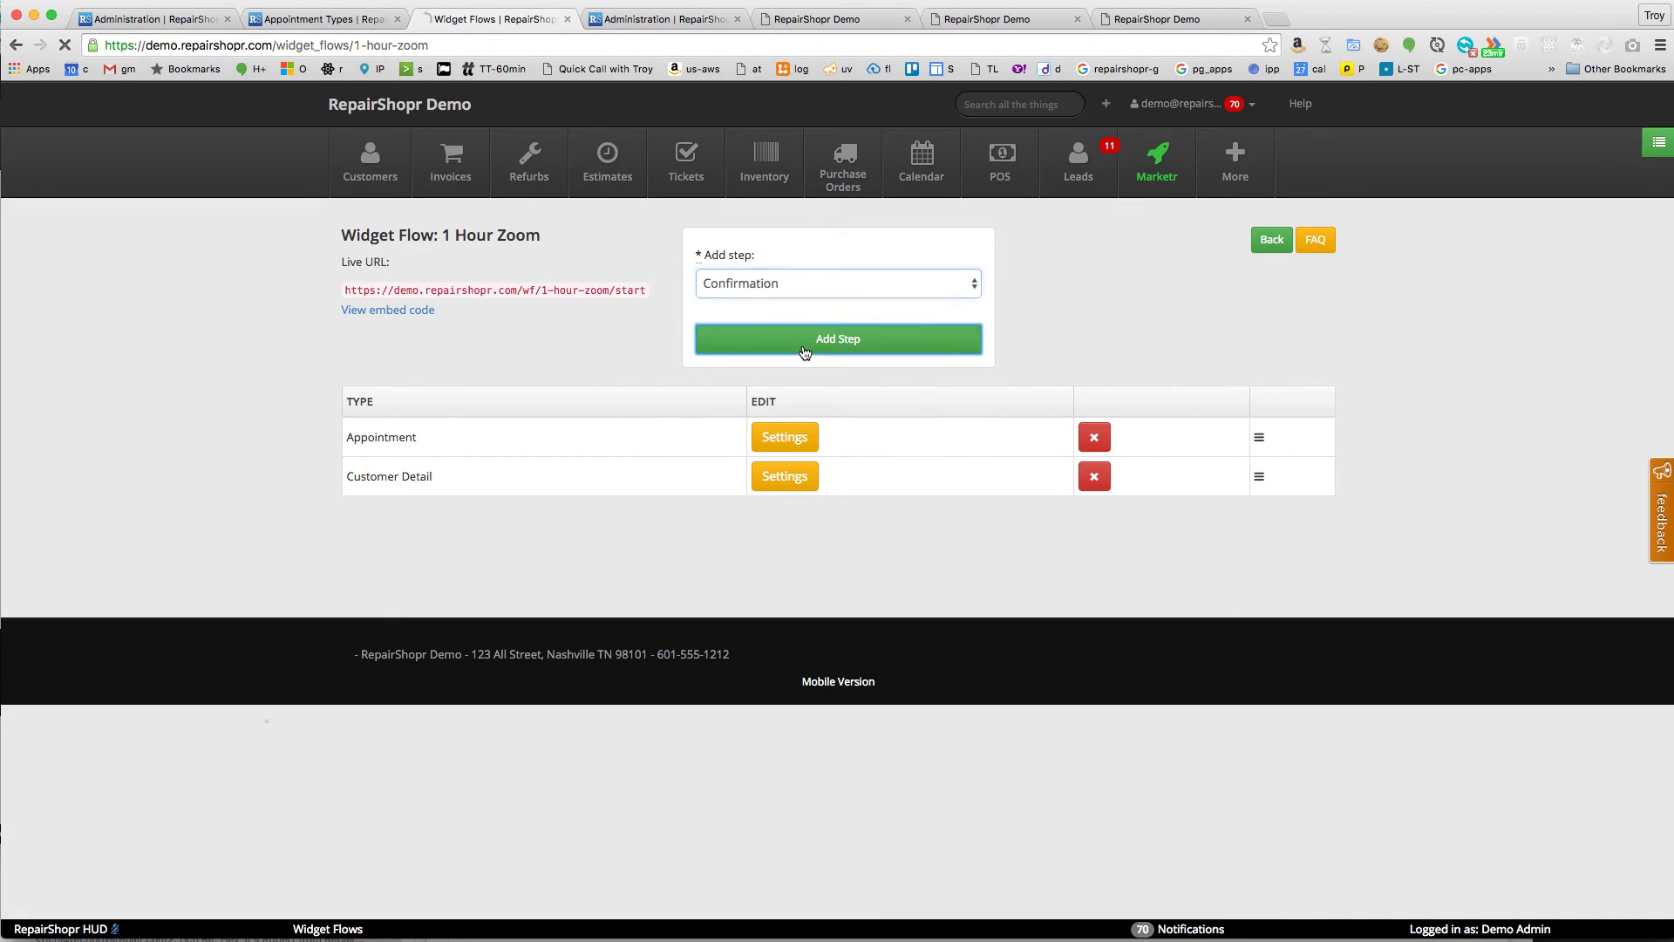
- Set the Appointment step to the chosen calendar user, Zoom Meeting type, 60 minutes
{"action": "left_click", "coordinate": [768, 437]}
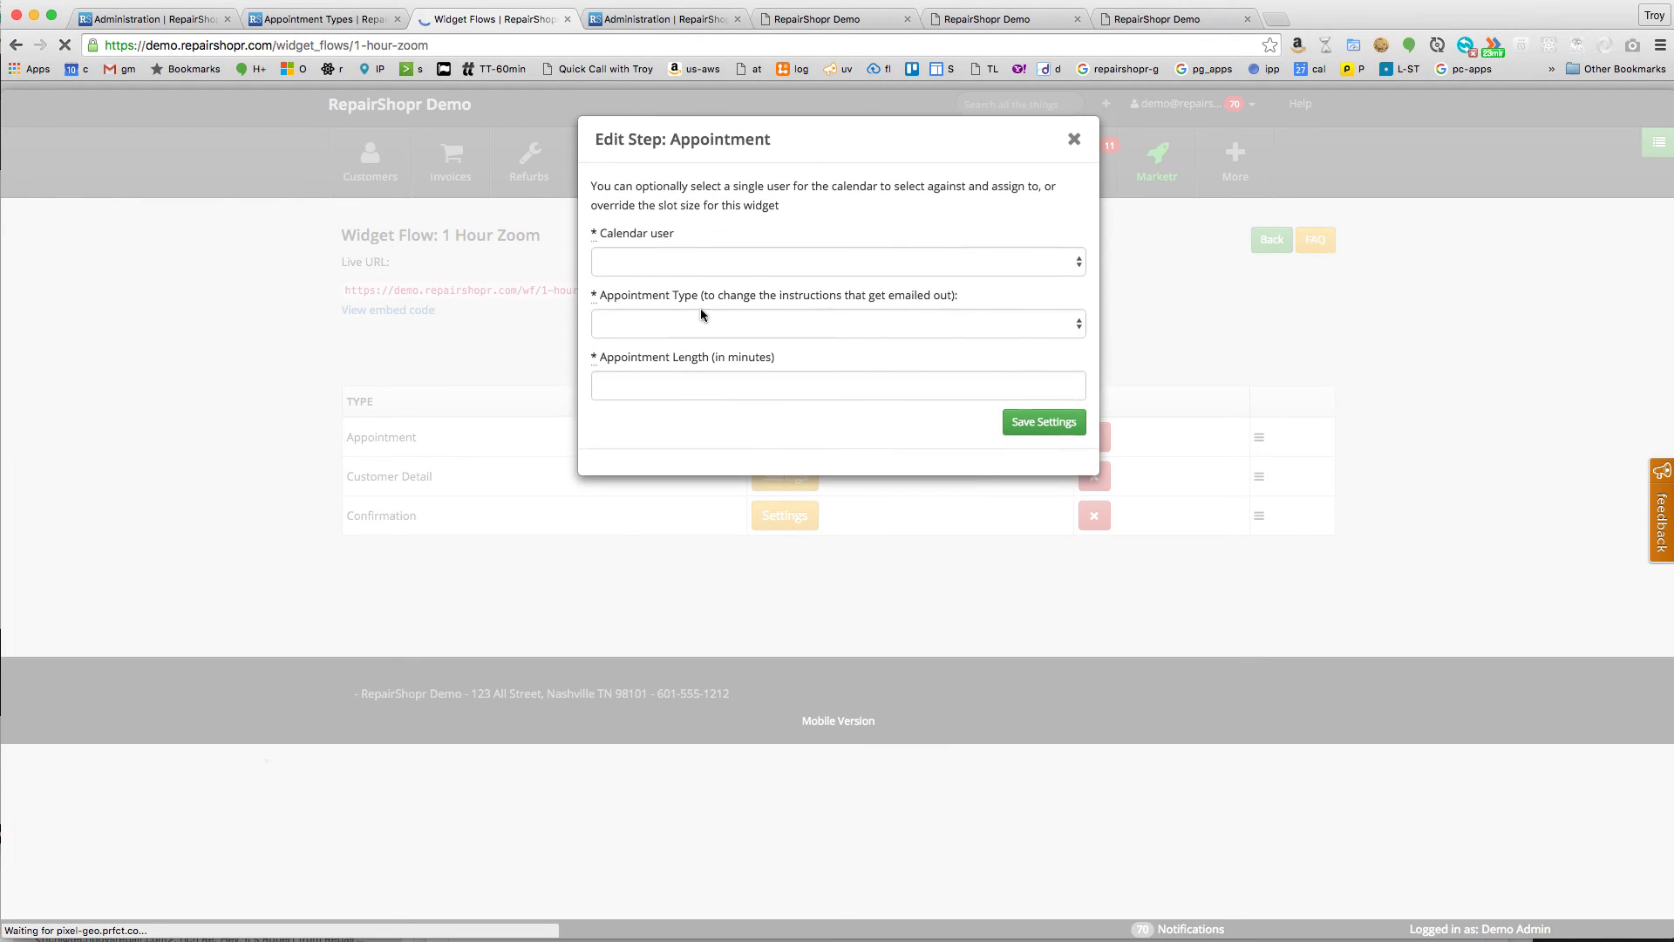
{"action": "left_click", "coordinate": [745, 254]}
{"action": "left_click", "coordinate": [681, 289]}
{"action": "left_click", "coordinate": [730, 323]}
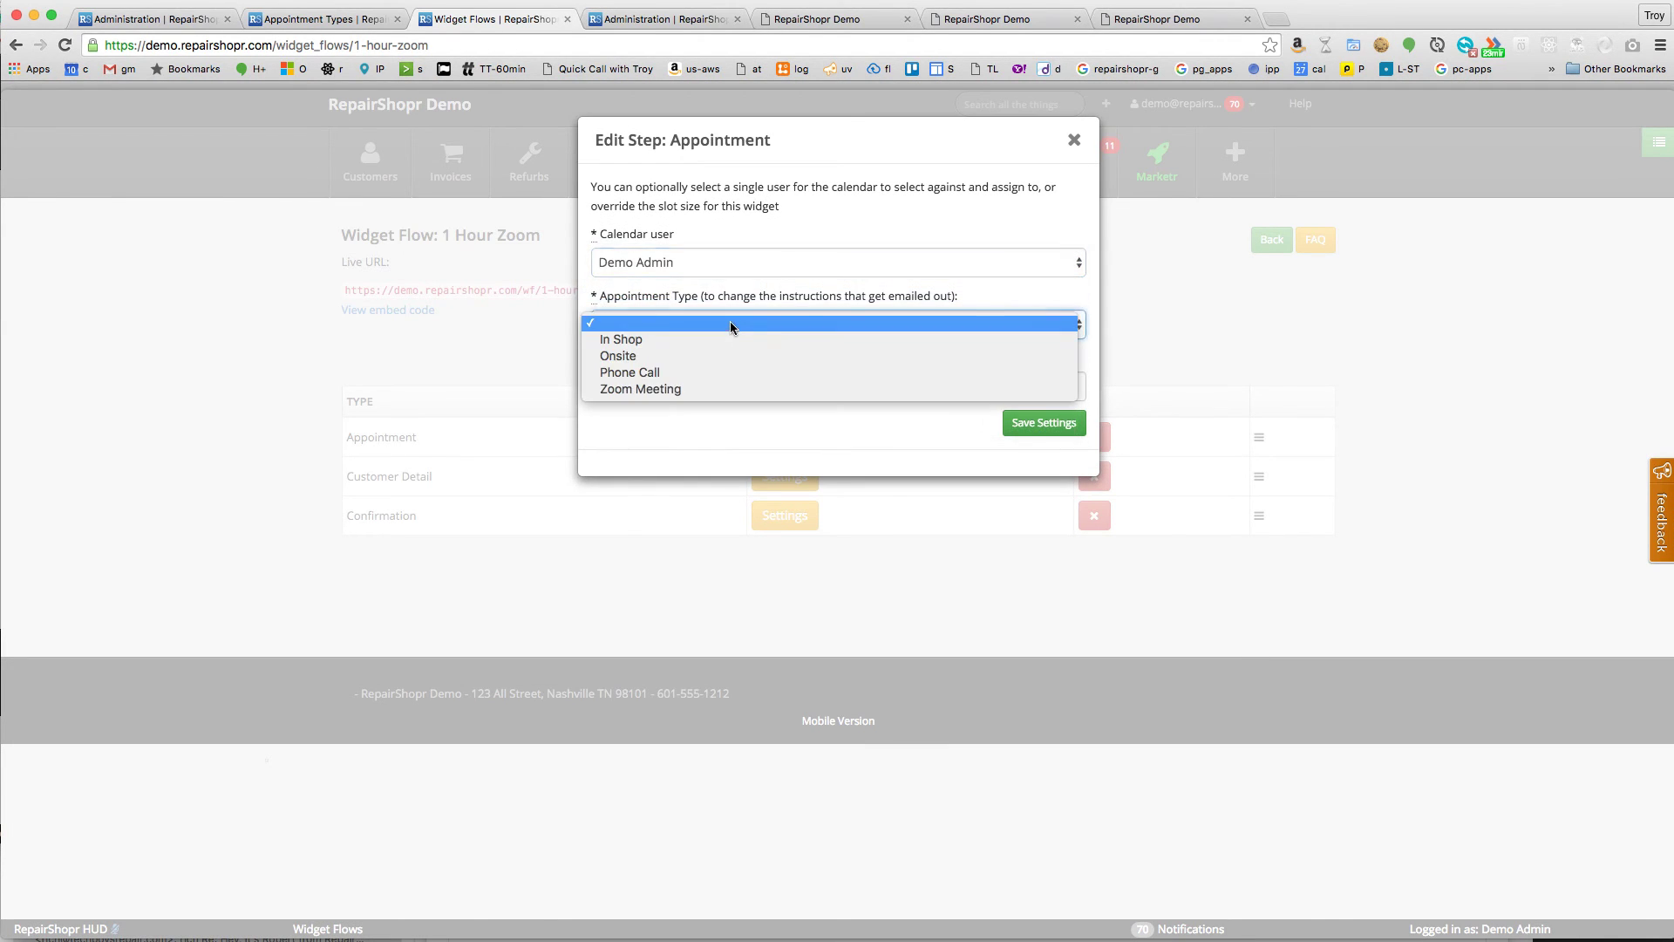
{"action": "left_click", "coordinate": [694, 388]}
{"action": "left_click", "coordinate": [735, 378]}
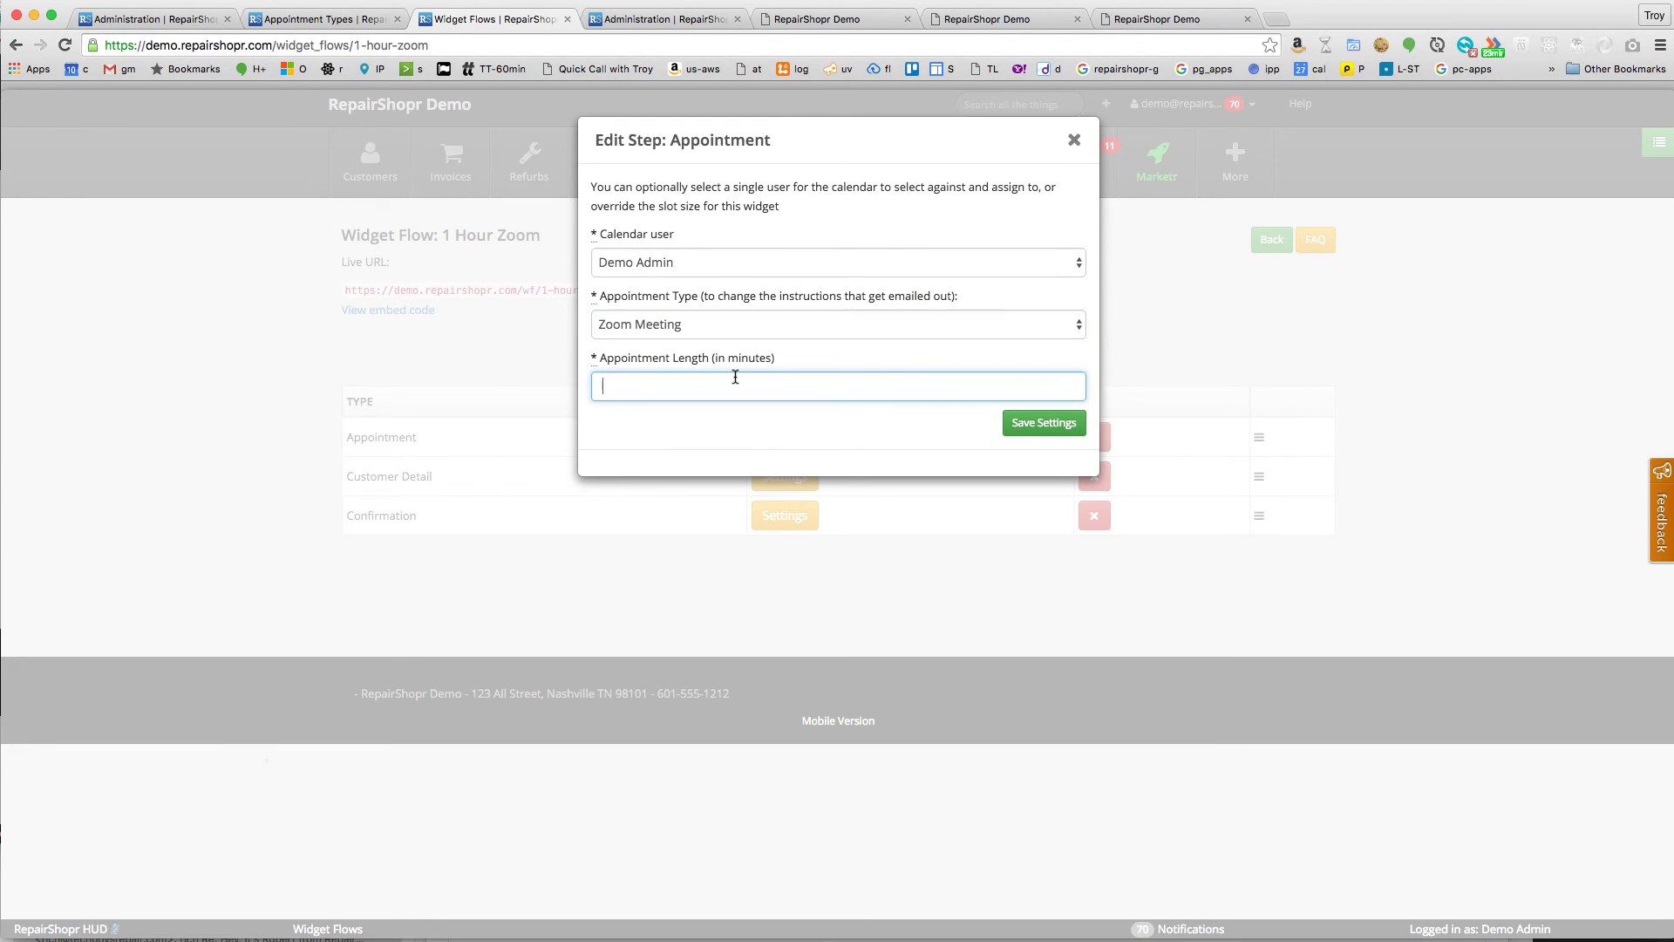
{"action": "type", "text": "60"}
{"action": "key", "text": "Down"}
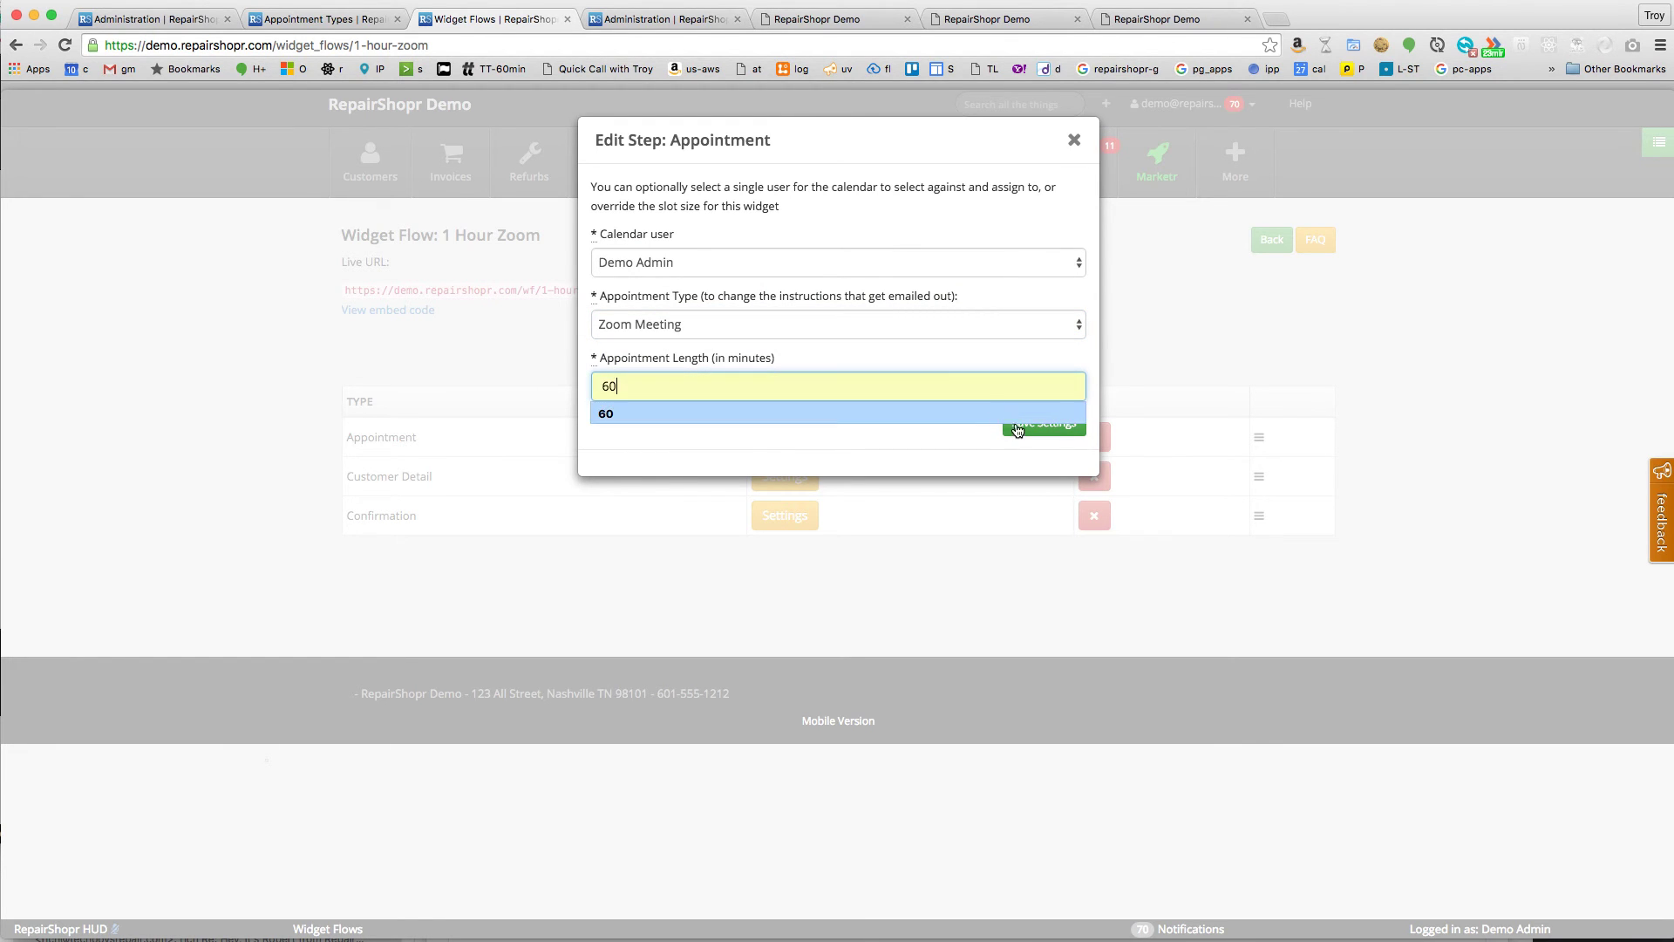
{"action": "key", "text": "Return"}
{"action": "key", "text": "Return"}
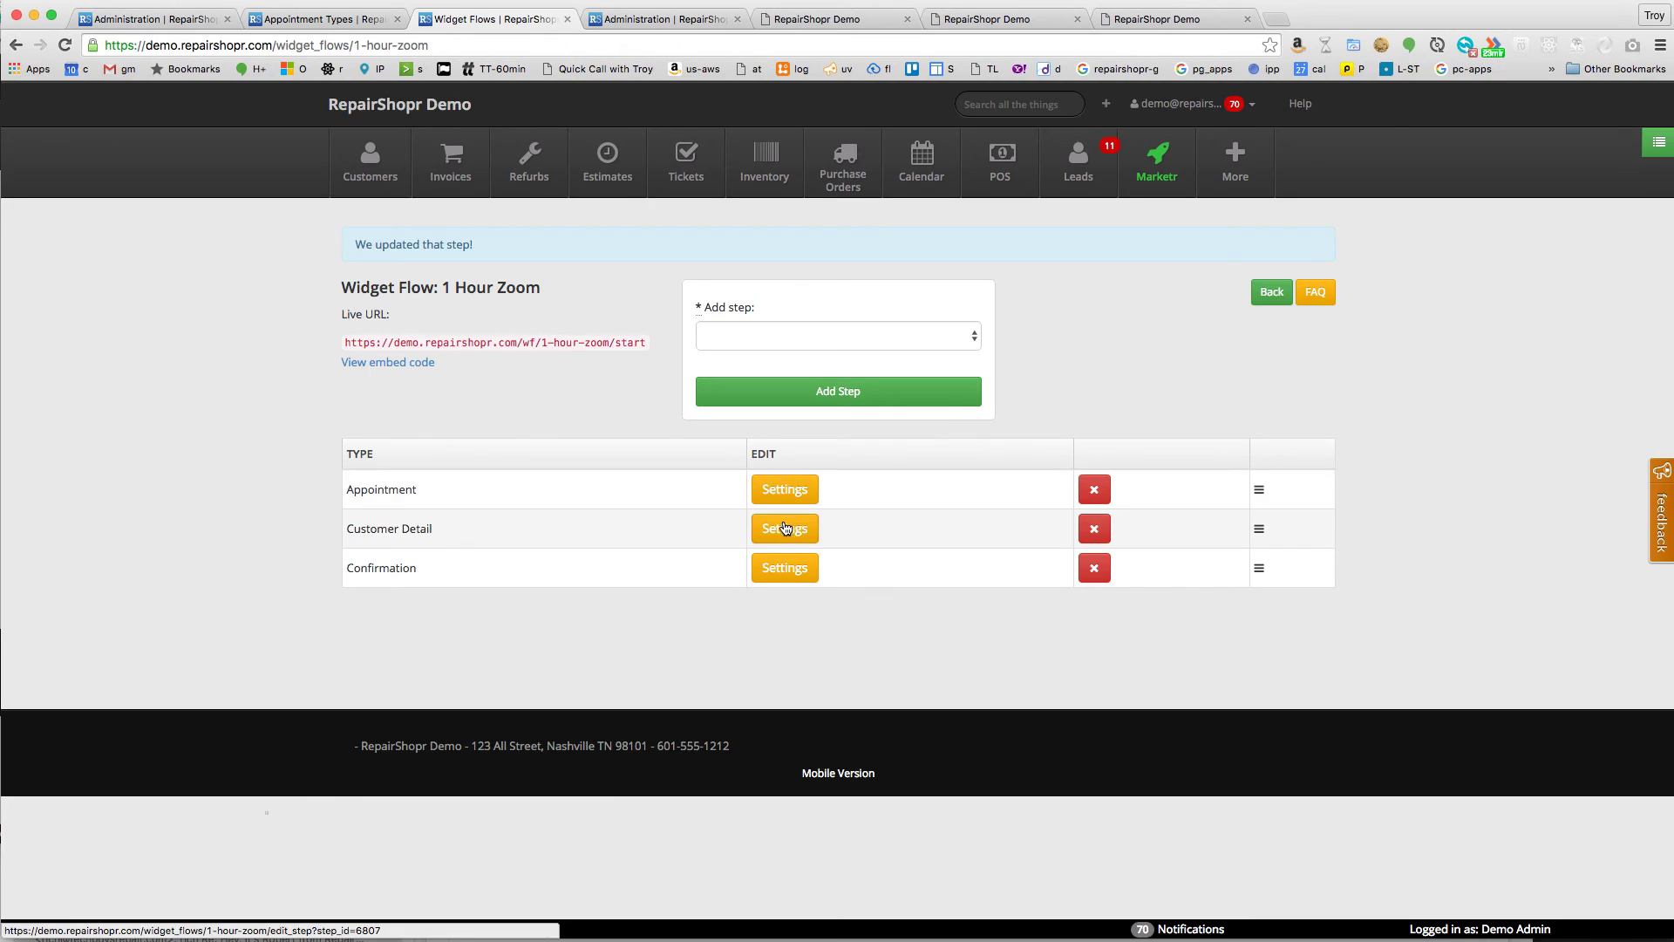
- Require phone, email and full name in Customer Detail; enable Auto Create Ticket in Confirmation
{"action": "left_click", "coordinate": [785, 529]}
{"action": "left_click", "coordinate": [649, 227]}
{"action": "left_click", "coordinate": [646, 251]}
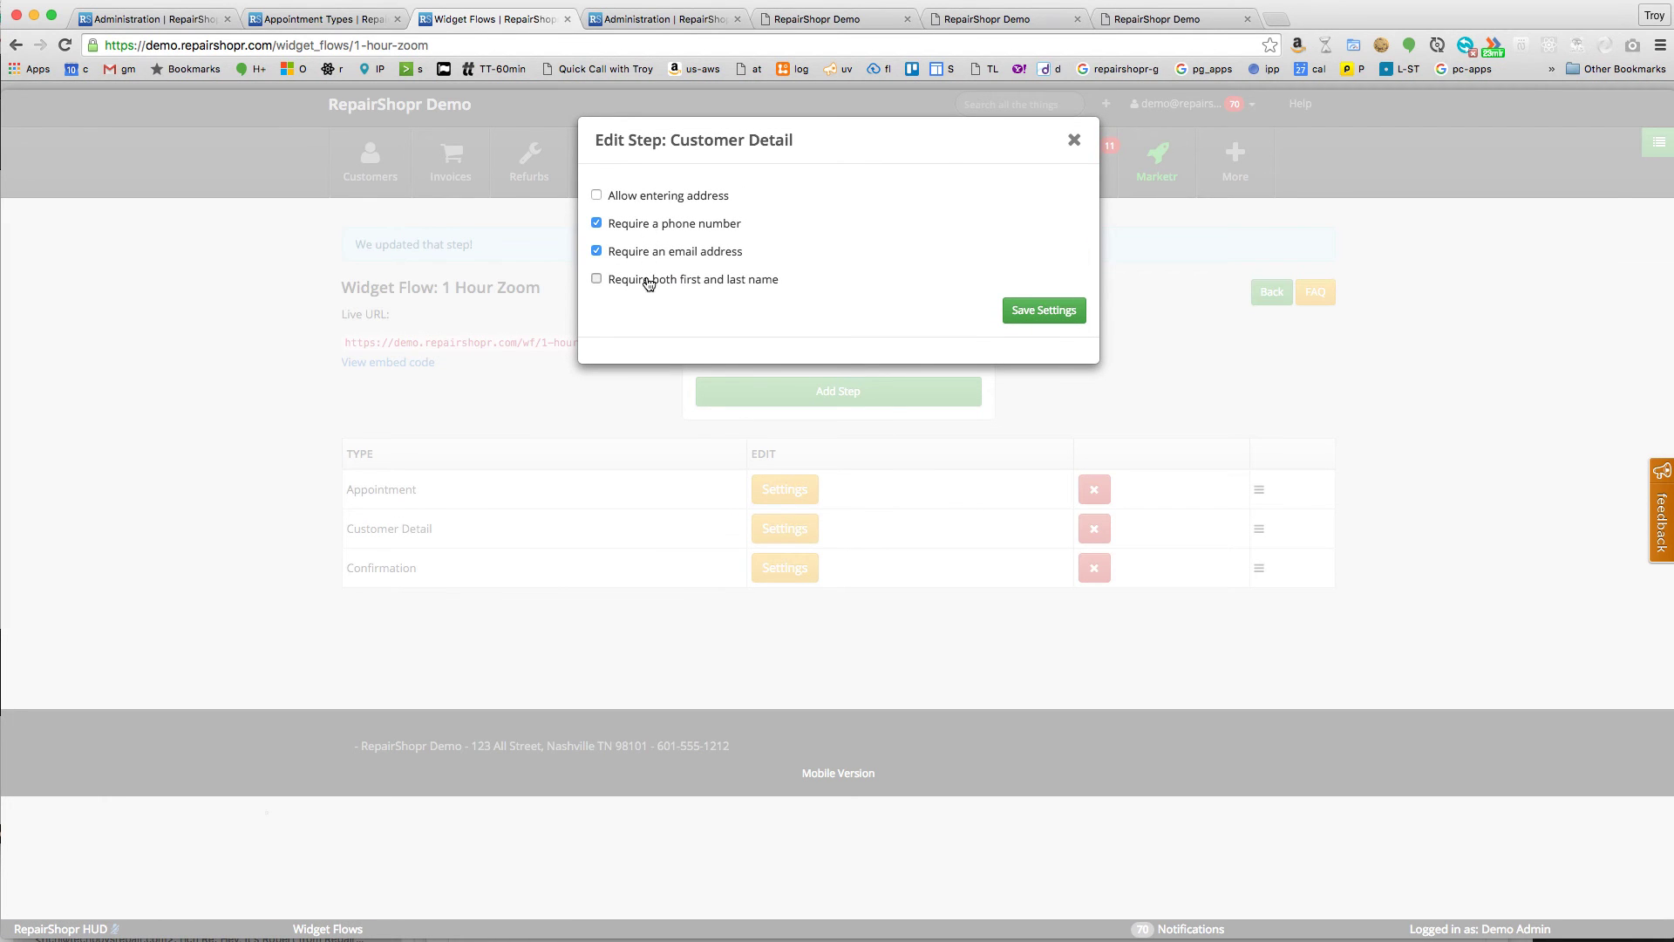
{"action": "left_click", "coordinate": [645, 280]}
{"action": "left_click", "coordinate": [1019, 310]}
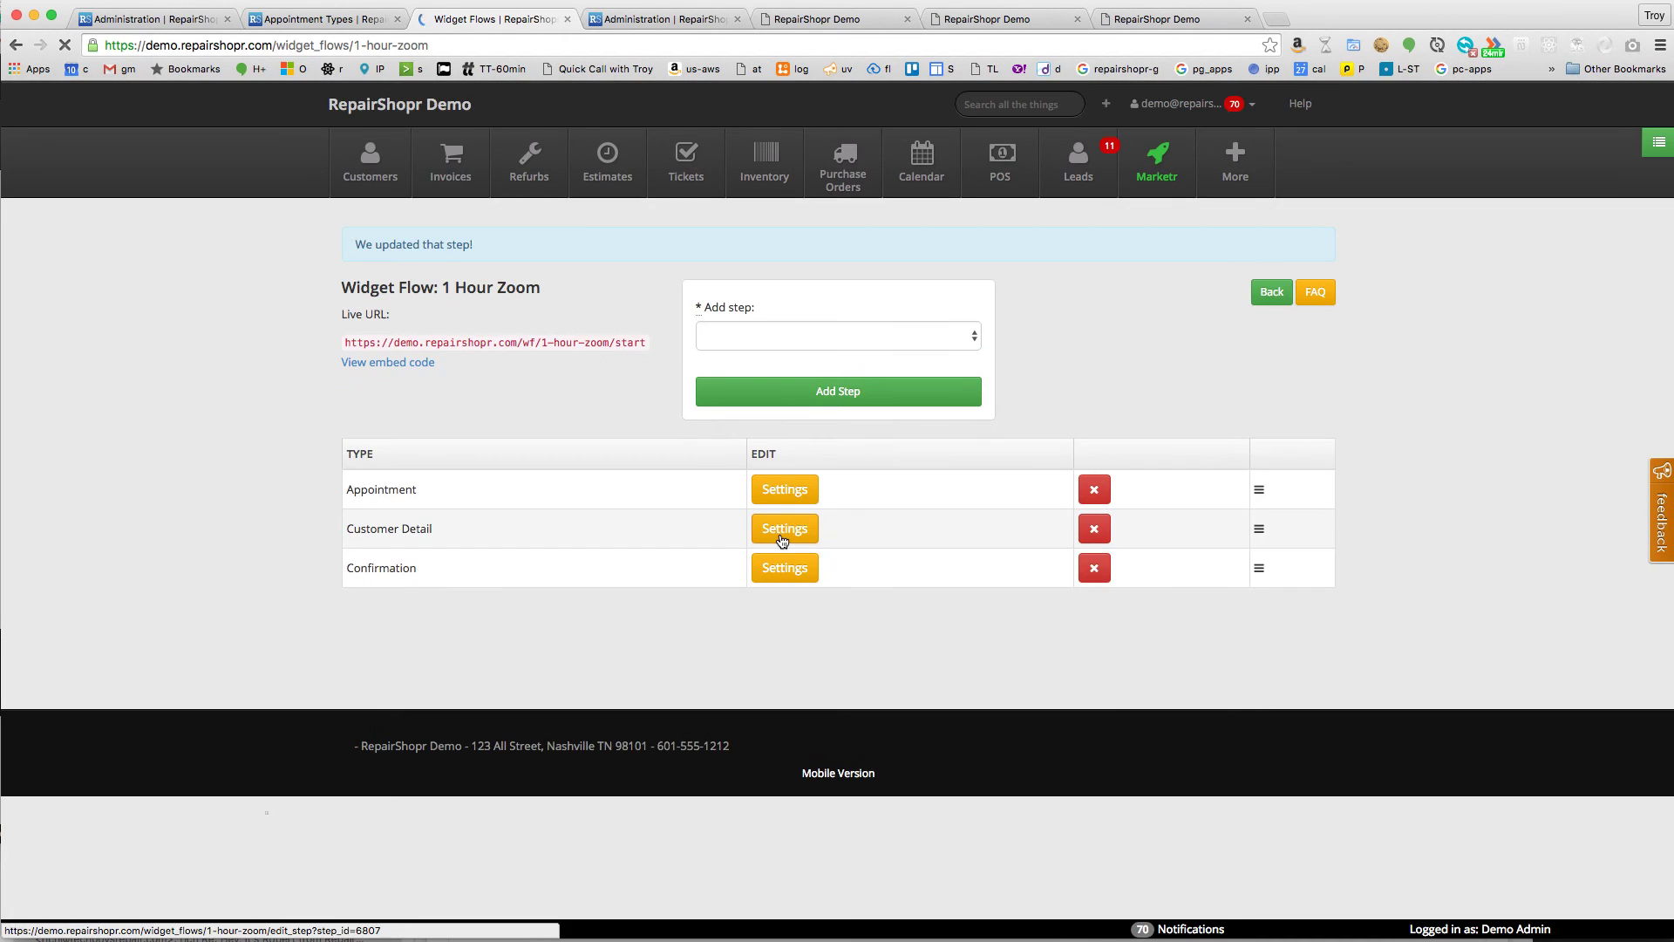
{"action": "left_click", "coordinate": [784, 569]}
{"action": "left_click", "coordinate": [647, 194]}
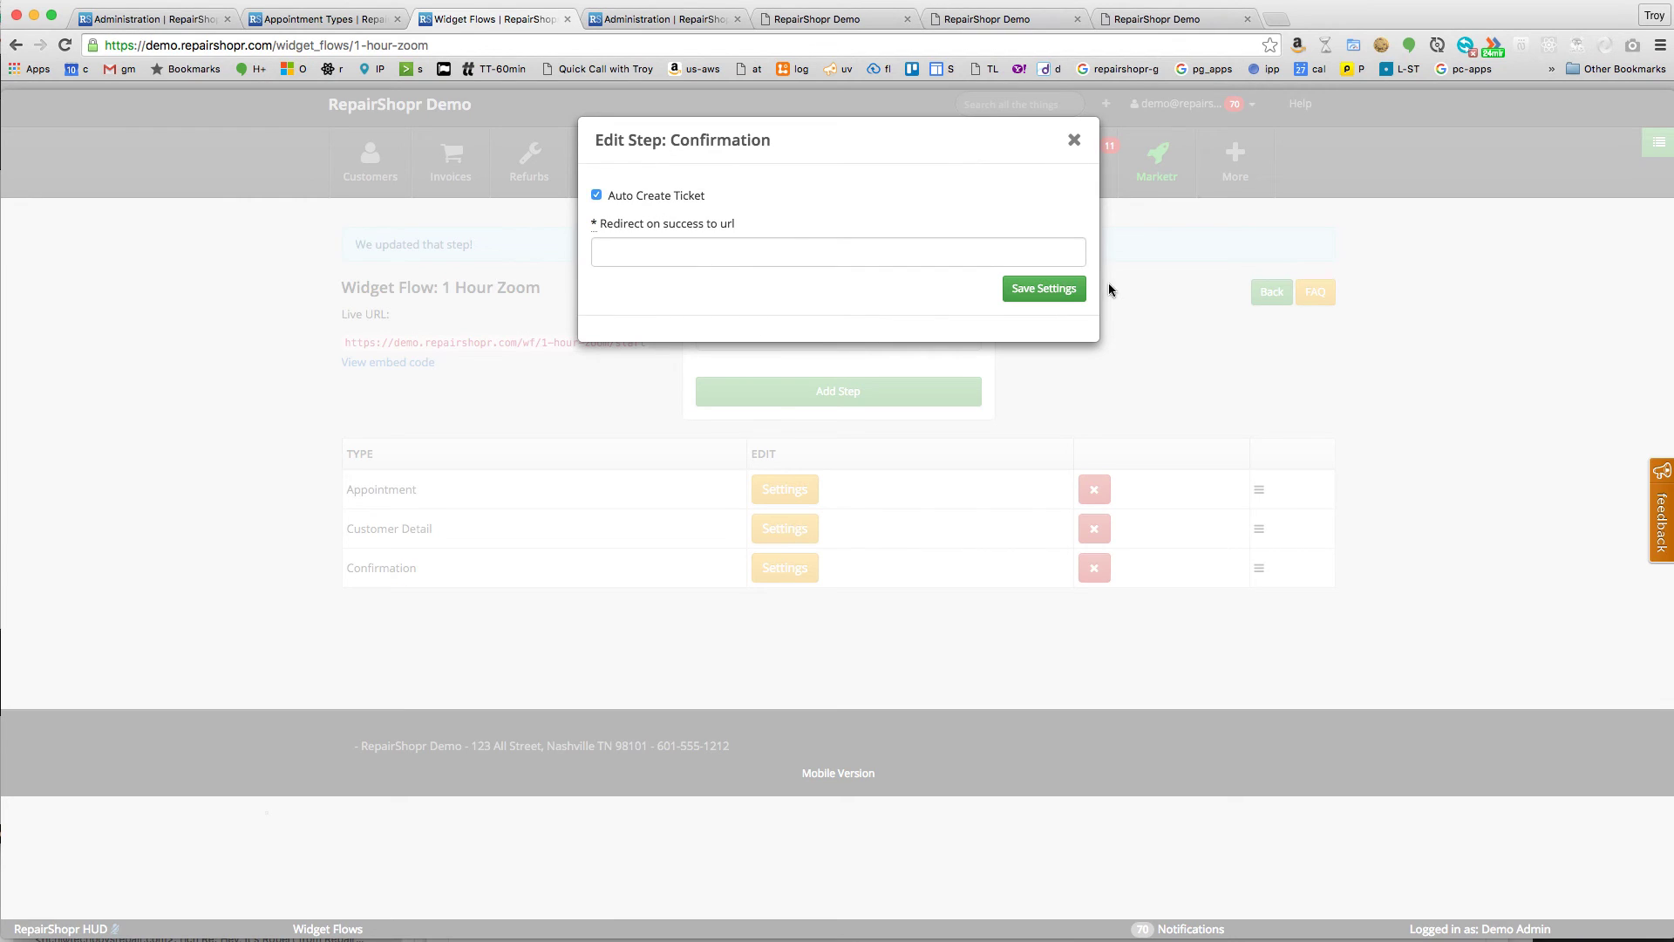
- Save Confirmation settings, book Thursday 8:00 AM, and enter the customer's name, business, email and phone
{"action": "left_click", "coordinate": [1051, 289]}
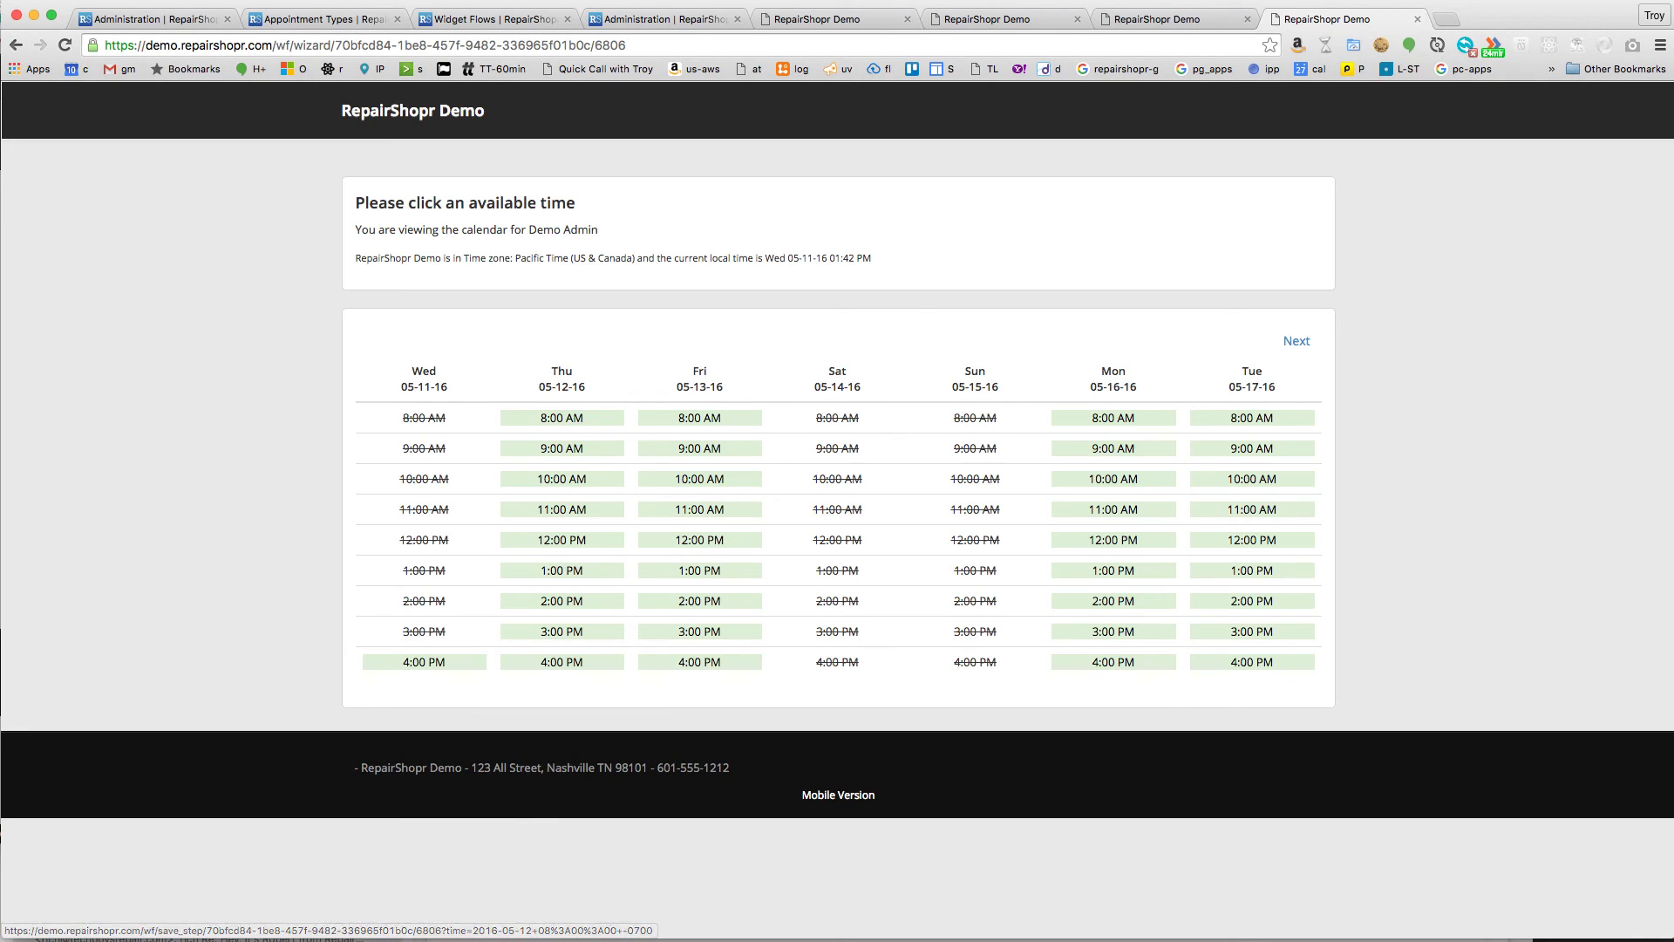
{"action": "left_click", "coordinate": [555, 419]}
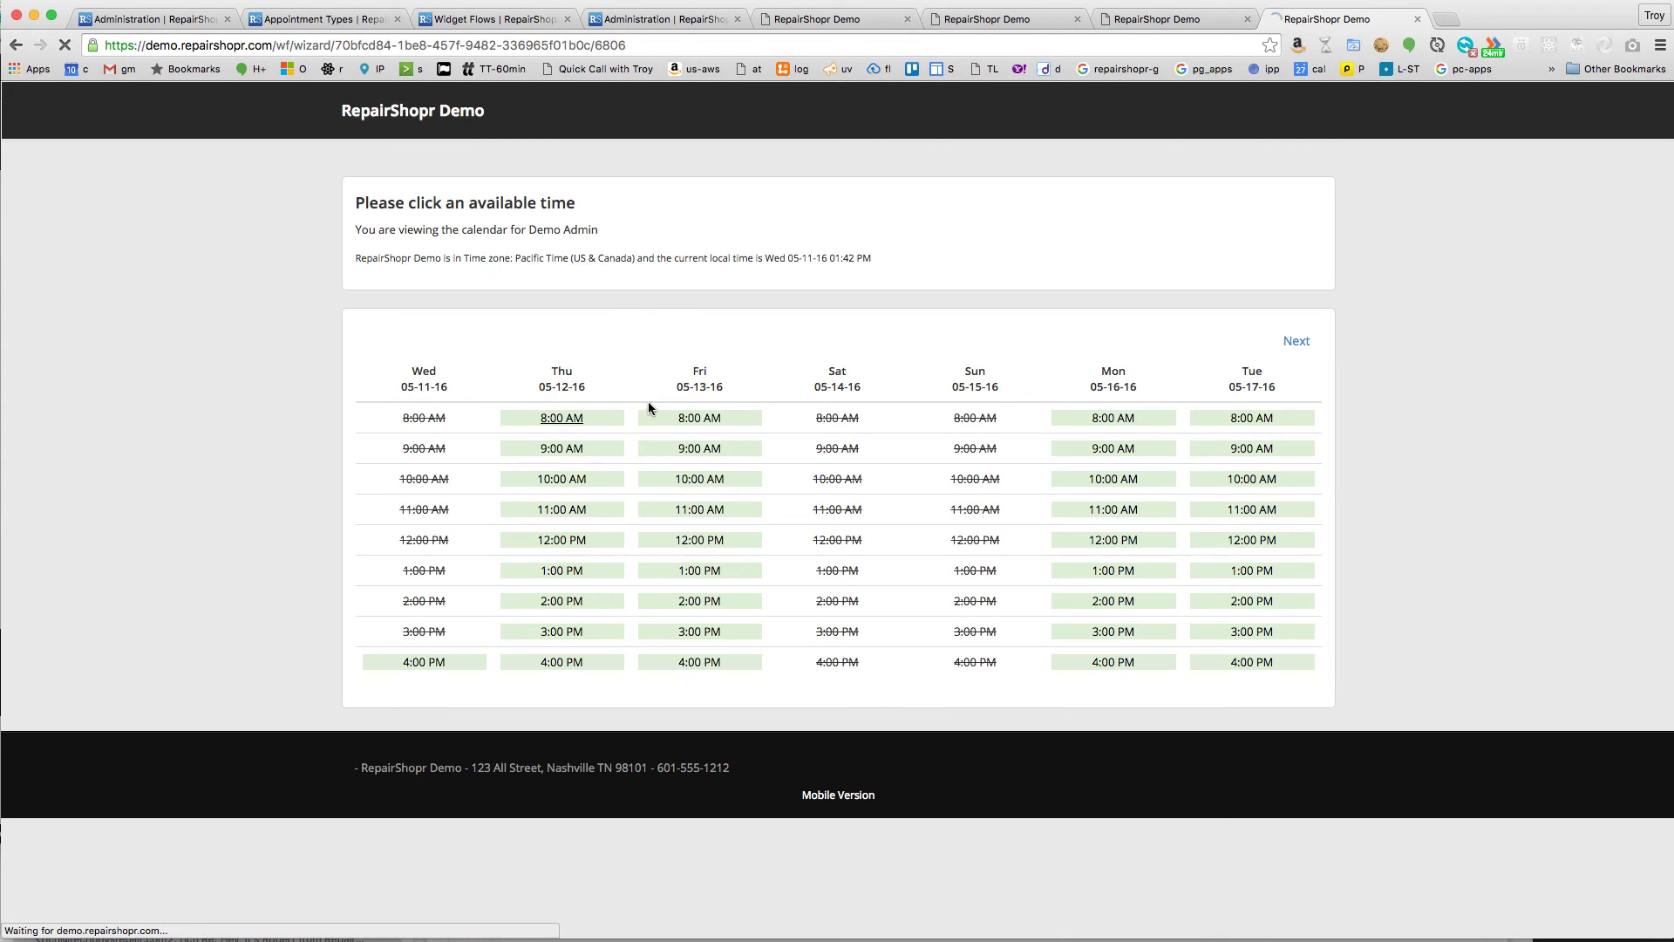
{"action": "left_click", "coordinate": [716, 278]}
{"action": "type", "text": "Demo"}
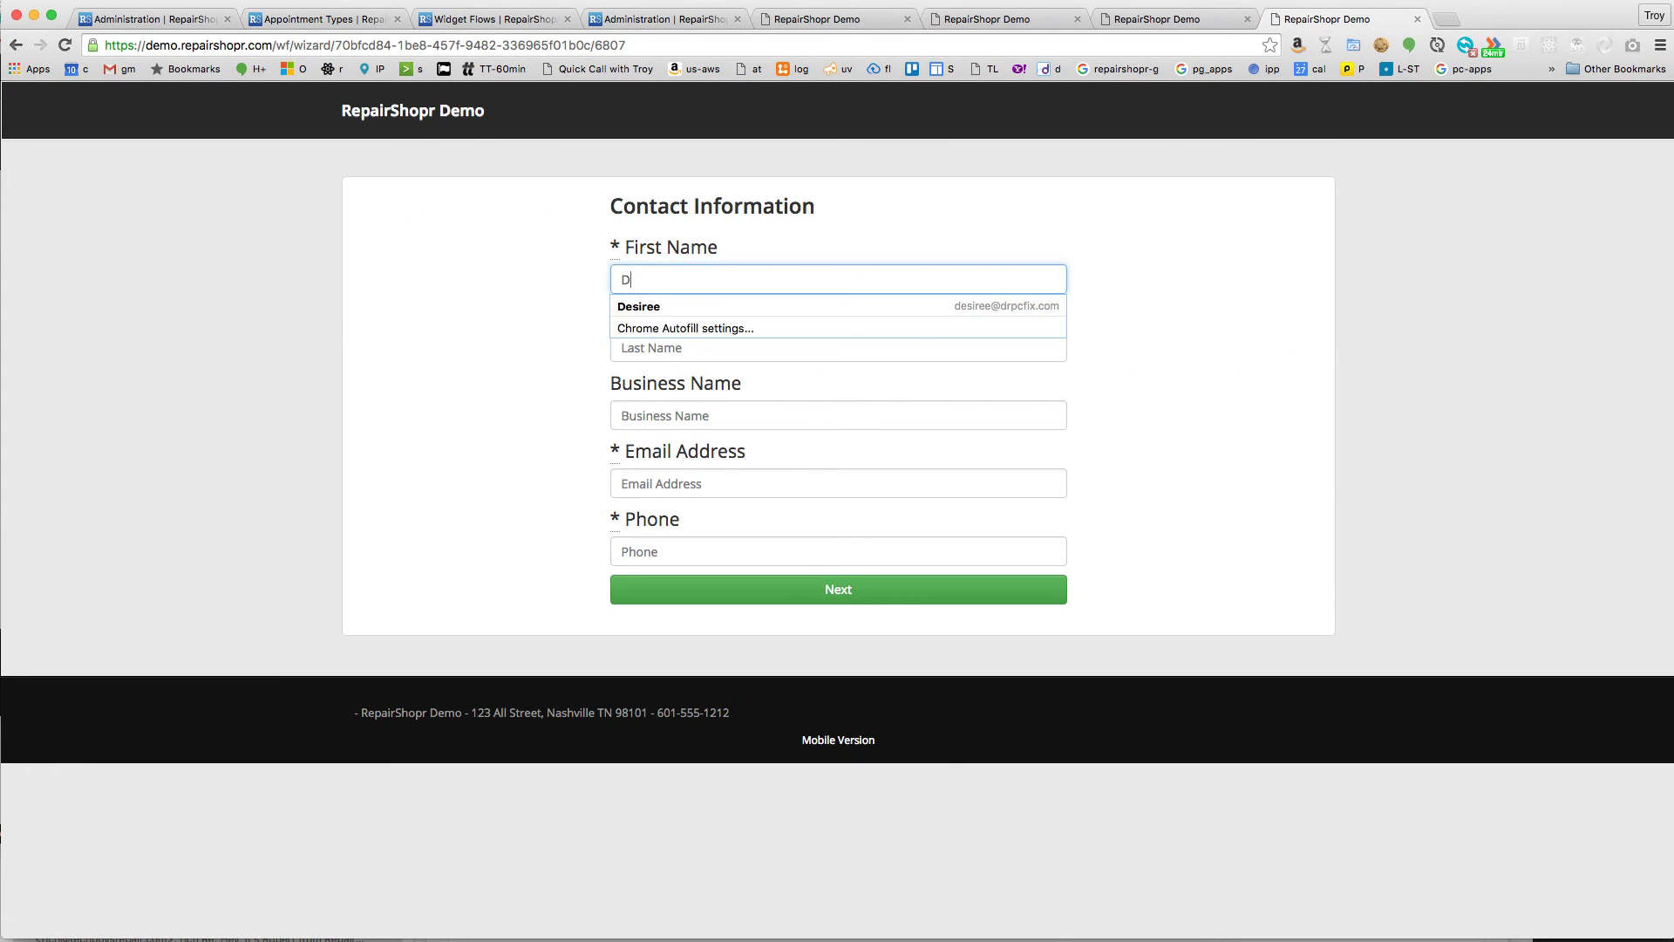
{"action": "key", "text": "Tab"}
{"action": "type", "text": "Admin"}
{"action": "key", "text": "Tab"}
{"action": "type", "text": "demo"}
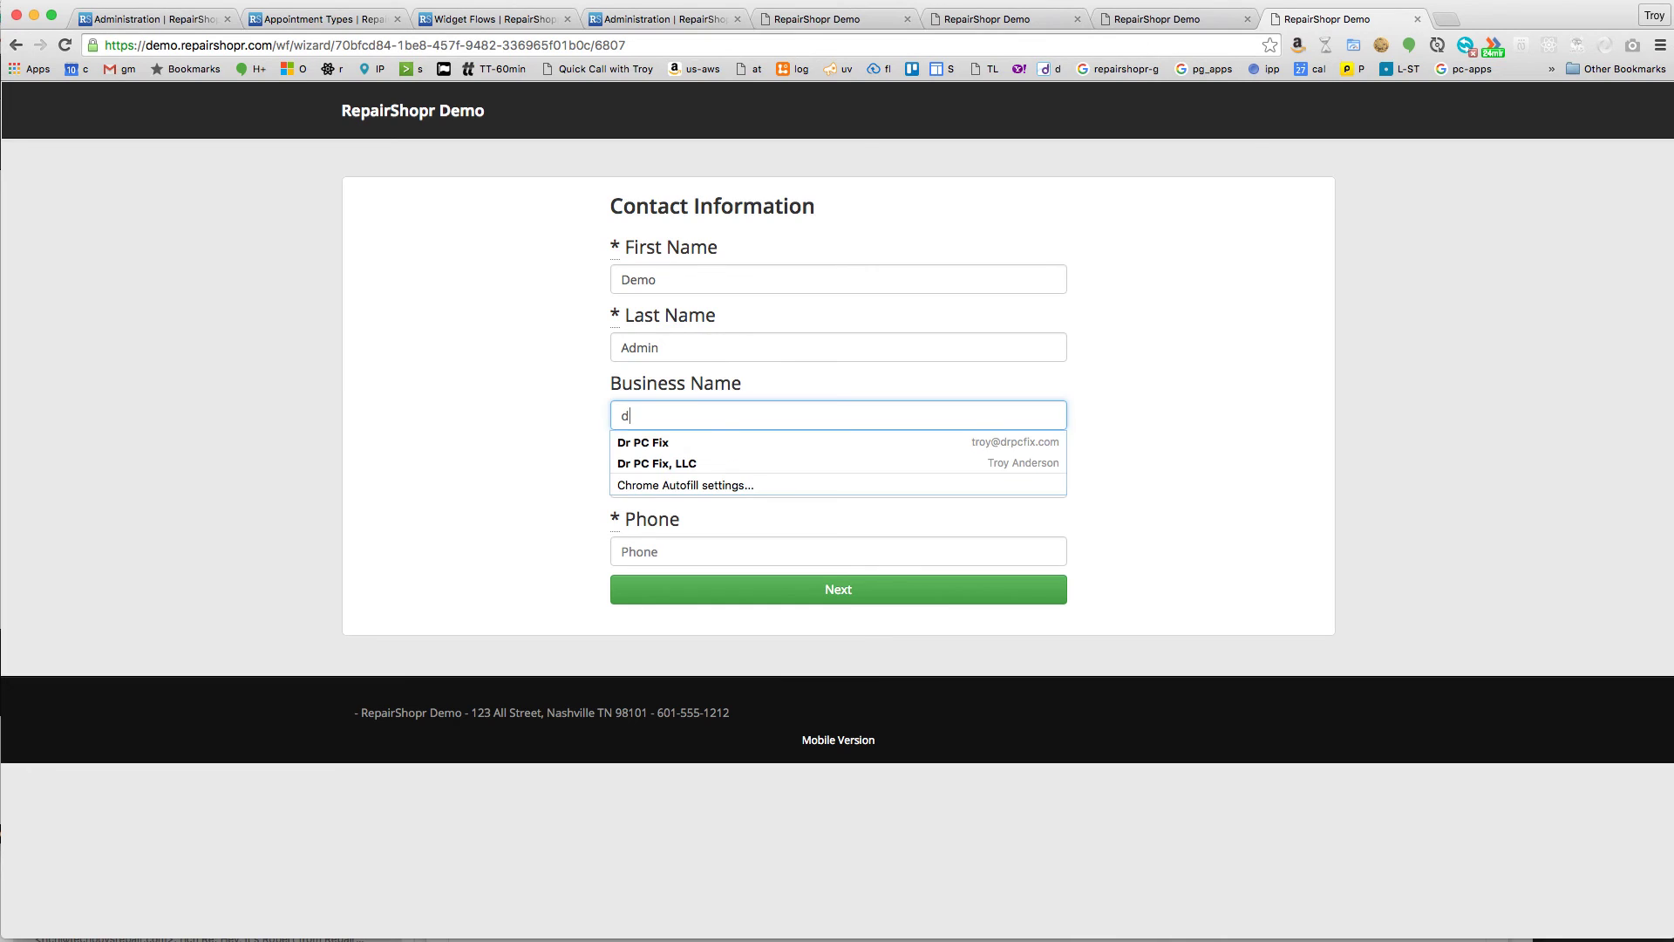
{"action": "key", "text": "Tab"}
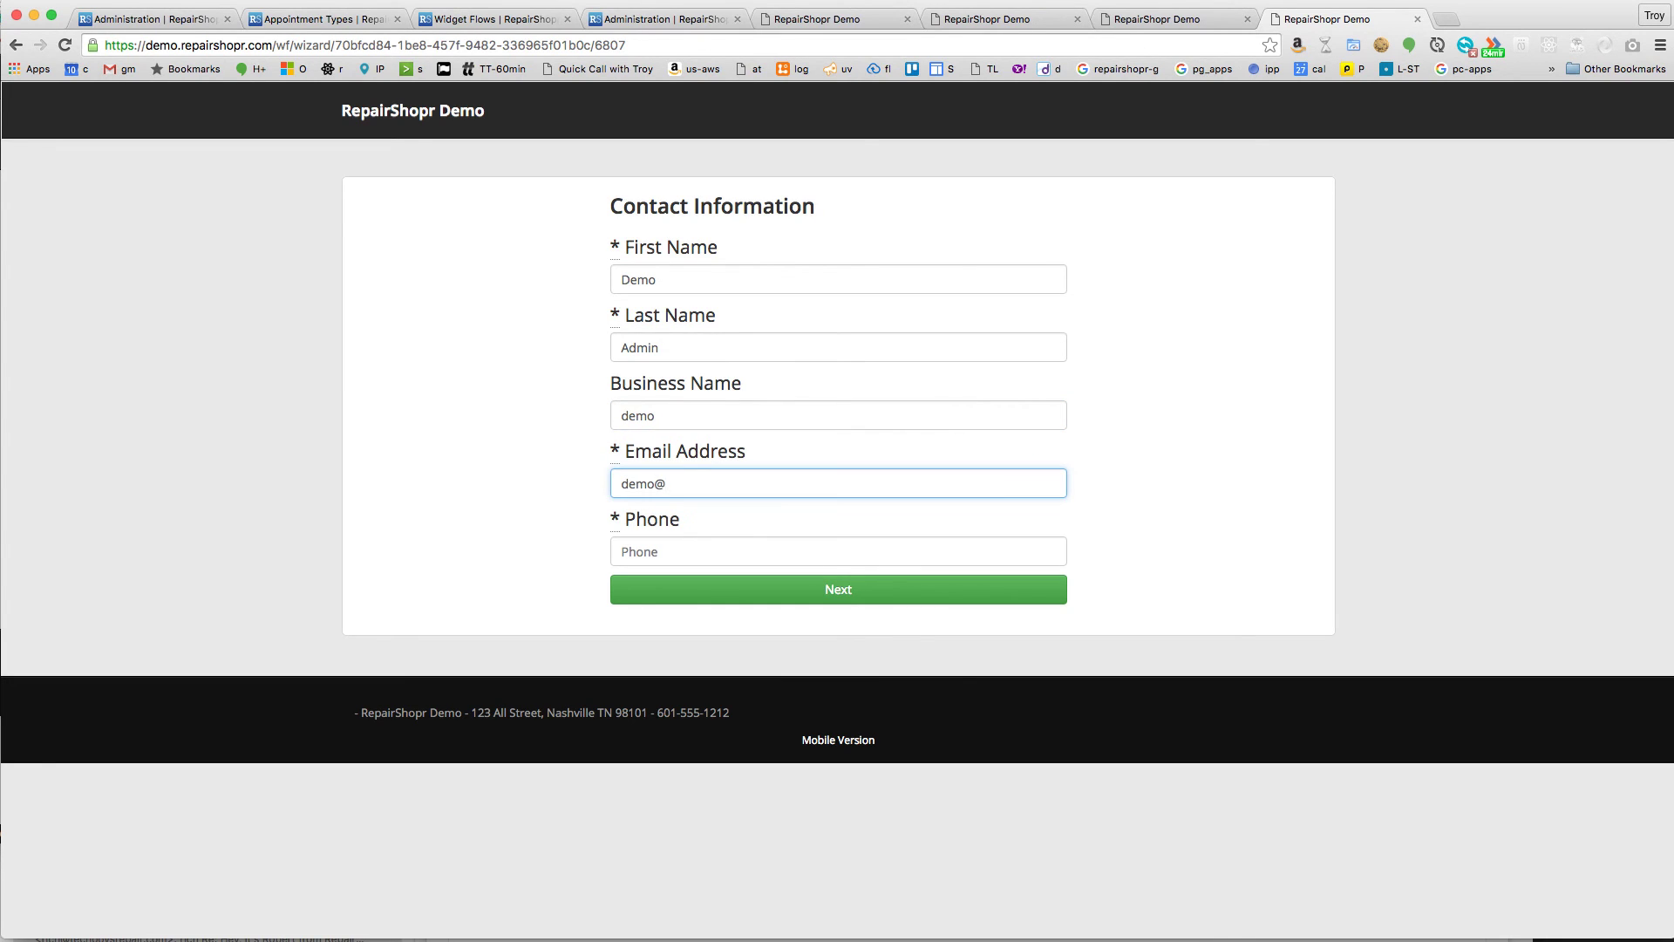
{"action": "key", "text": "Tab"}
{"action": "type", "text": "55555"}
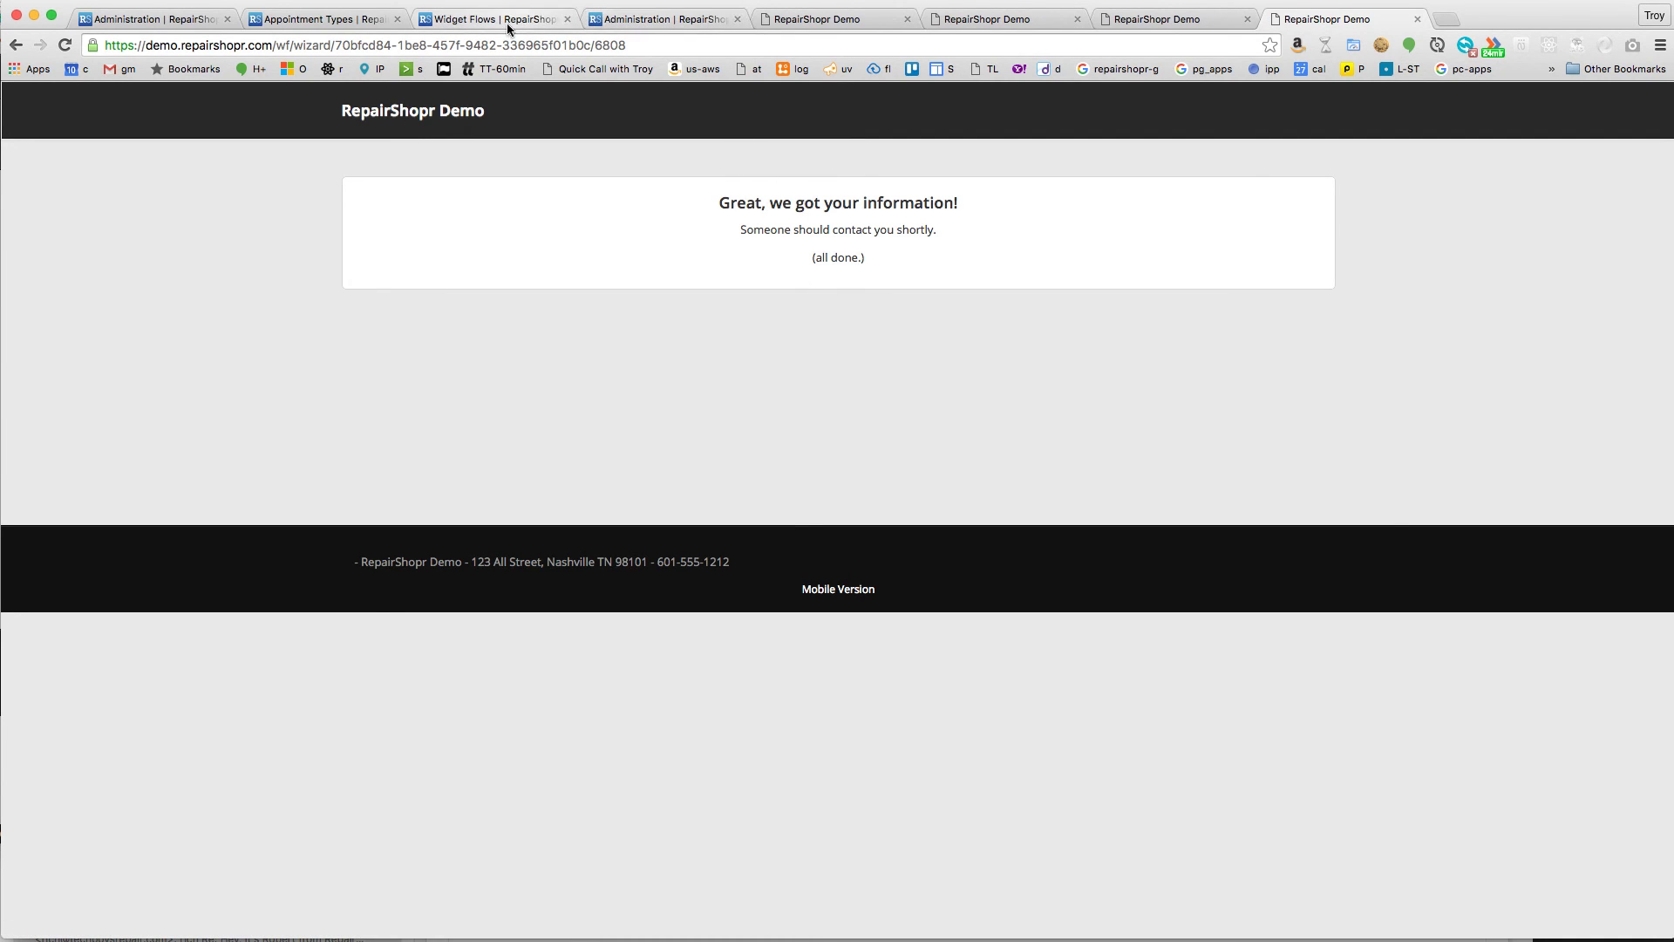
- Open Thursday's 8:00 AM appointment from the calendar via its ticket to view the Zoom link
{"action": "left_click", "coordinate": [325, 20]}
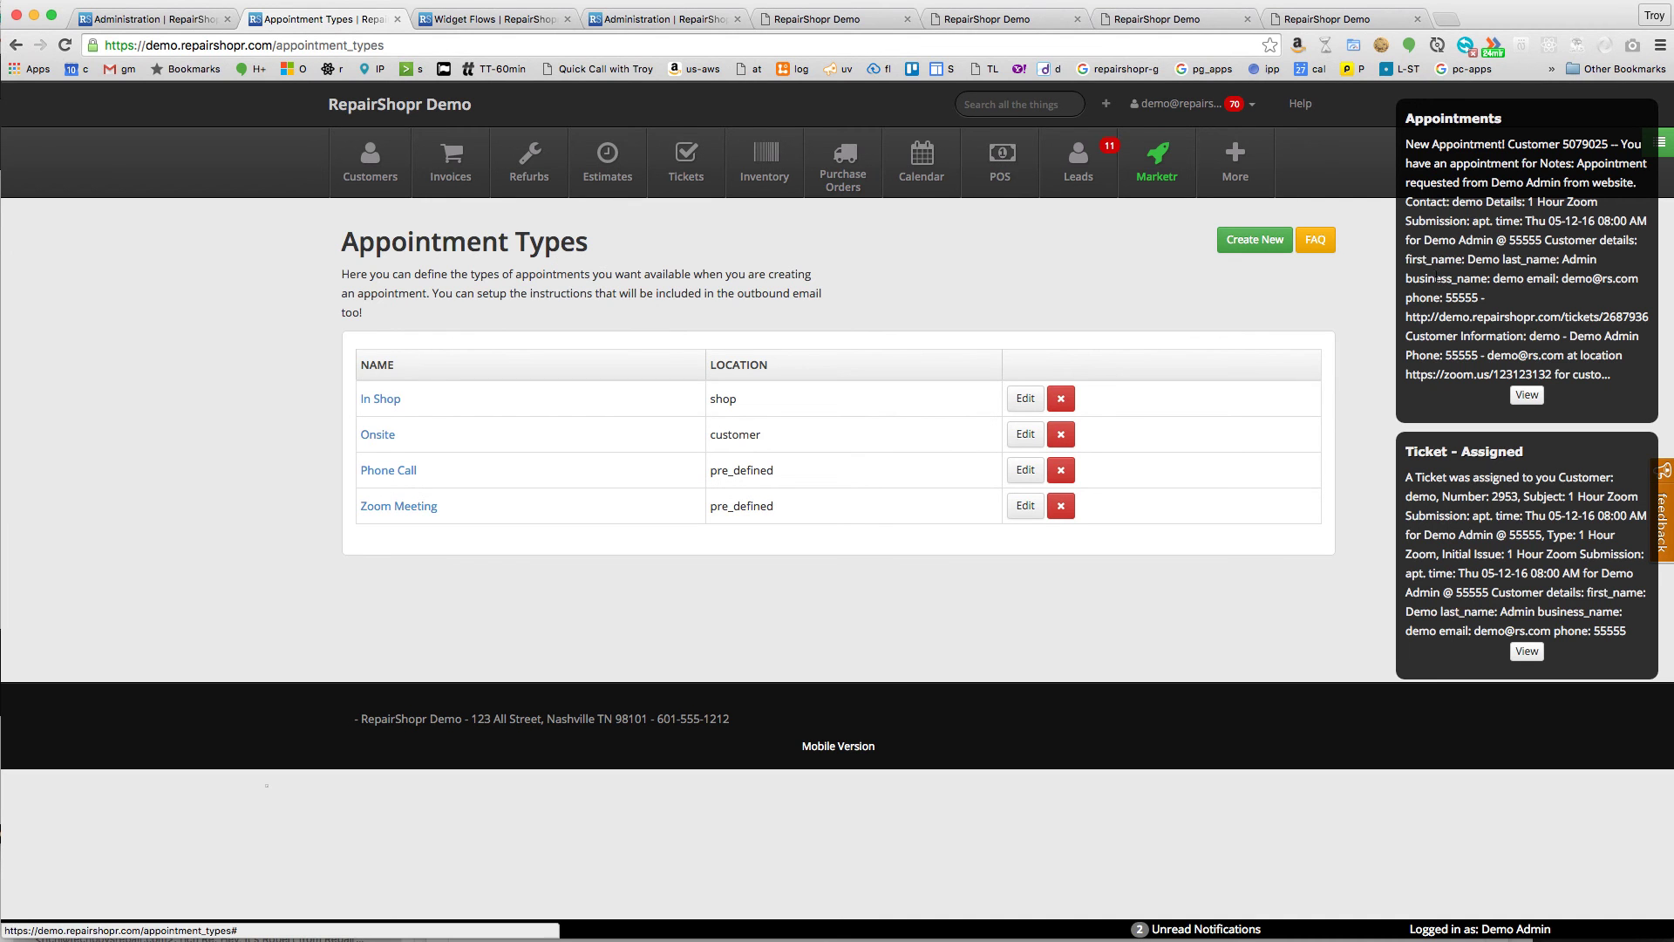
{"action": "mouse_move", "coordinate": [1651, 140]}
{"action": "left_click", "coordinate": [917, 170]}
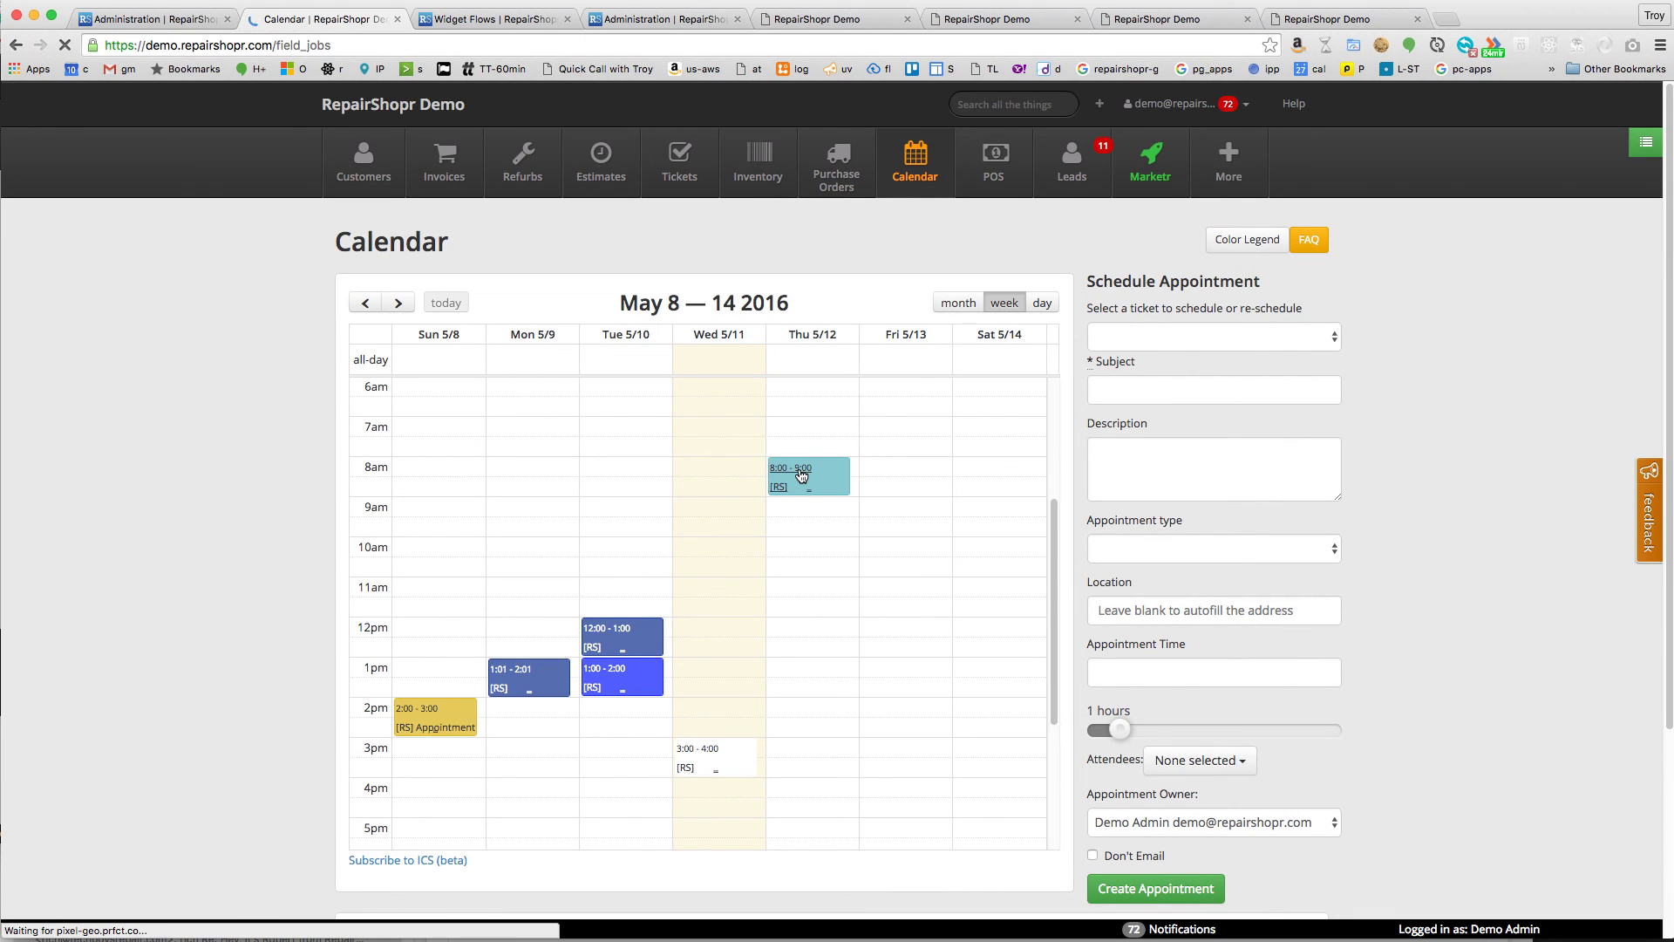
{"action": "left_click", "coordinate": [800, 475]}
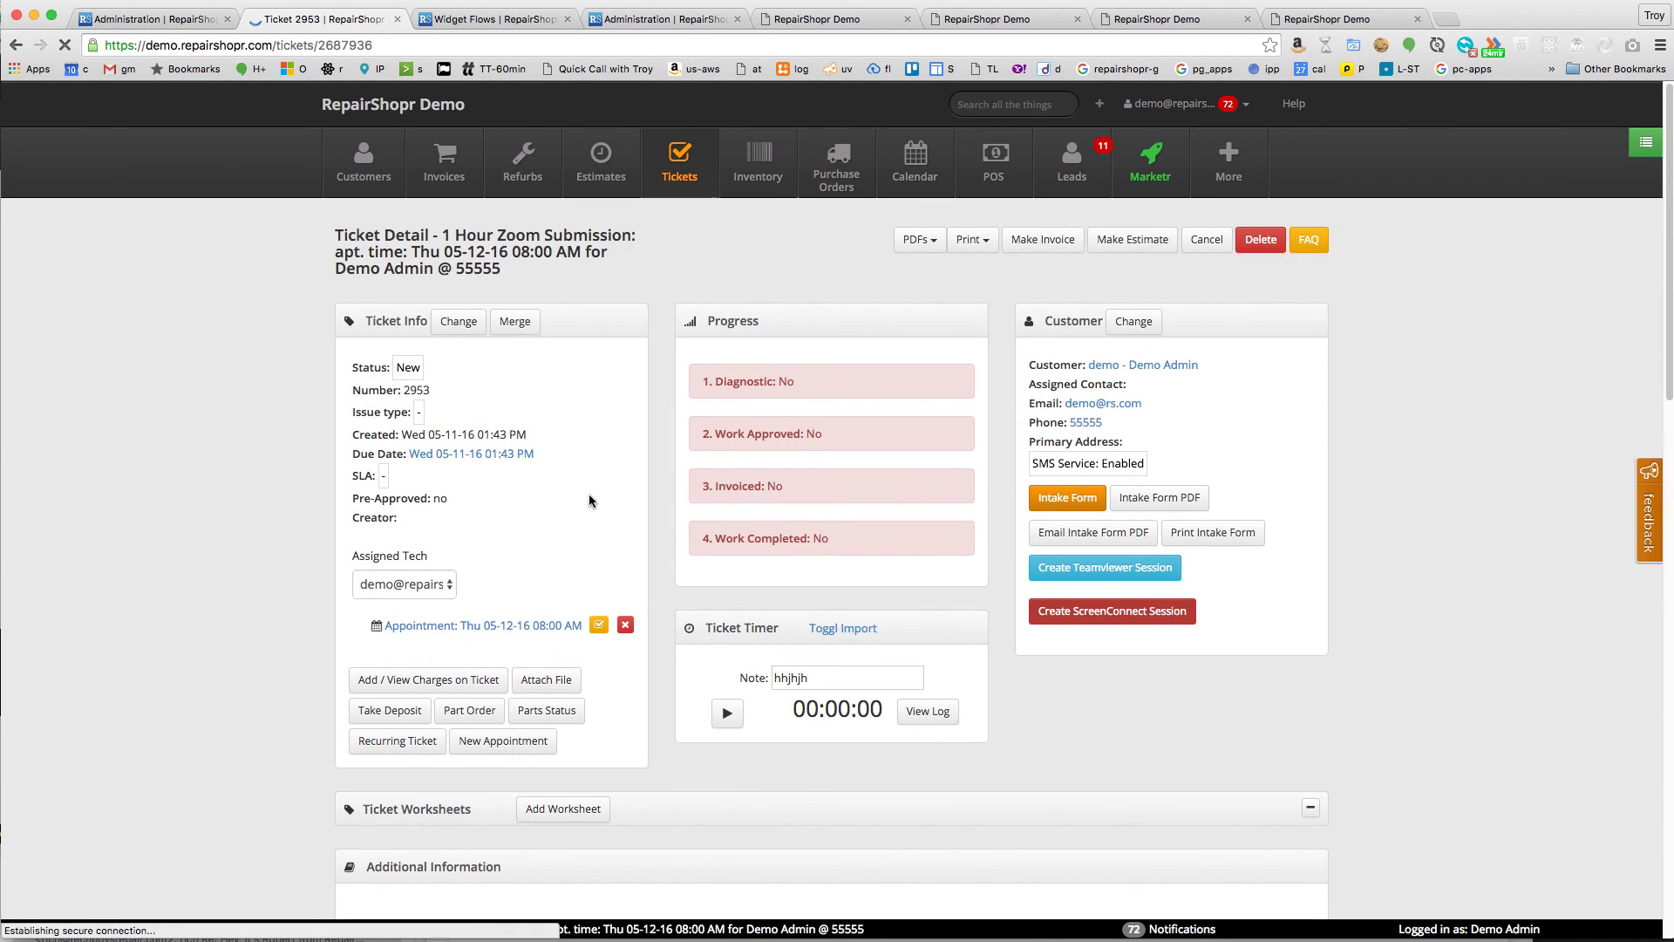
{"action": "left_click", "coordinate": [598, 626]}
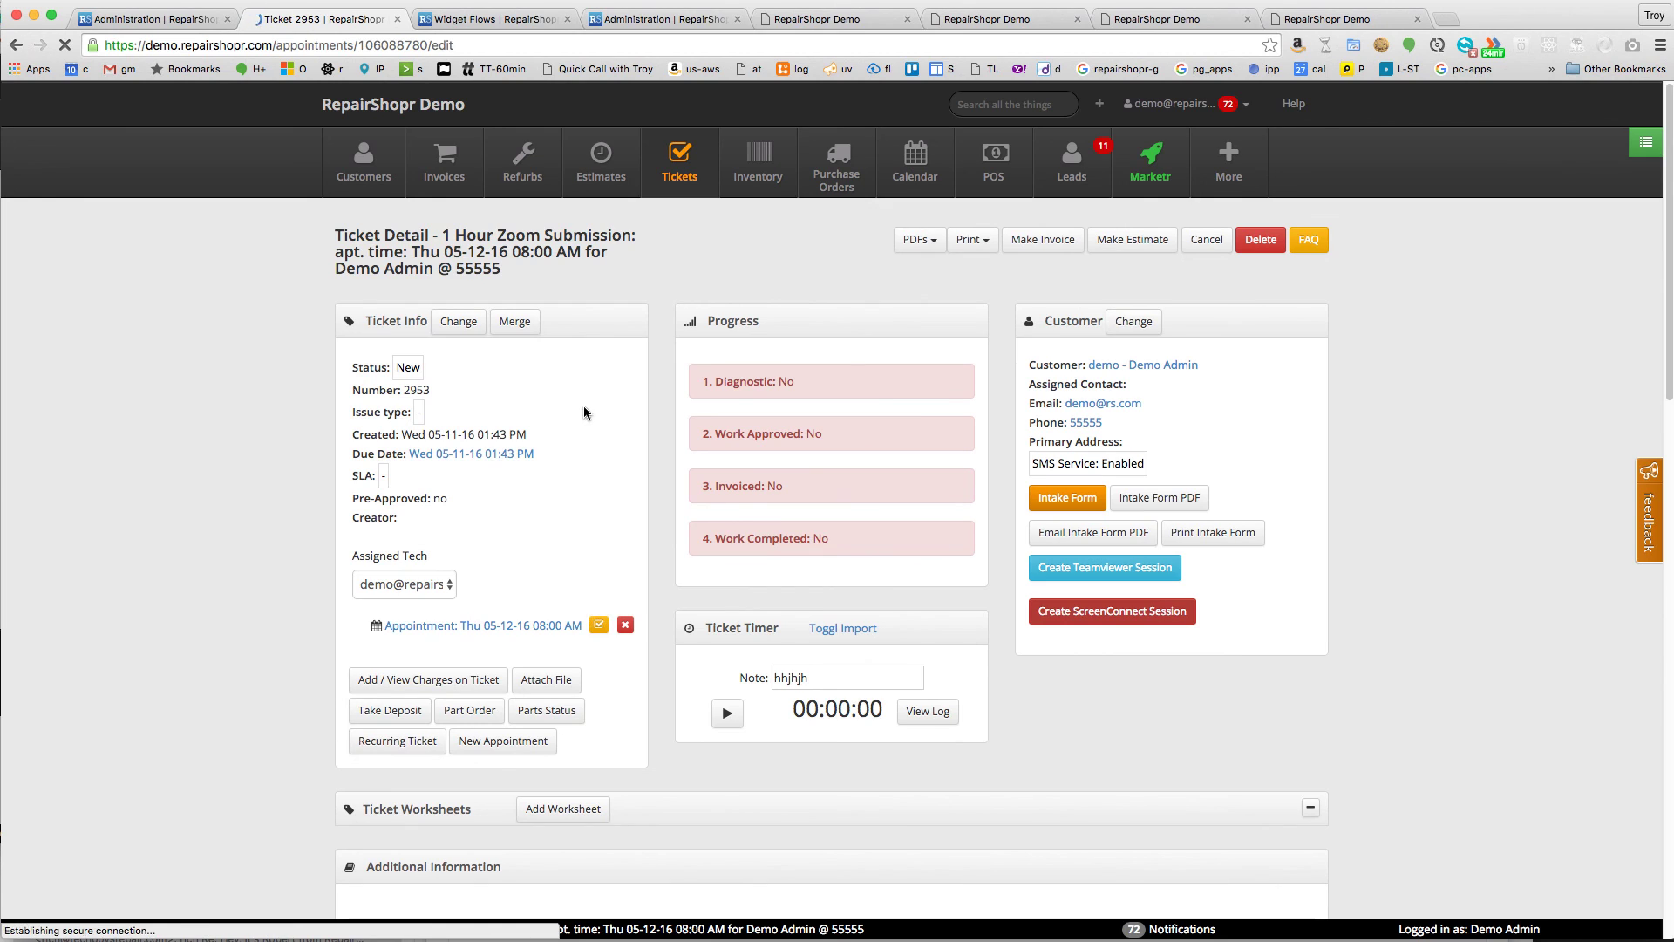
{"action": "left_click_drag", "start_coordinate": [820, 507], "coordinate": [820, 641]}
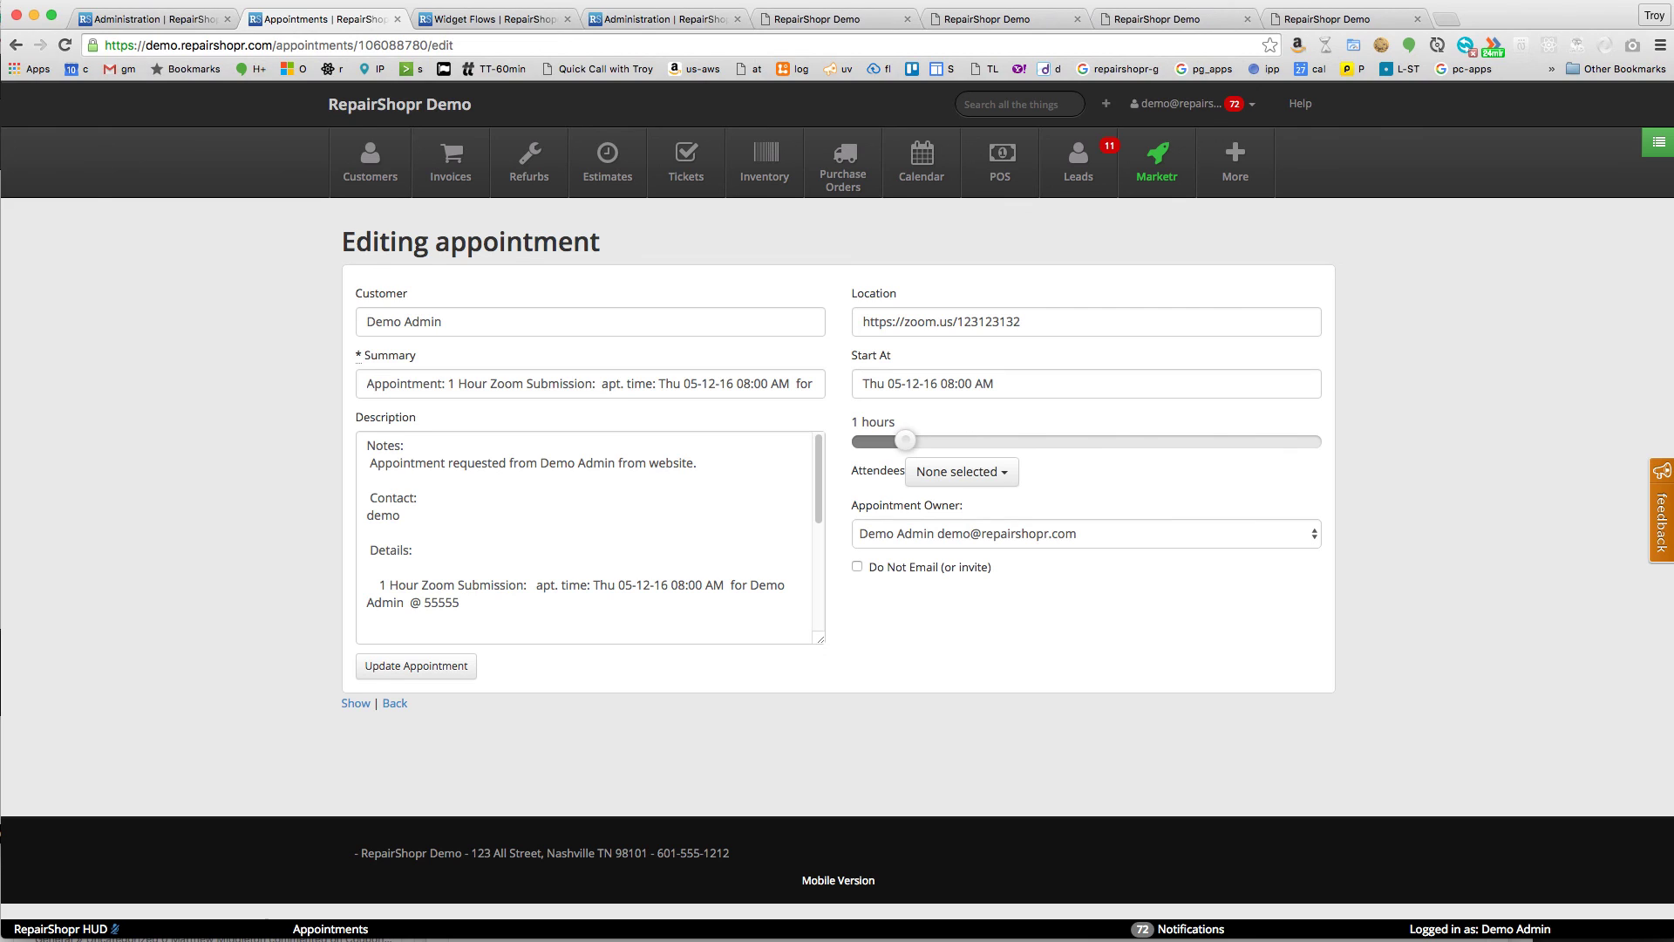
- Show the May 12 appointment details in Calendar and highlight the Zoom instructions in its notes
{"action": "key", "text": "ctrl+alt+space"}
{"action": "mouse_move", "coordinate": [87, 113]}
{"action": "left_mouse_down"}
{"action": "mouse_move", "coordinate": [71, 116]}
{"action": "mouse_move", "coordinate": [98, 125]}
{"action": "left_mouse_up"}
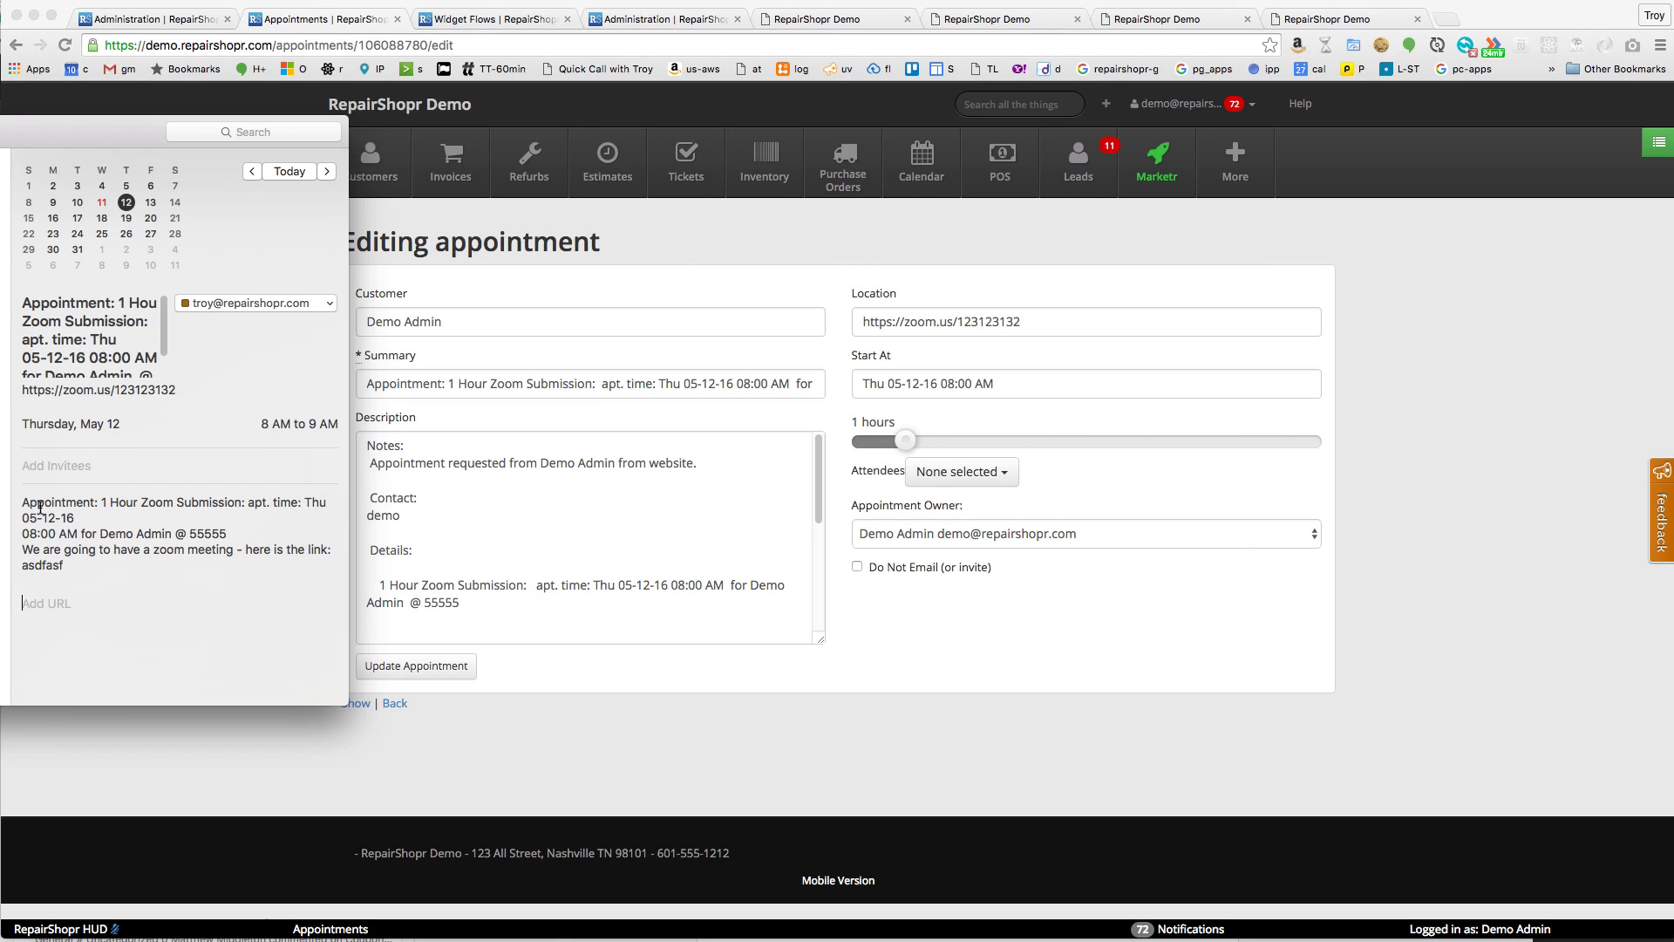
{"action": "left_click_drag", "start_coordinate": [39, 504], "coordinate": [188, 519]}
{"action": "left_click", "coordinate": [175, 514]}
{"action": "left_click", "coordinate": [64, 536]}
{"action": "left_click_drag", "start_coordinate": [27, 548], "coordinate": [78, 563]}
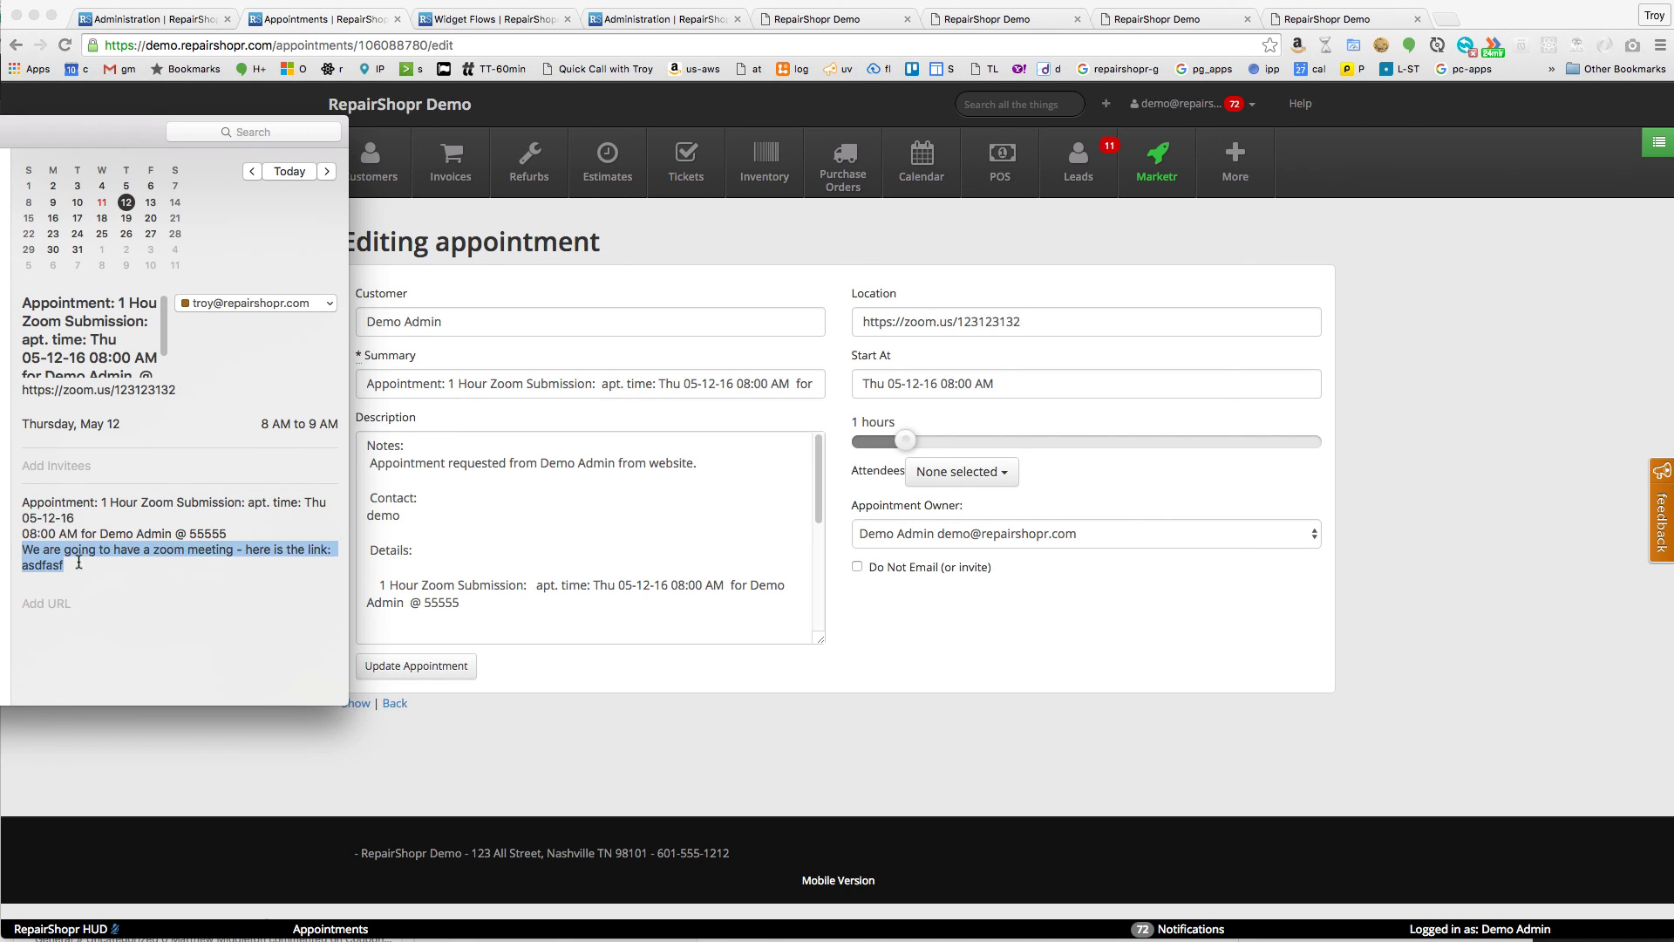